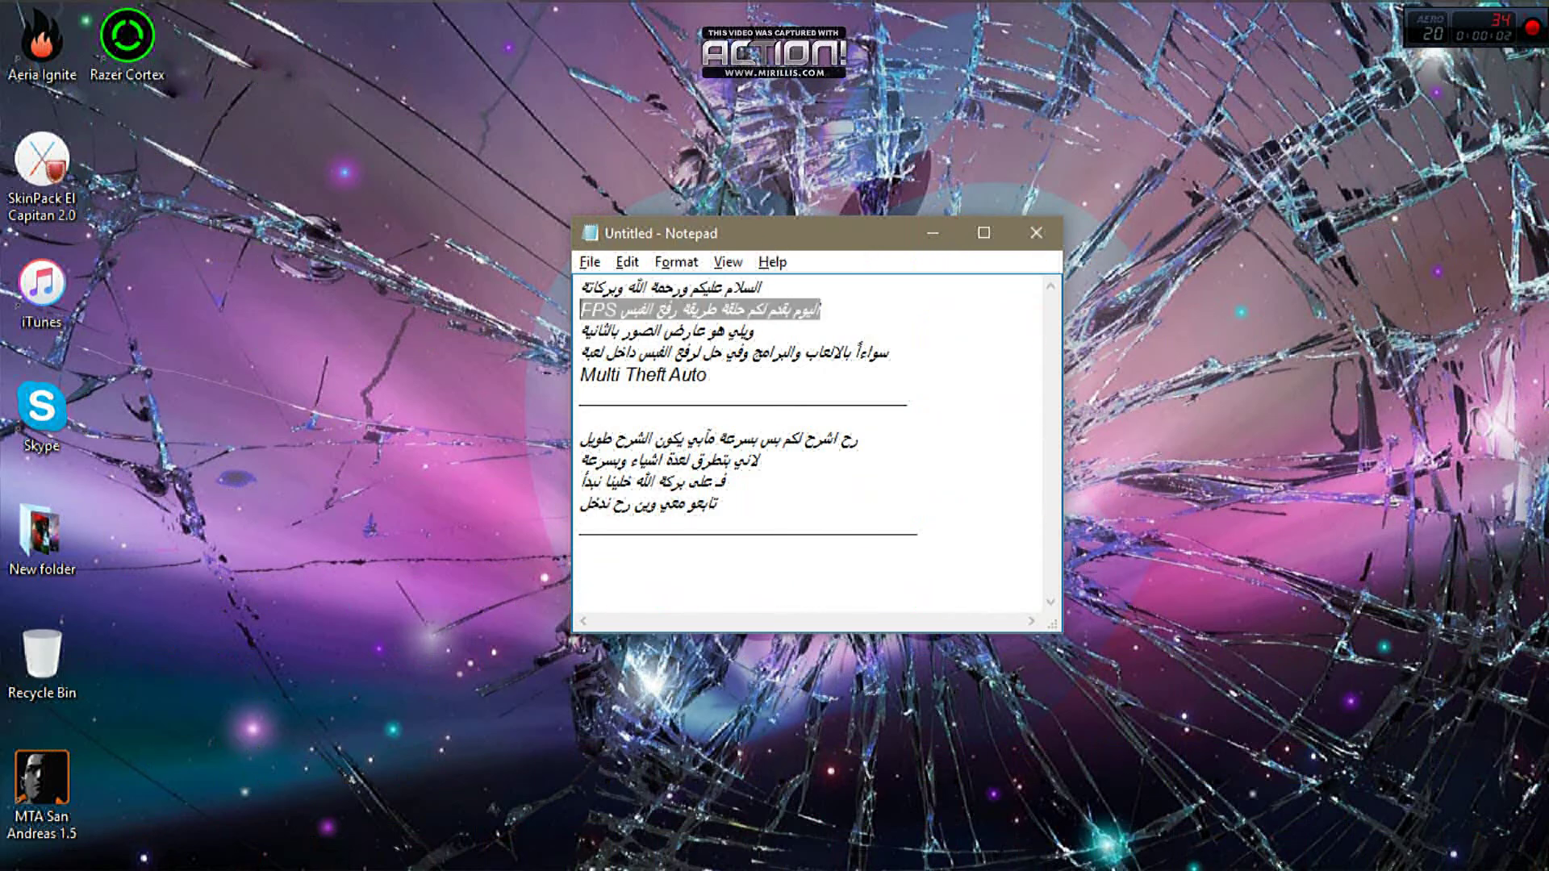
- Read through the note's introduction line by line, highlighting each line down to the second divider
{"action": "left_click_drag", "start_coordinate": [756, 331], "coordinate": [580, 331]}
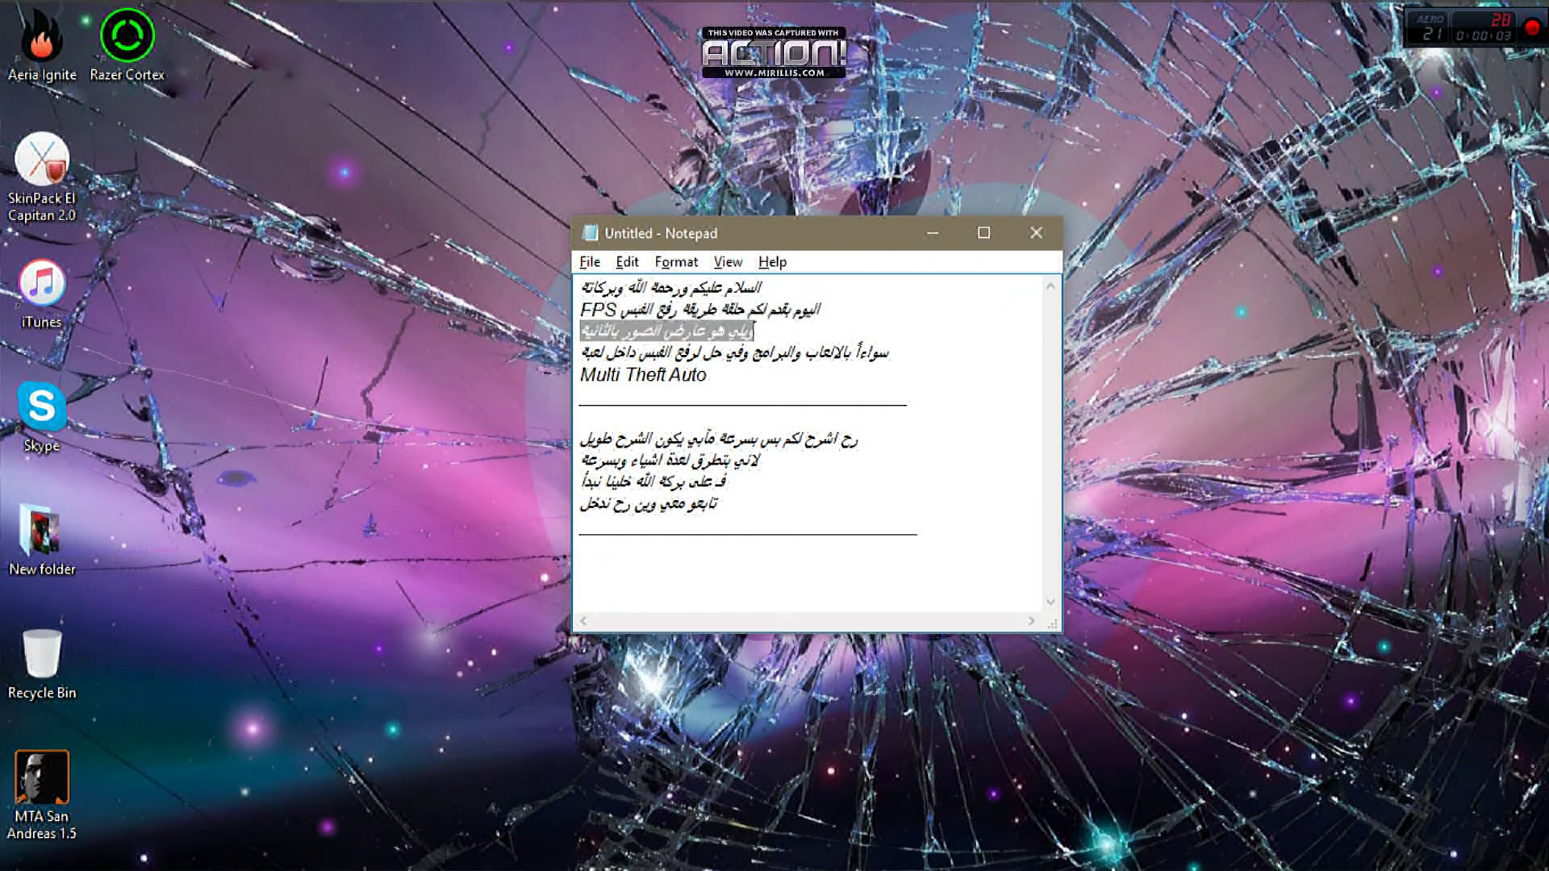
{"action": "key", "text": "Down"}
{"action": "key", "text": "shift+End"}
{"action": "key", "text": "Down"}
{"action": "key", "text": "shift+End"}
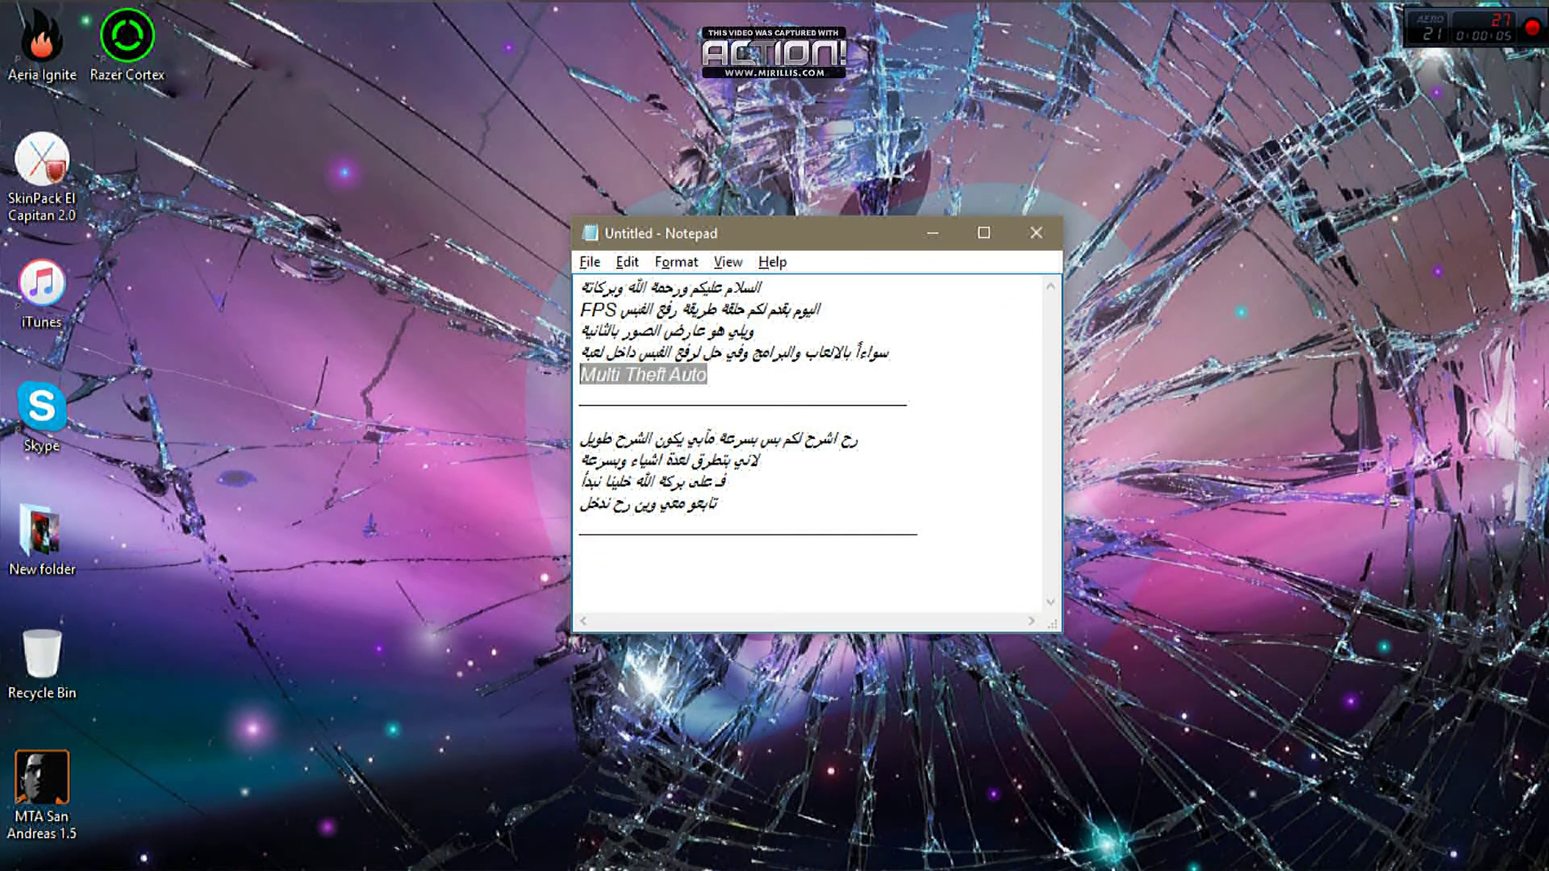
{"action": "key", "text": "Down"}
{"action": "key", "text": "Down"}
{"action": "key", "text": "Down"}
{"action": "key", "text": "shift+End"}
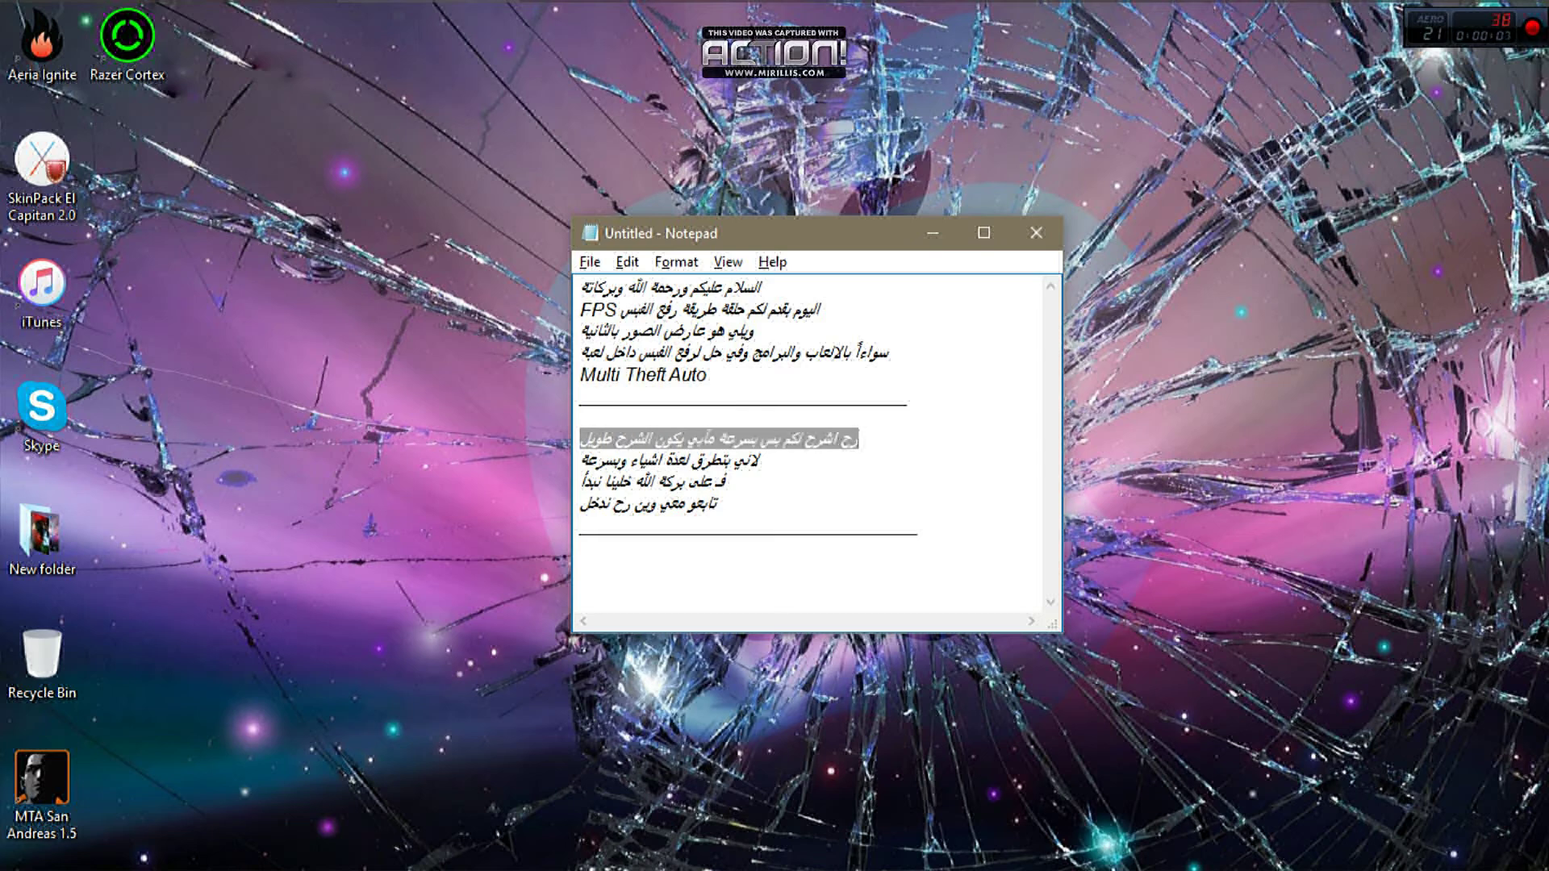
{"action": "key", "text": "Down"}
{"action": "key", "text": "shift+End"}
{"action": "key", "text": "Down"}
{"action": "key", "text": "shift+End"}
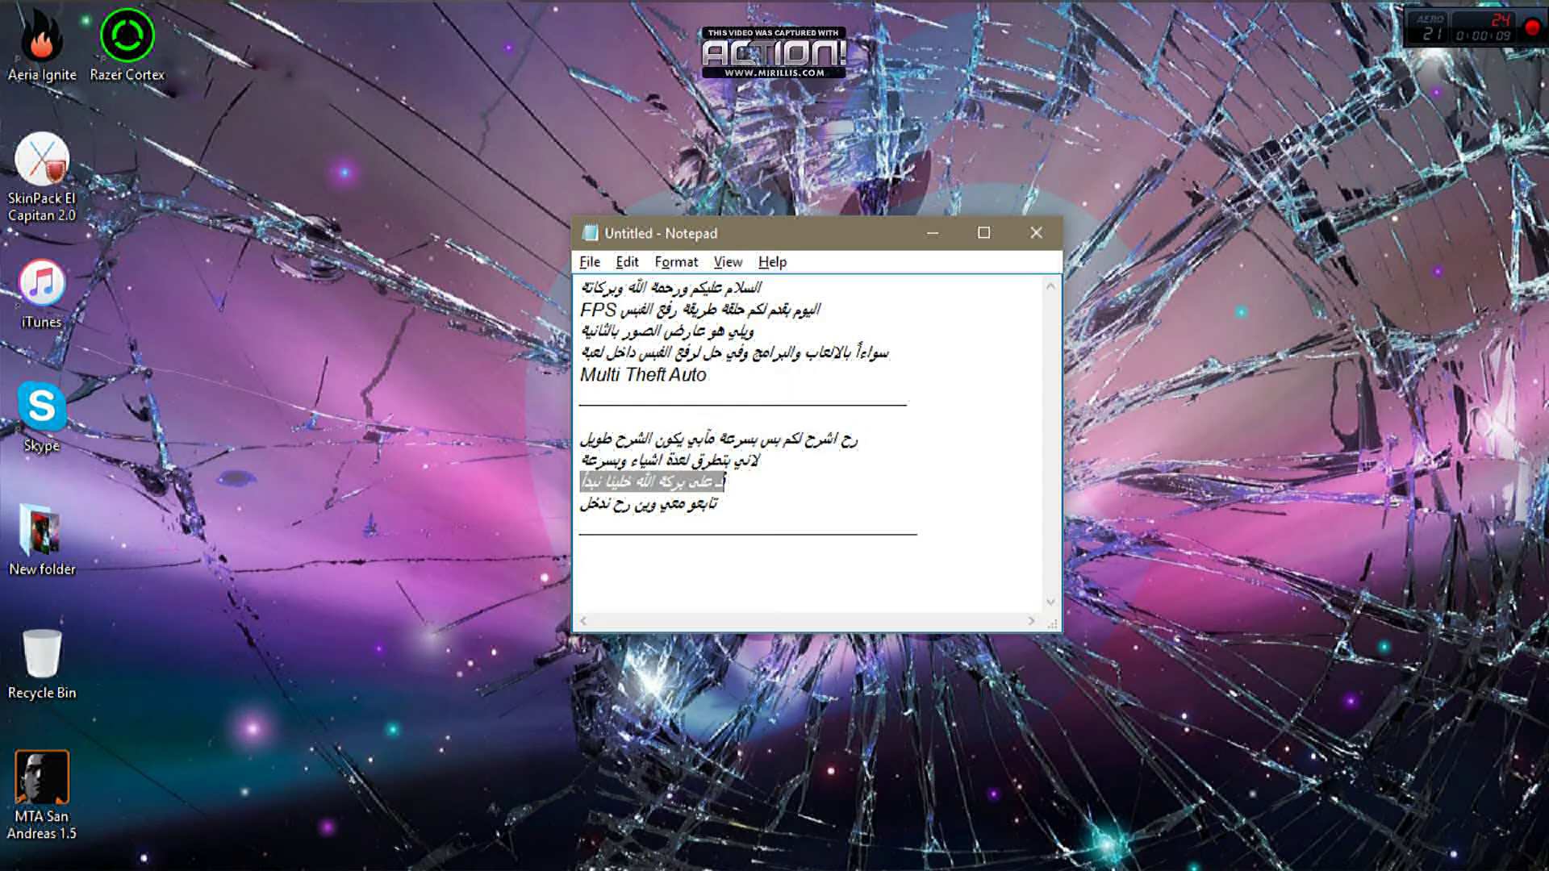
{"action": "key", "text": "Down"}
{"action": "key", "text": "shift+End"}
{"action": "key", "text": "Down"}
{"action": "key", "text": "shift+End"}
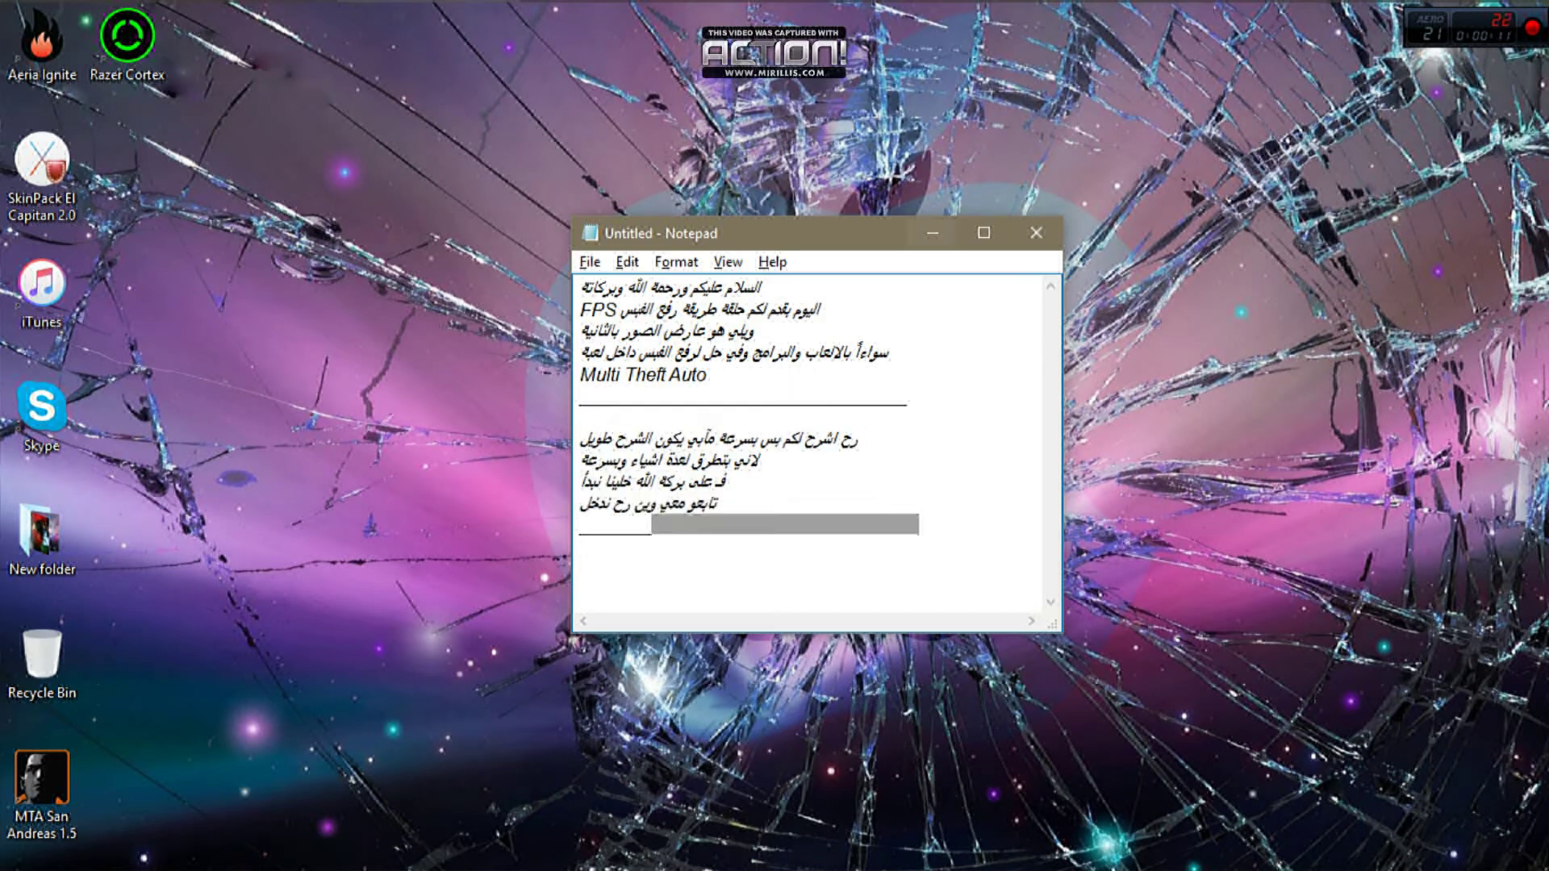
- Minimize the note and open the advanced system settings from the properties of This PC
{"action": "left_click", "coordinate": [932, 233]}
{"action": "left_click", "coordinate": [126, 45]}
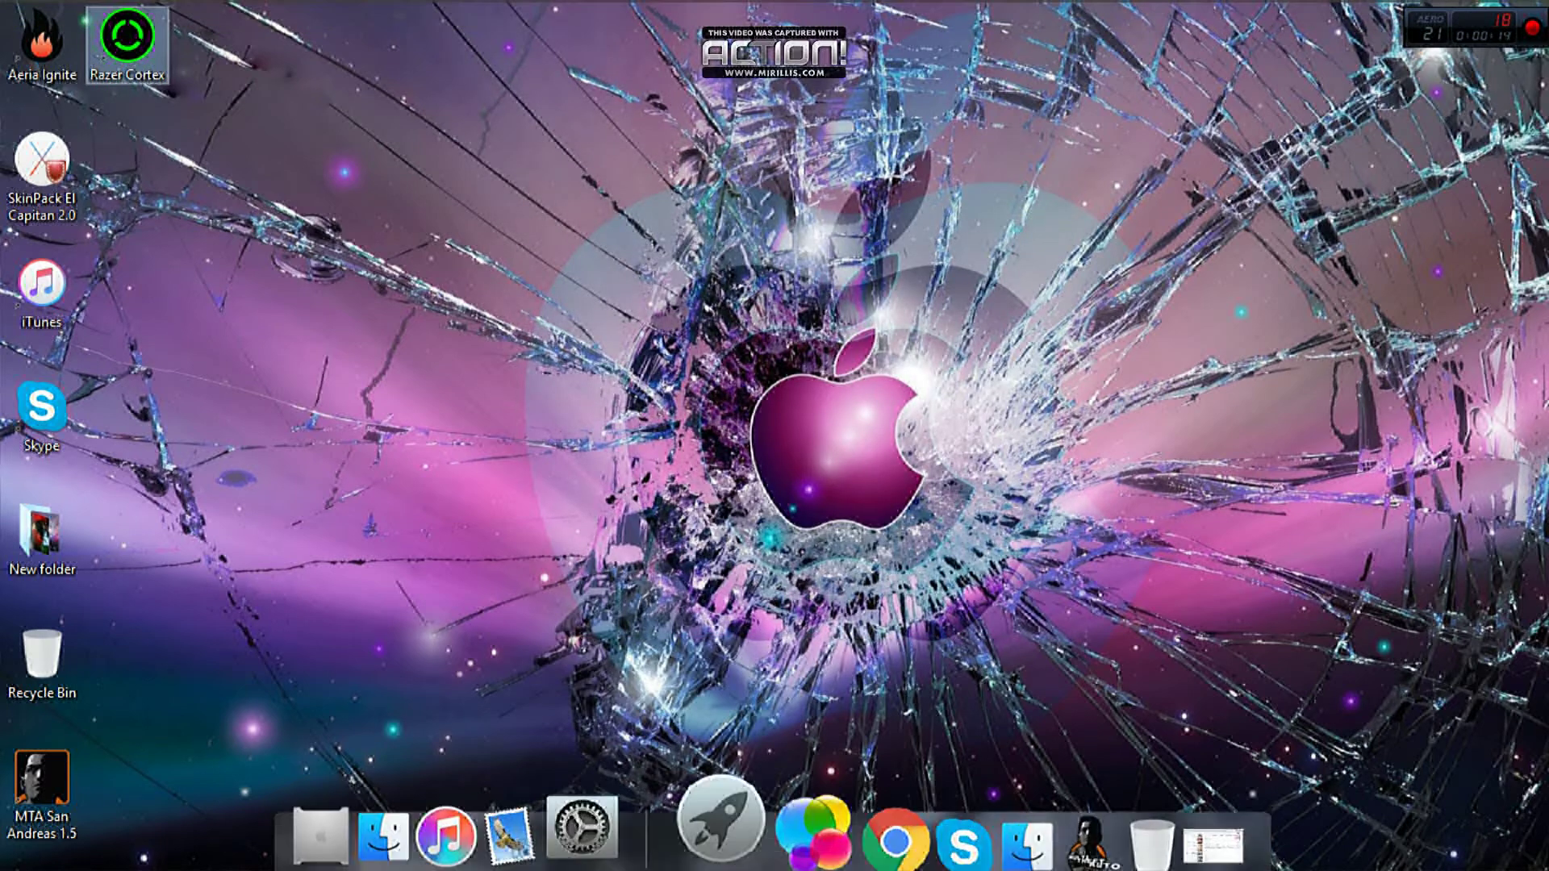
{"action": "left_click", "coordinate": [380, 750]}
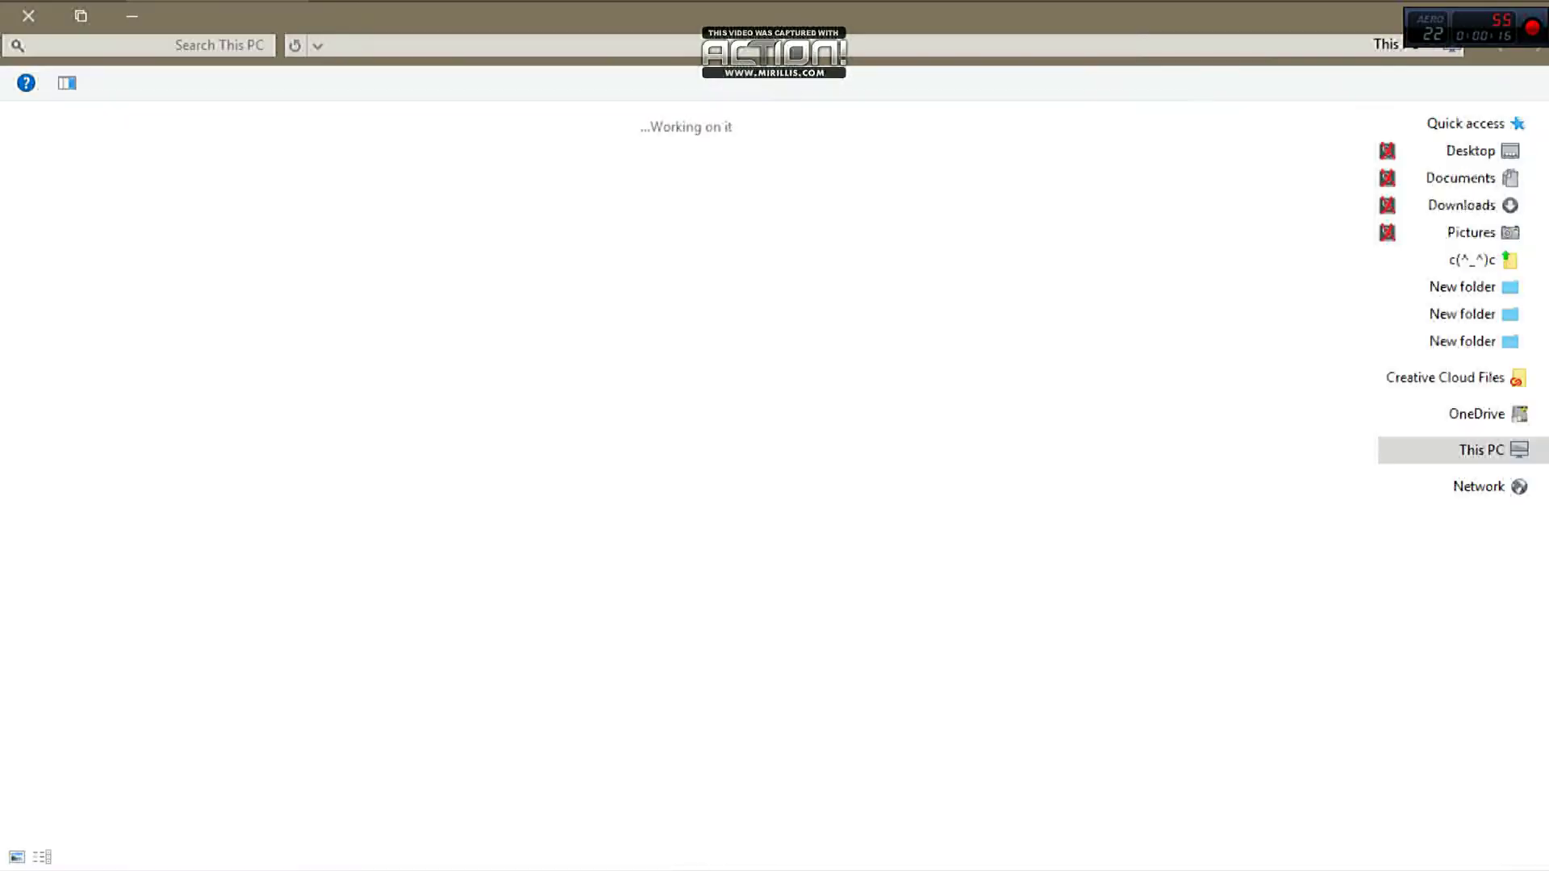
{"action": "right_click", "coordinate": [946, 384]}
{"action": "left_click", "coordinate": [878, 602]}
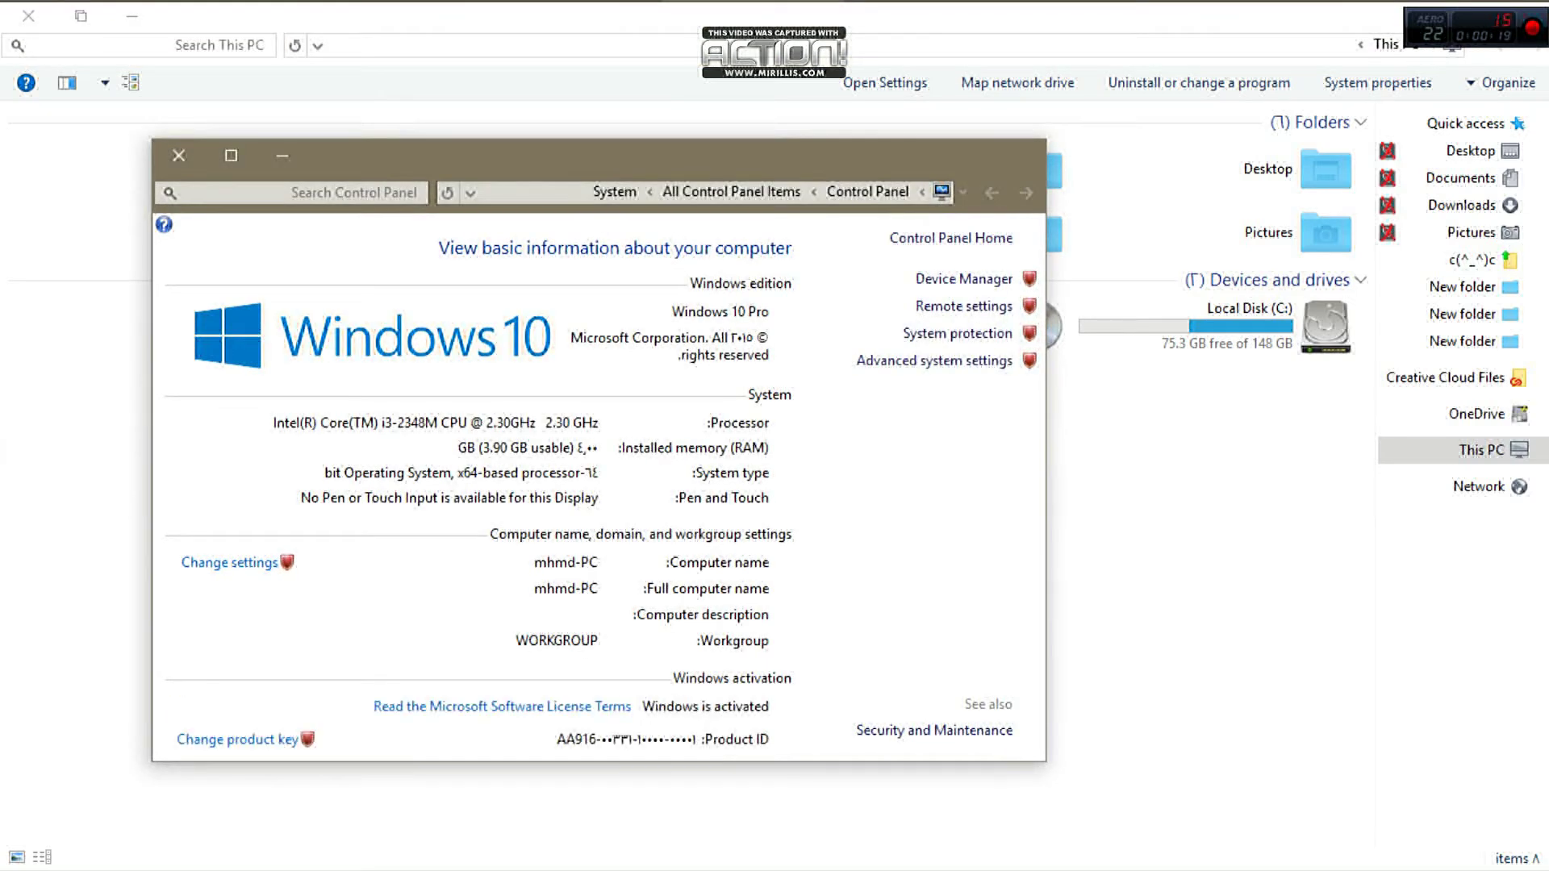
{"action": "left_click", "coordinate": [934, 360]}
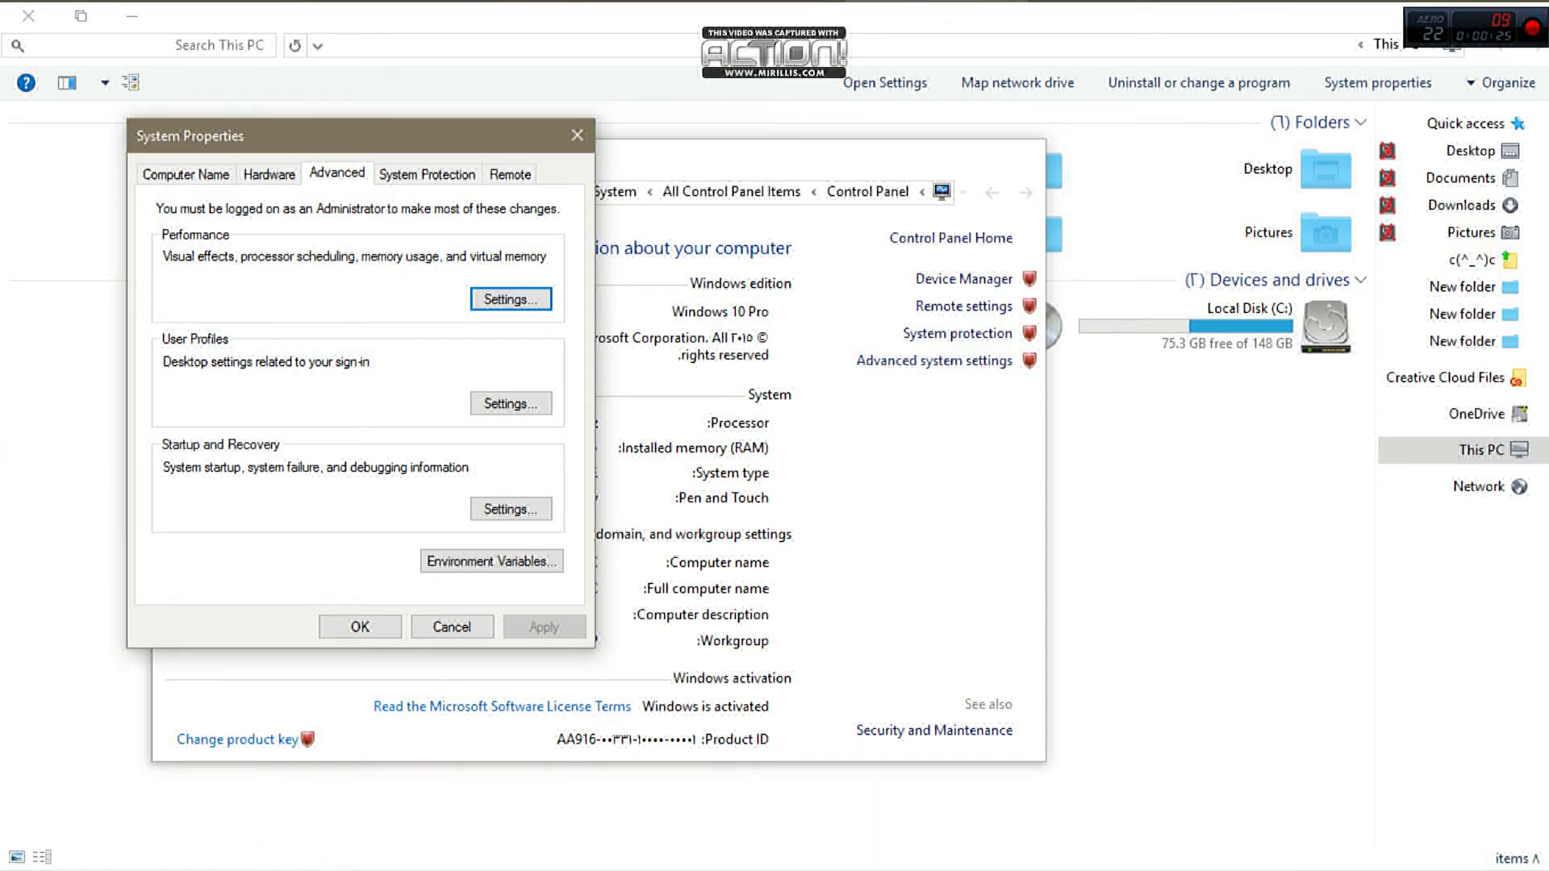
- Set the Windows visual effects in the Performance settings to Adjust for best performance and apply them
{"action": "key", "text": "Return"}
{"action": "key", "text": "Down"}
{"action": "key", "text": "Up"}
{"action": "key", "text": "Down"}
{"action": "key", "text": "alt+a"}
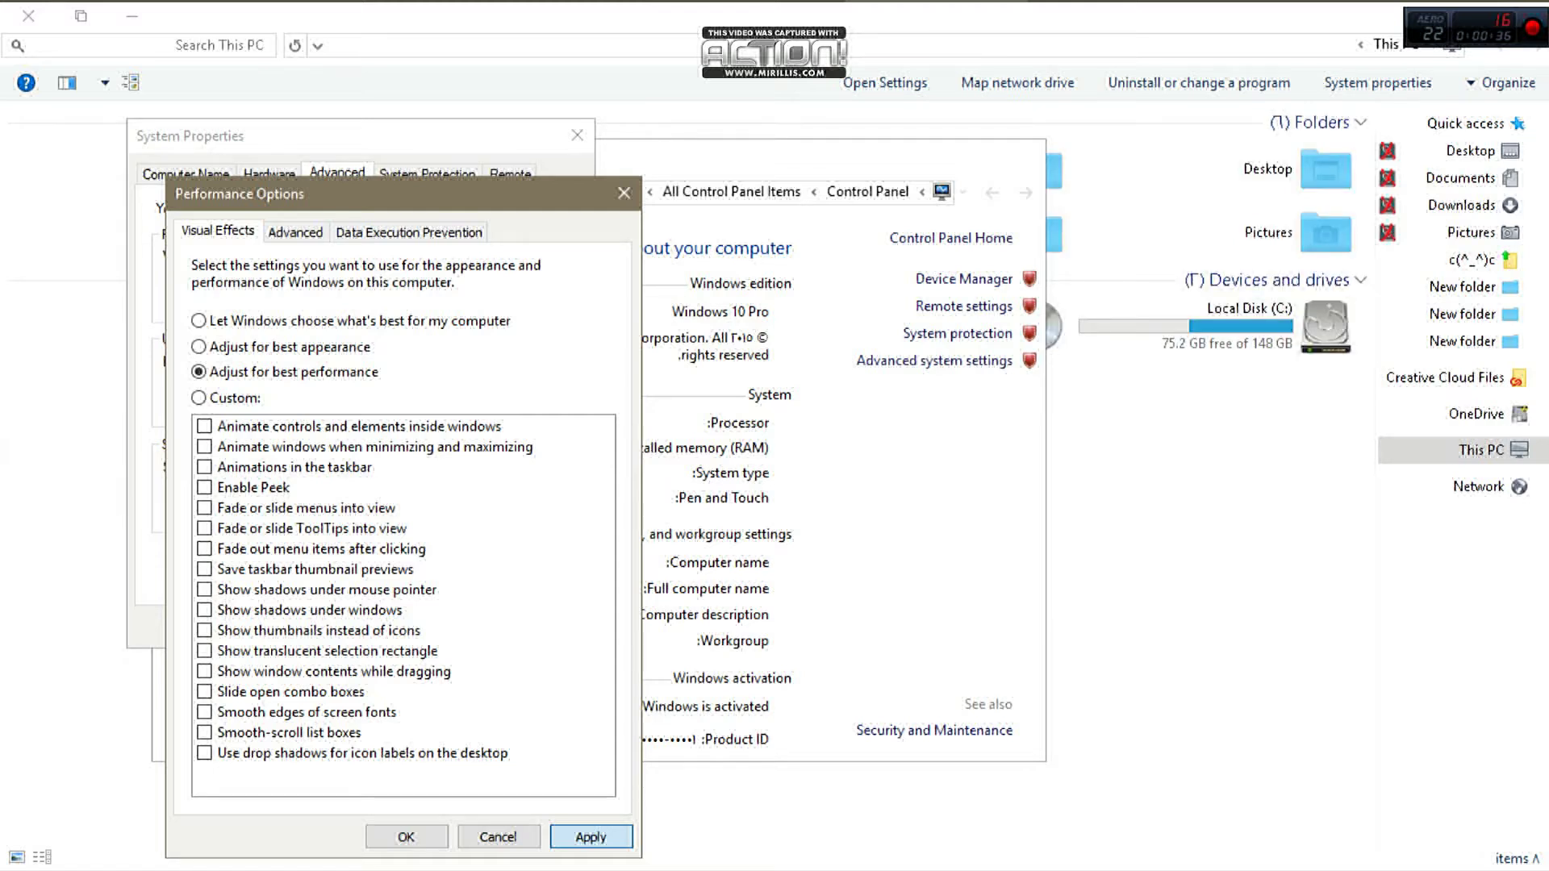
{"action": "key", "text": "alt+a"}
{"action": "key", "text": "alt"}
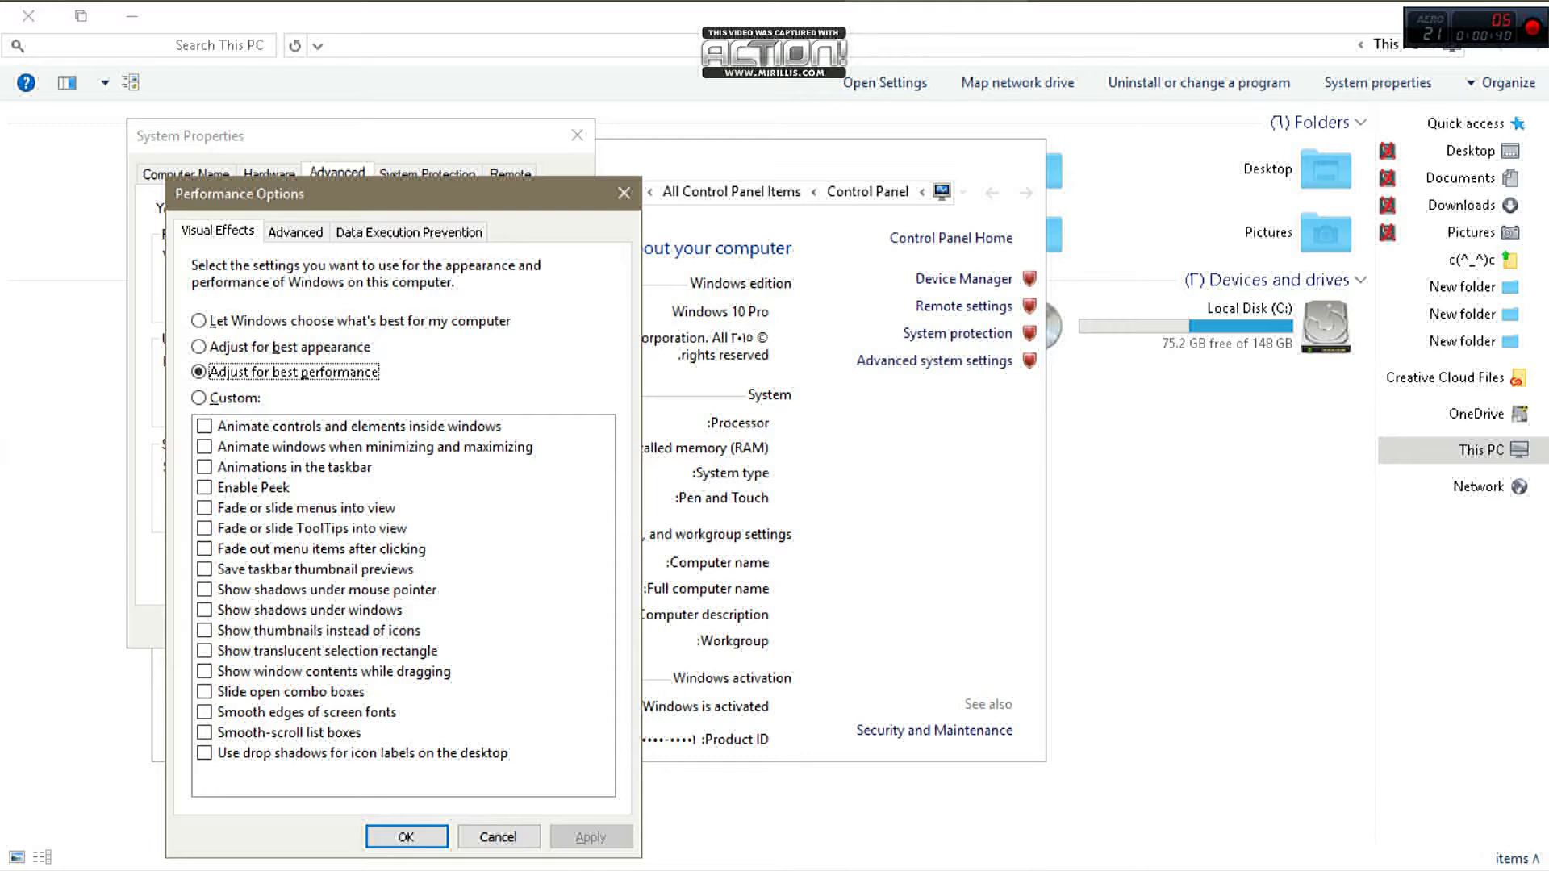
- Set the visual effects to Adjust for best appearance, confirm, and close the system and This PC windows
{"action": "left_click_drag", "start_coordinate": [322, 194], "coordinate": [395, 160]}
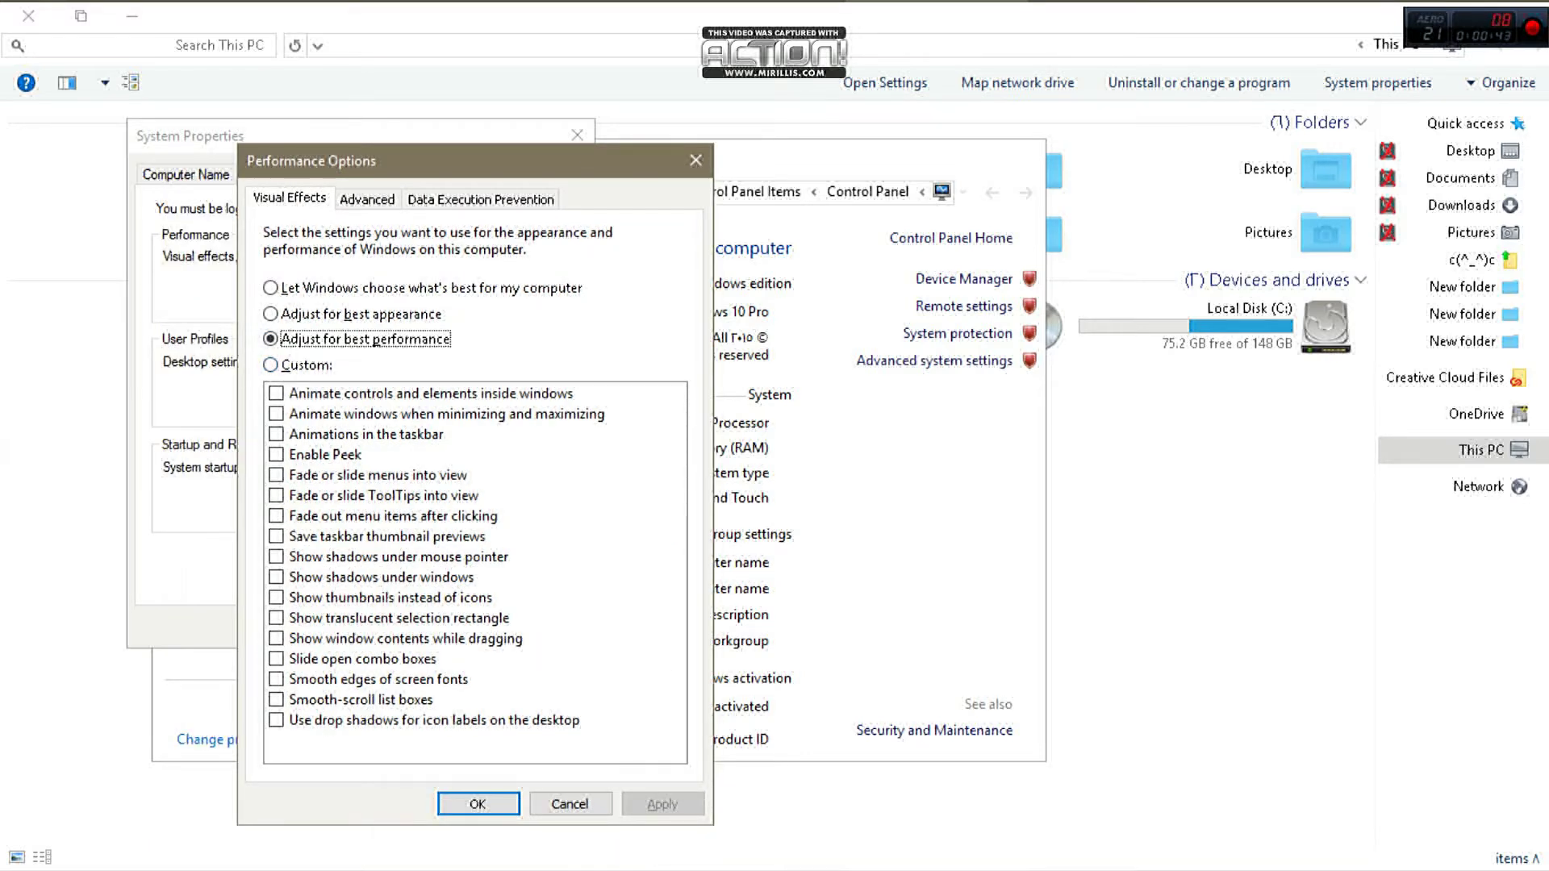
{"action": "key", "text": "Up"}
{"action": "left_click", "coordinate": [478, 804]}
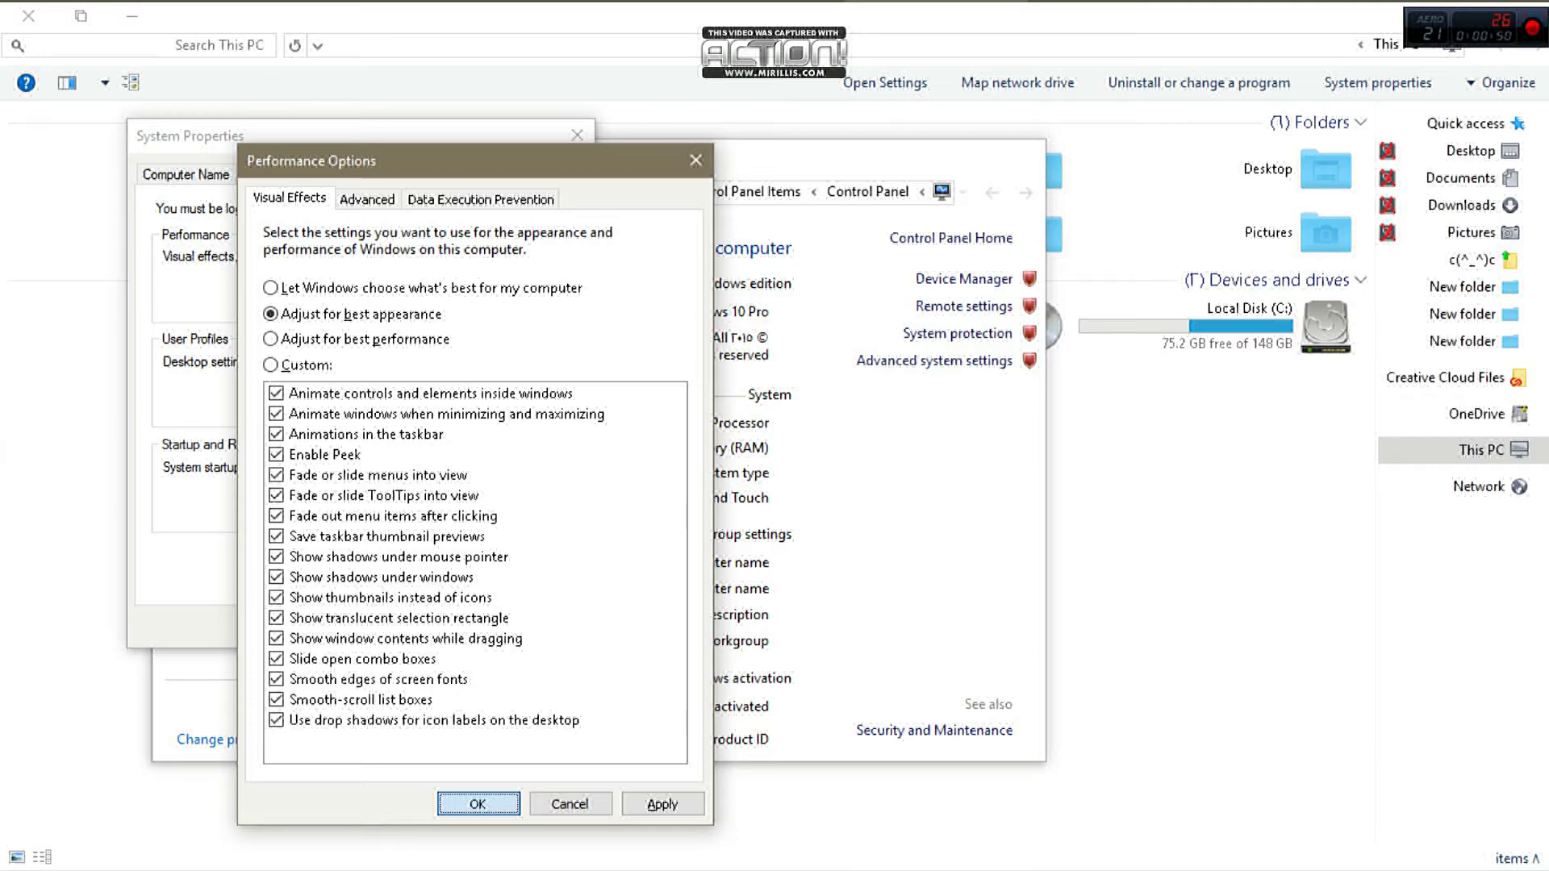
{"action": "key", "text": "Return"}
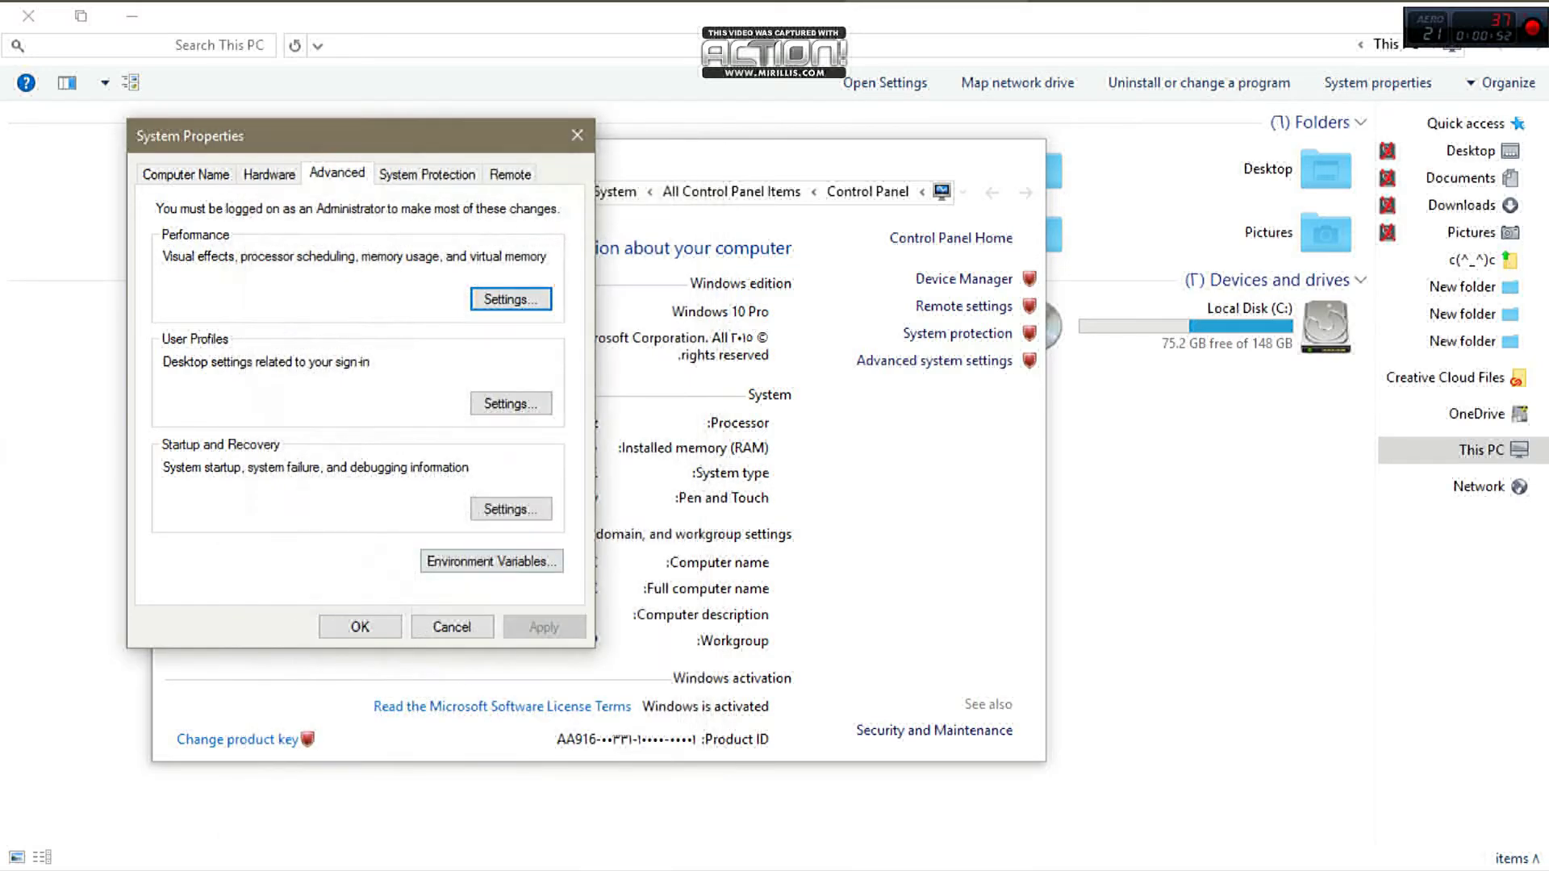
{"action": "key", "text": "Escape"}
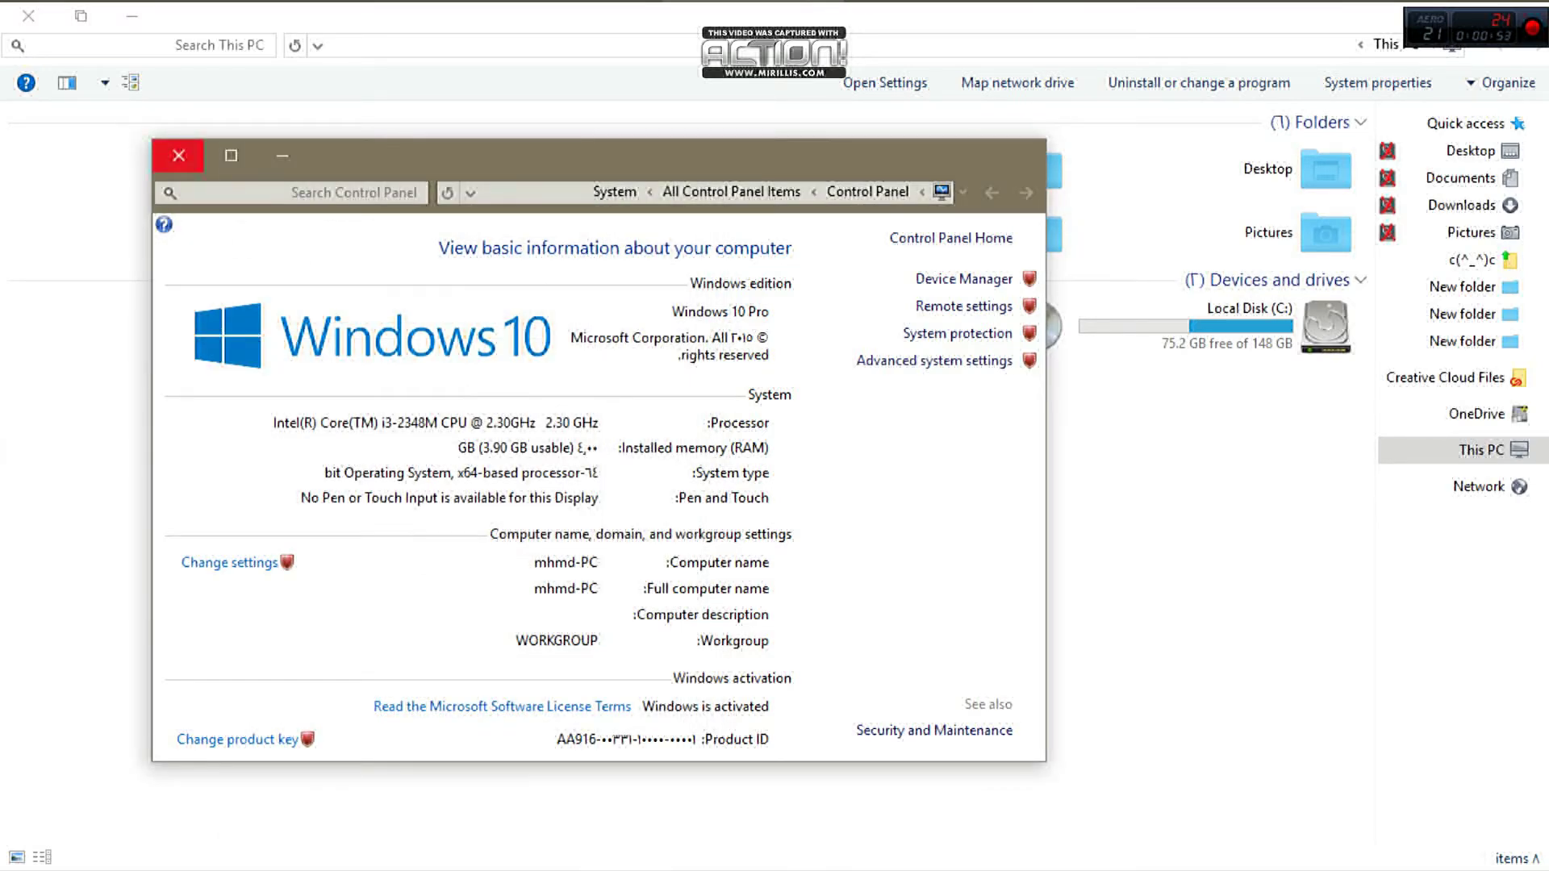
{"action": "left_click", "coordinate": [178, 155]}
{"action": "left_click", "coordinate": [29, 15]}
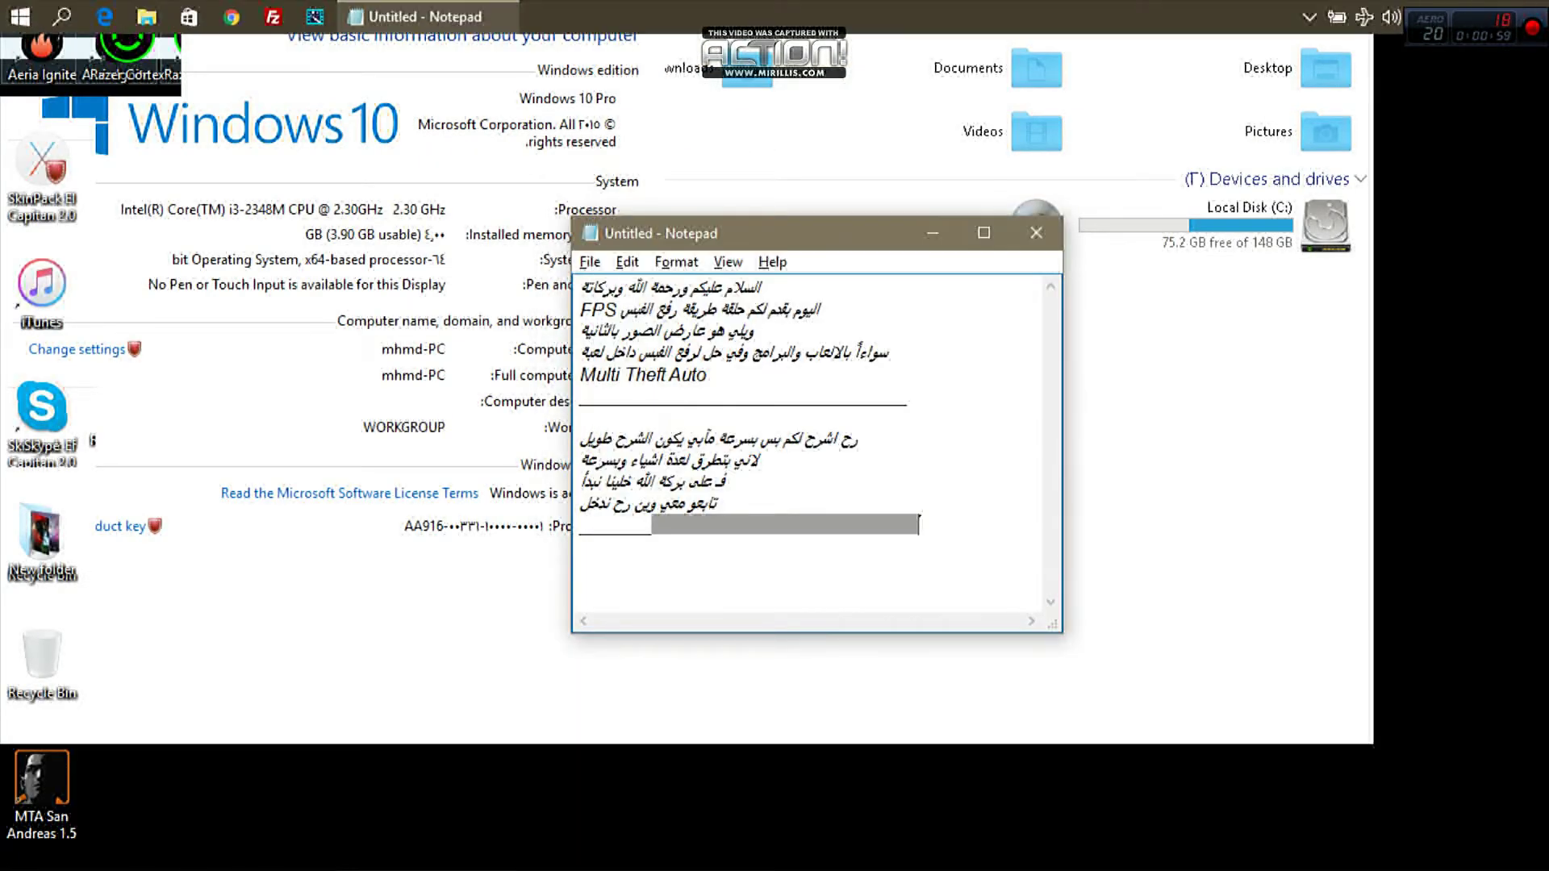
- Show the desktop and minimize the note window
{"action": "key", "text": "super+d"}
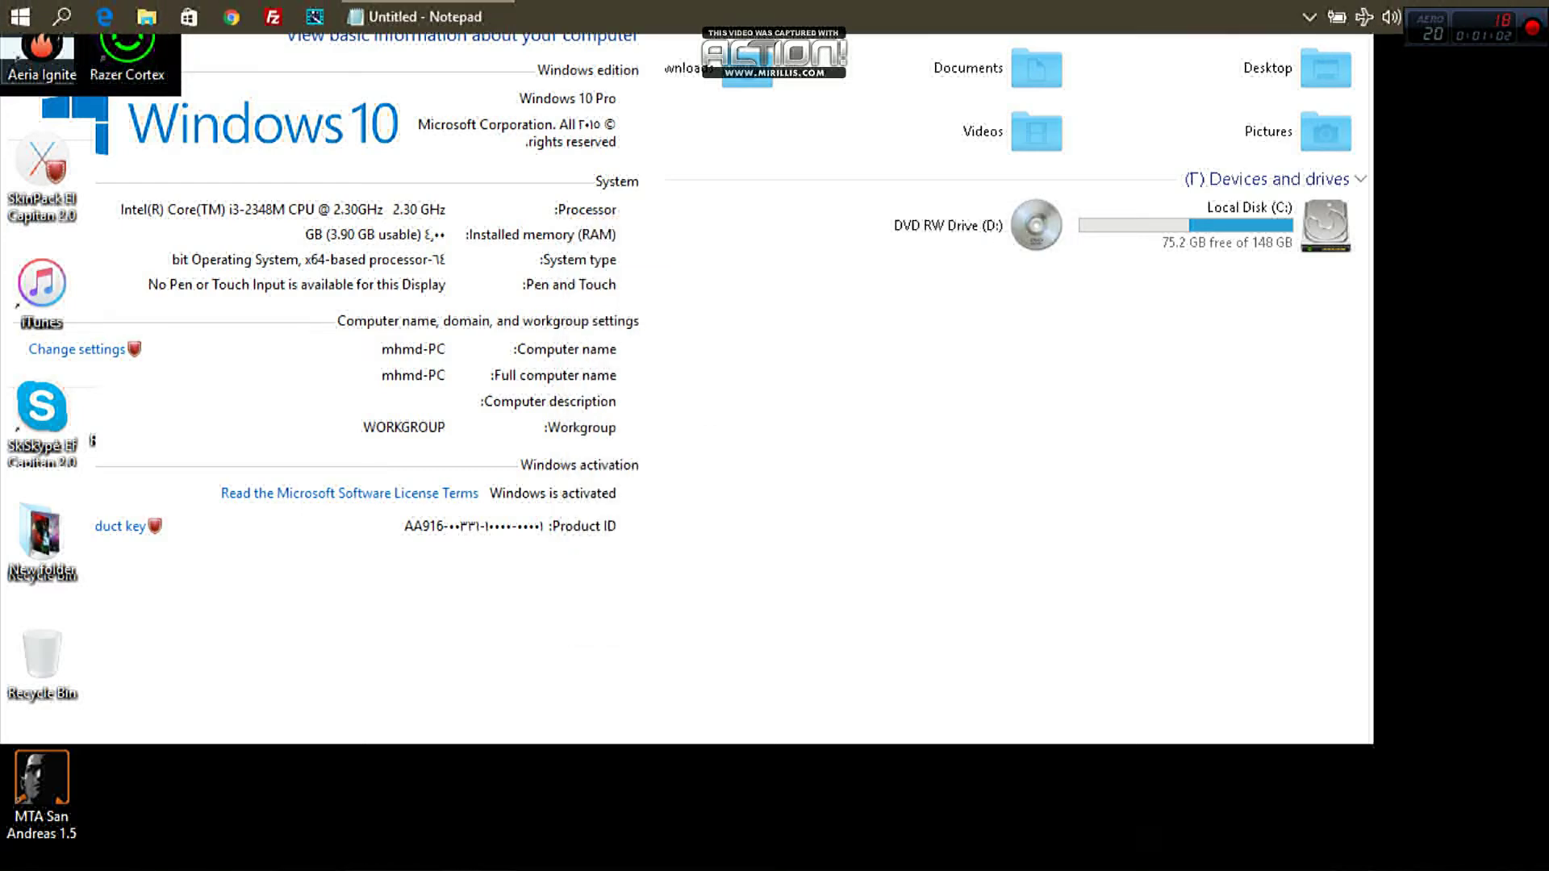
{"action": "key", "text": "super+d"}
{"action": "left_click", "coordinate": [937, 231]}
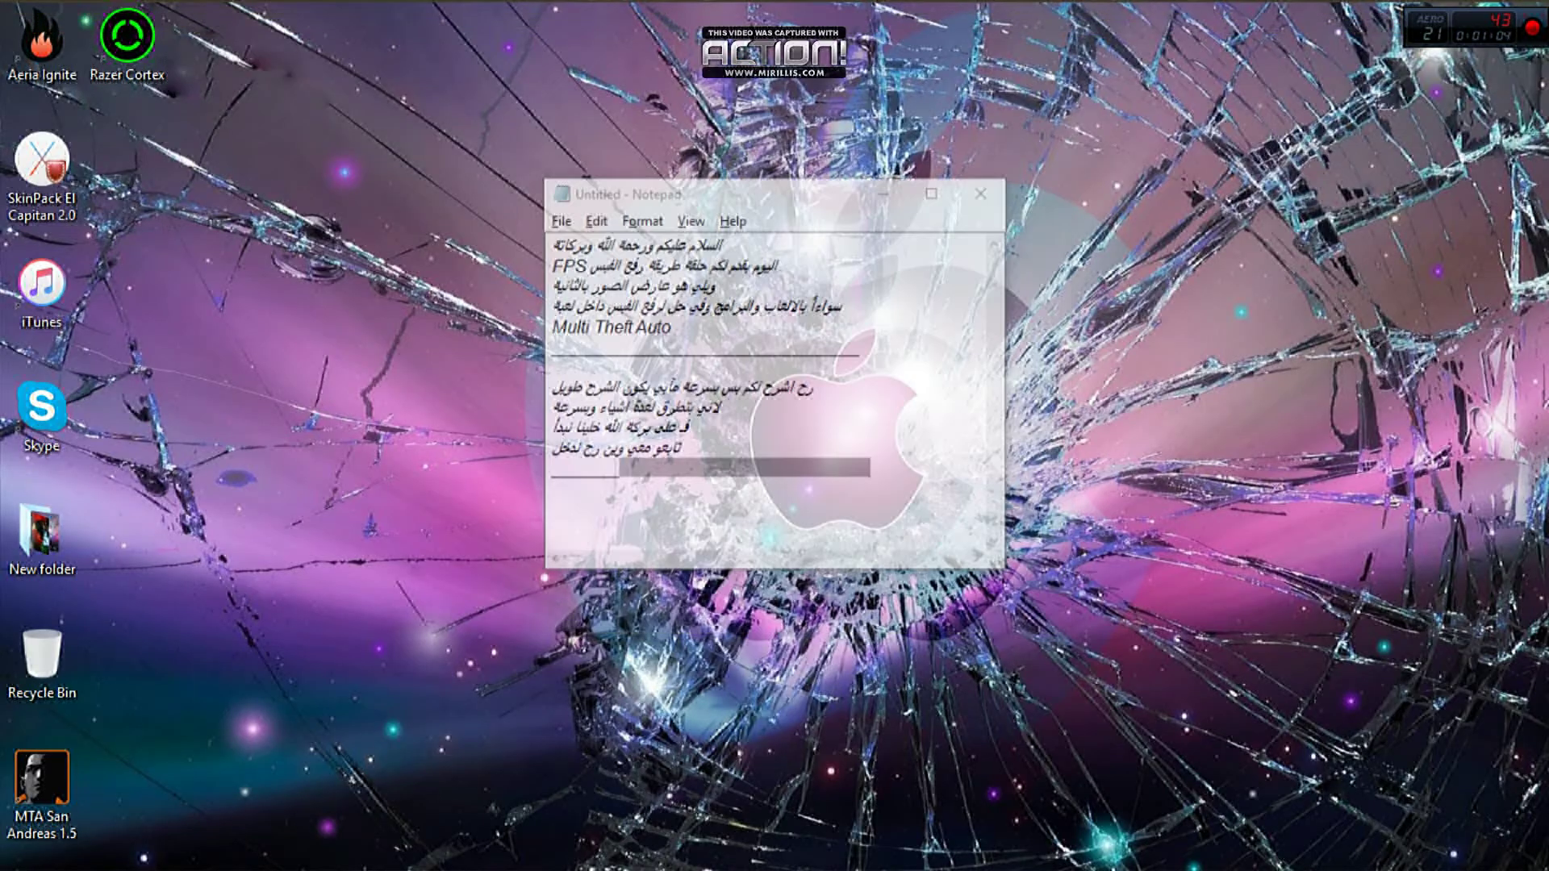
{"action": "right_click", "coordinate": [915, 413]}
{"action": "left_click", "coordinate": [850, 481]}
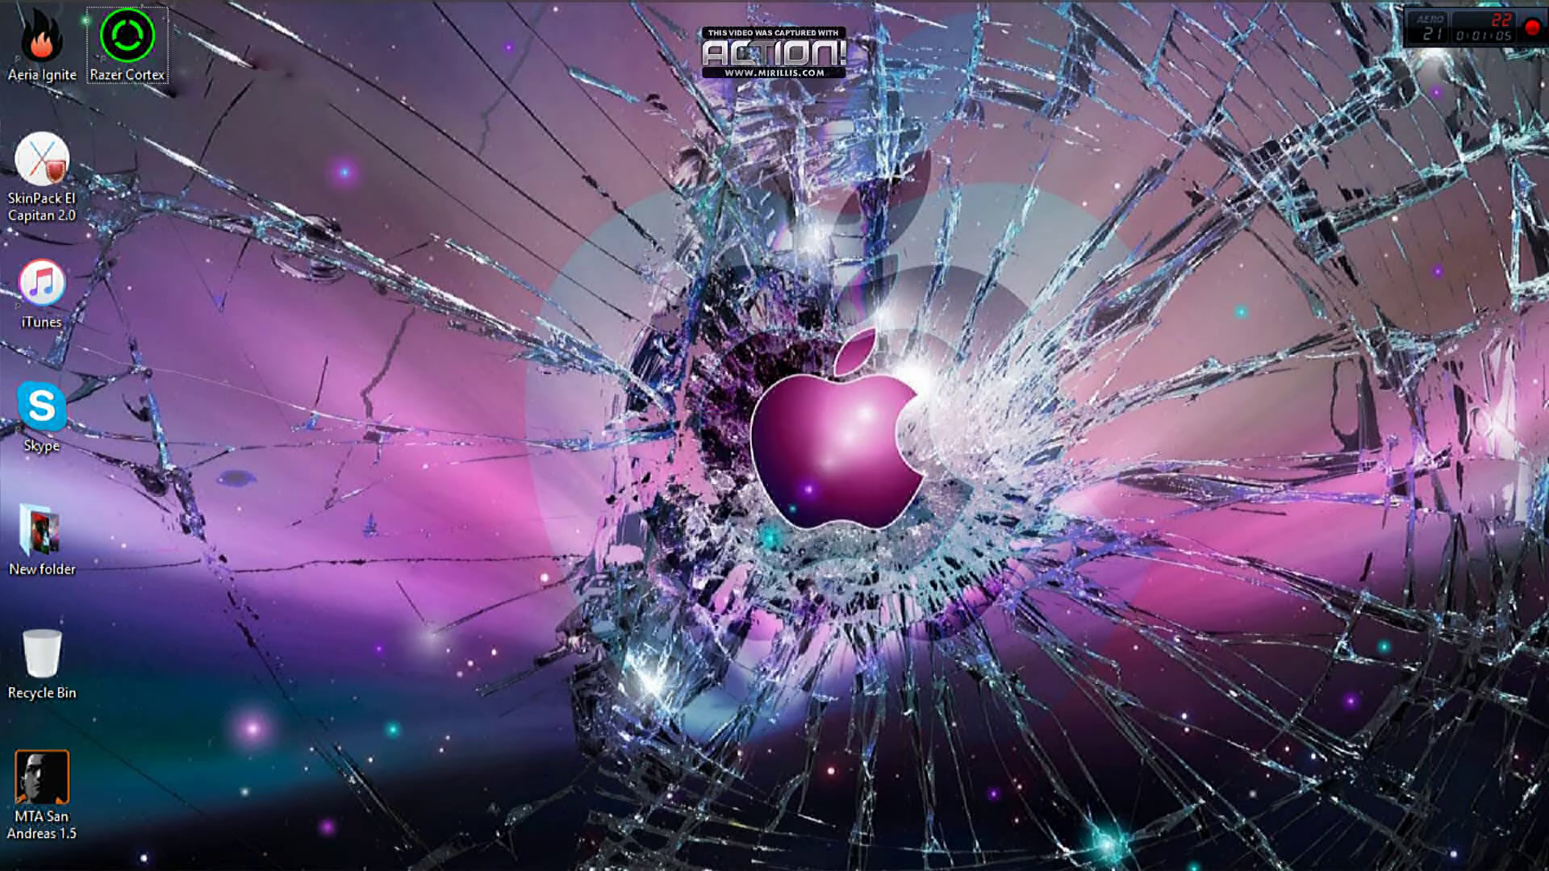
- Bring the note back and add the line "طبعا زي ما شفتهم رح نخلية للخيار يلي ما في اشارات" below the last divider
{"action": "key", "text": "alt+Tab"}
{"action": "left_click", "coordinate": [580, 546]}
{"action": "type", "text": "s"}
{"action": "key", "text": "BackSpace"}
{"action": "key", "text": "alt+shift"}
{"action": "type", "text": "س"}
{"action": "key", "text": "BackSpace"}
{"action": "type", "text": "طبعا زي ما شف"}
{"action": "type", "text": "تهم رح نخل"}
{"action": "type", "text": "ية للخيار يلي"}
{"action": "type", "text": " ما في"}
{"action": "type", "text": " اشرا"}
{"action": "type", "text": "ات"}
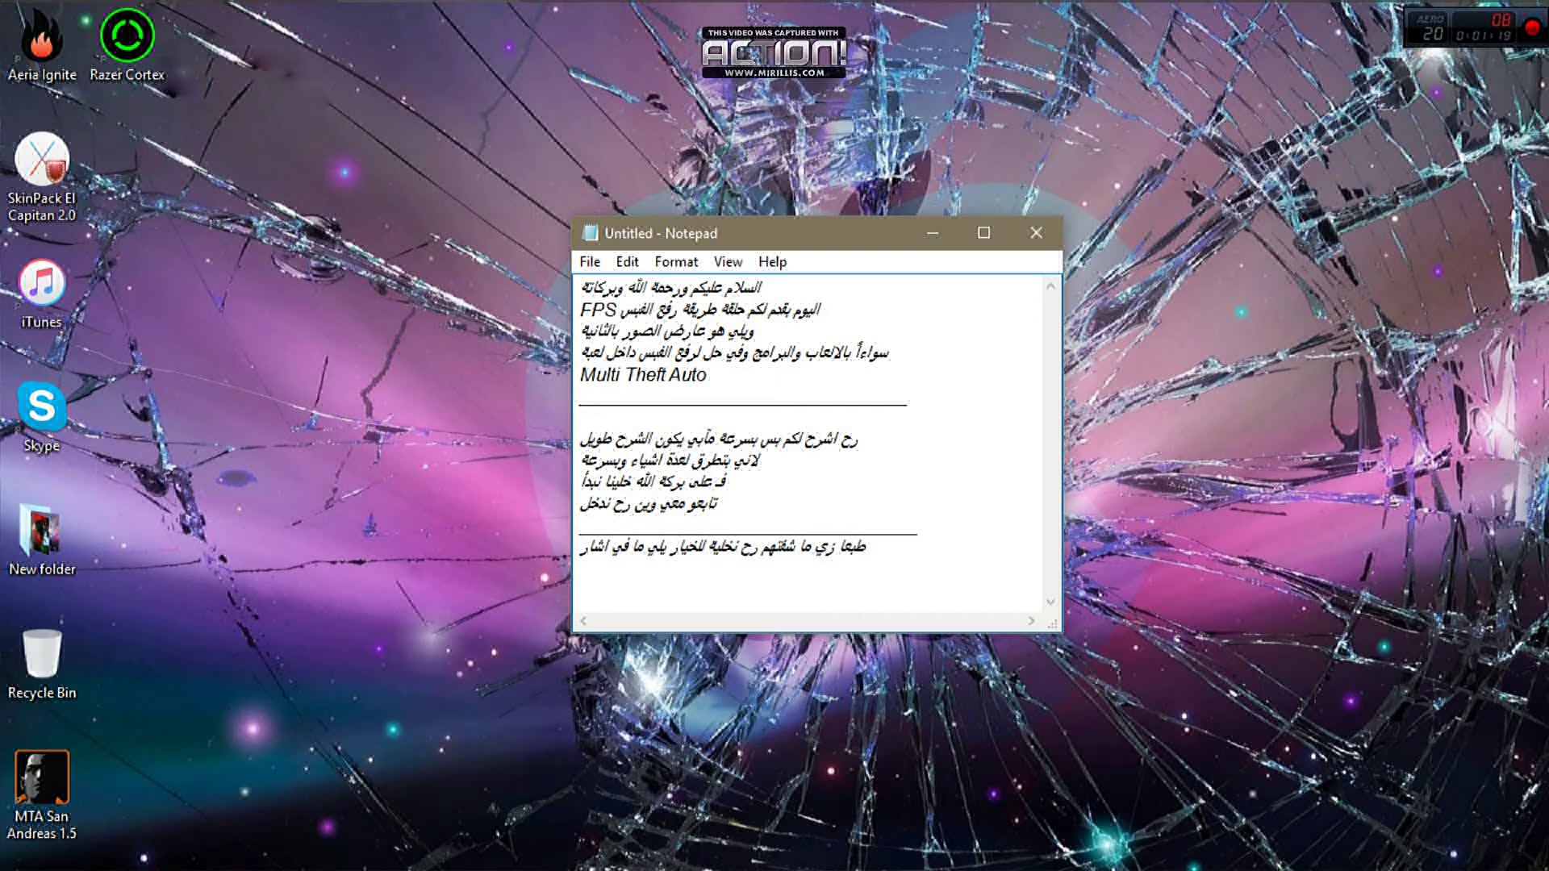
{"action": "key", "text": "Return"}
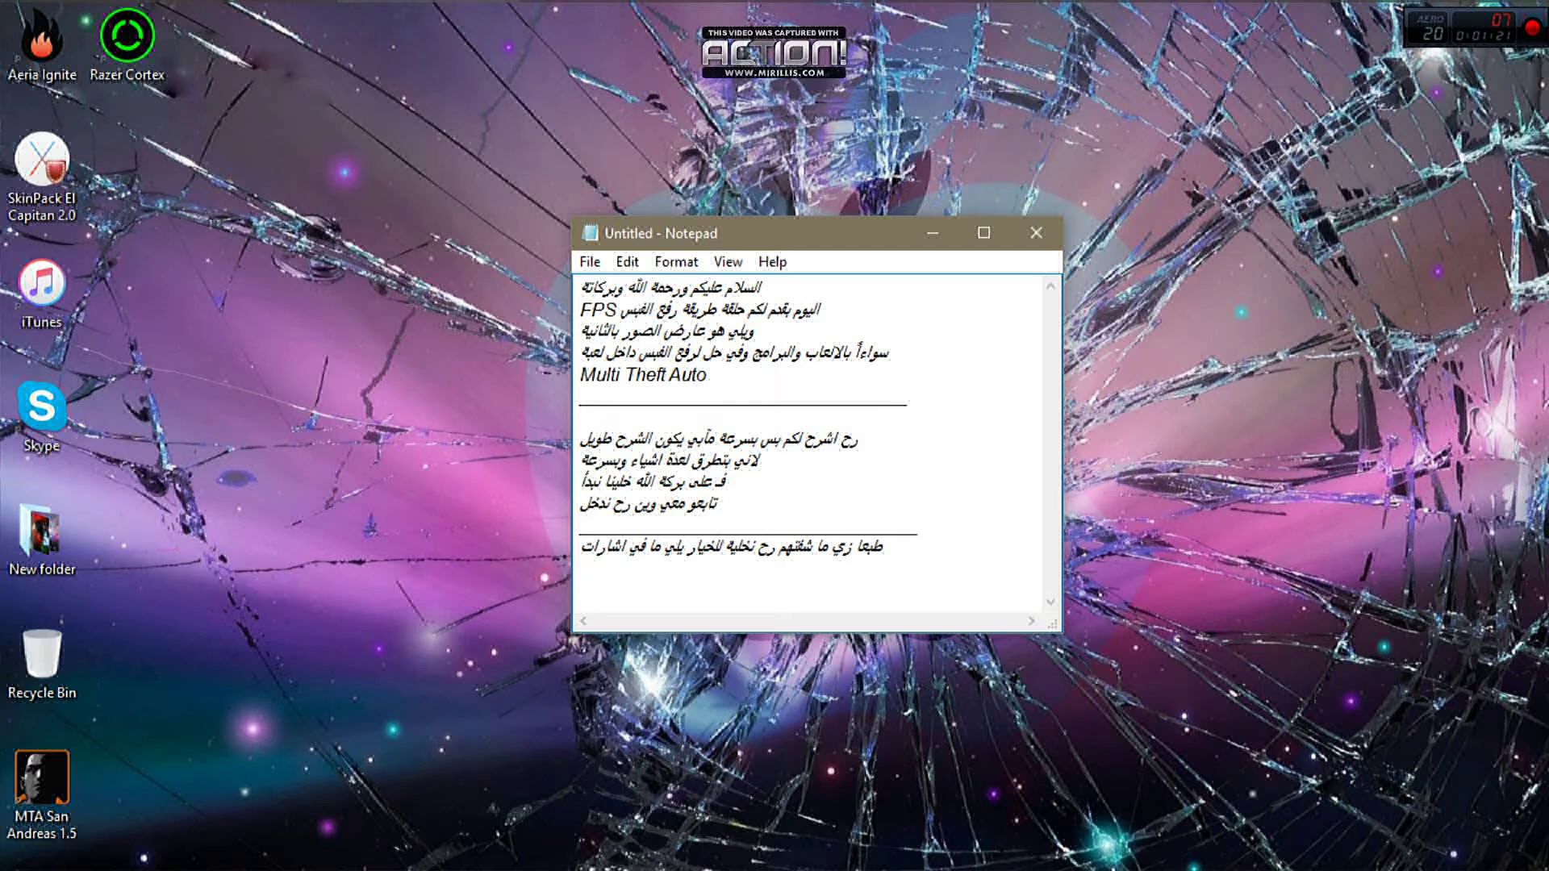
- Add an underscore divider line followed by the line "الخطوة الثانية : تحميل برنامج" to the note
{"action": "type", "text": "____________________________________"}
{"action": "key", "text": "Return"}
{"action": "type", "text": "الخط"}
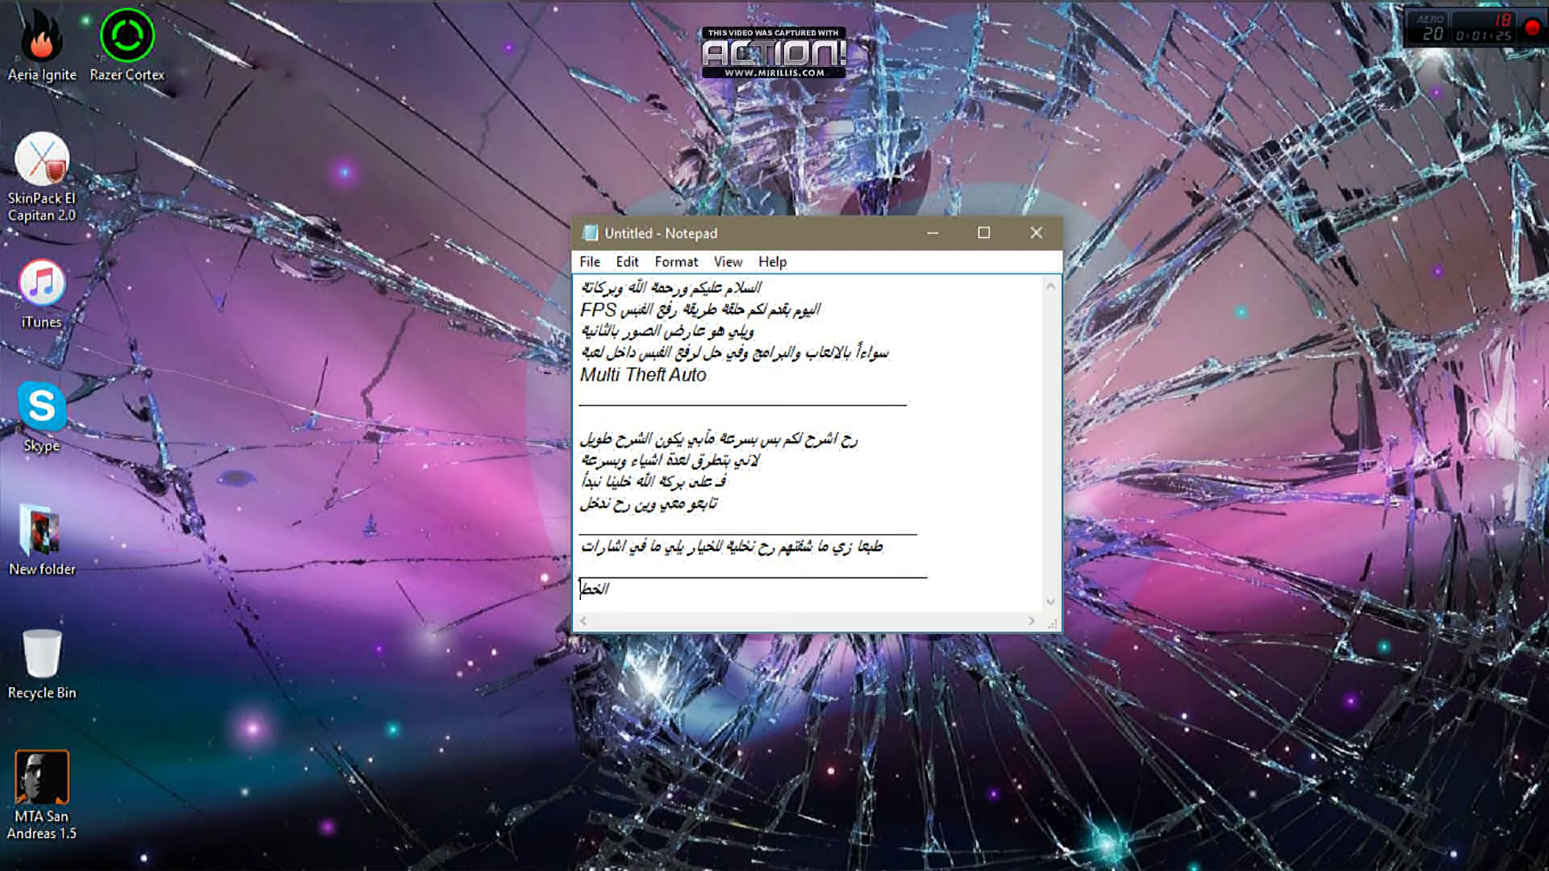
{"action": "type", "text": "وة الثانية : تحمي"}
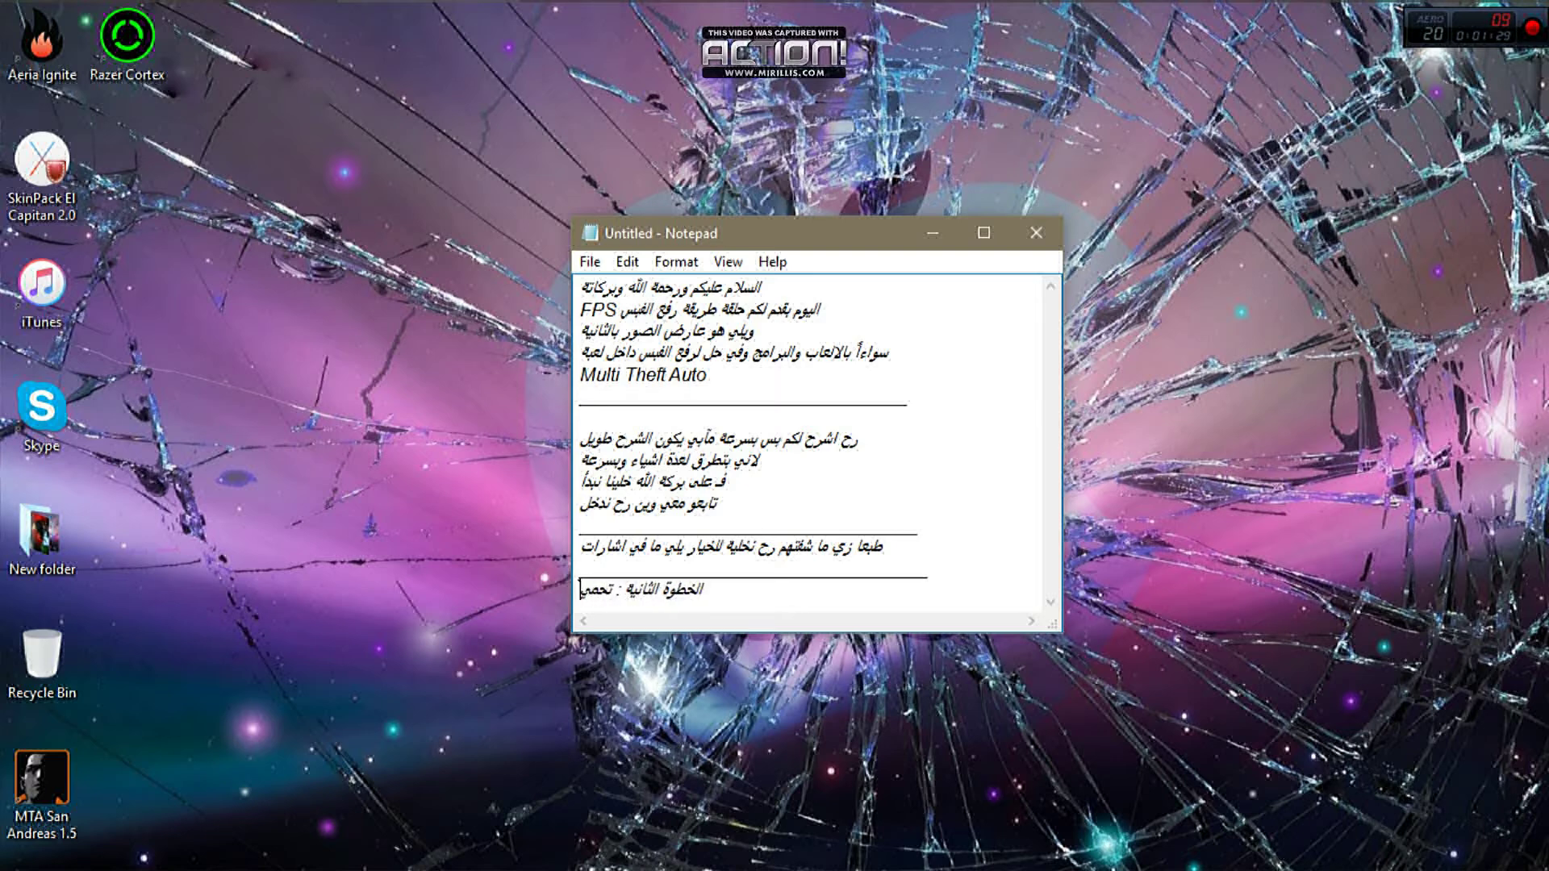
{"action": "type", "text": "ل برنامج"}
{"action": "key", "text": "alt+shift"}
{"action": "key", "text": "alt+shift"}
{"action": "type", "text": "ר"}
{"action": "key", "text": "BackSpace"}
{"action": "key", "text": "alt+shift"}
{"action": "type", "text": "r"}
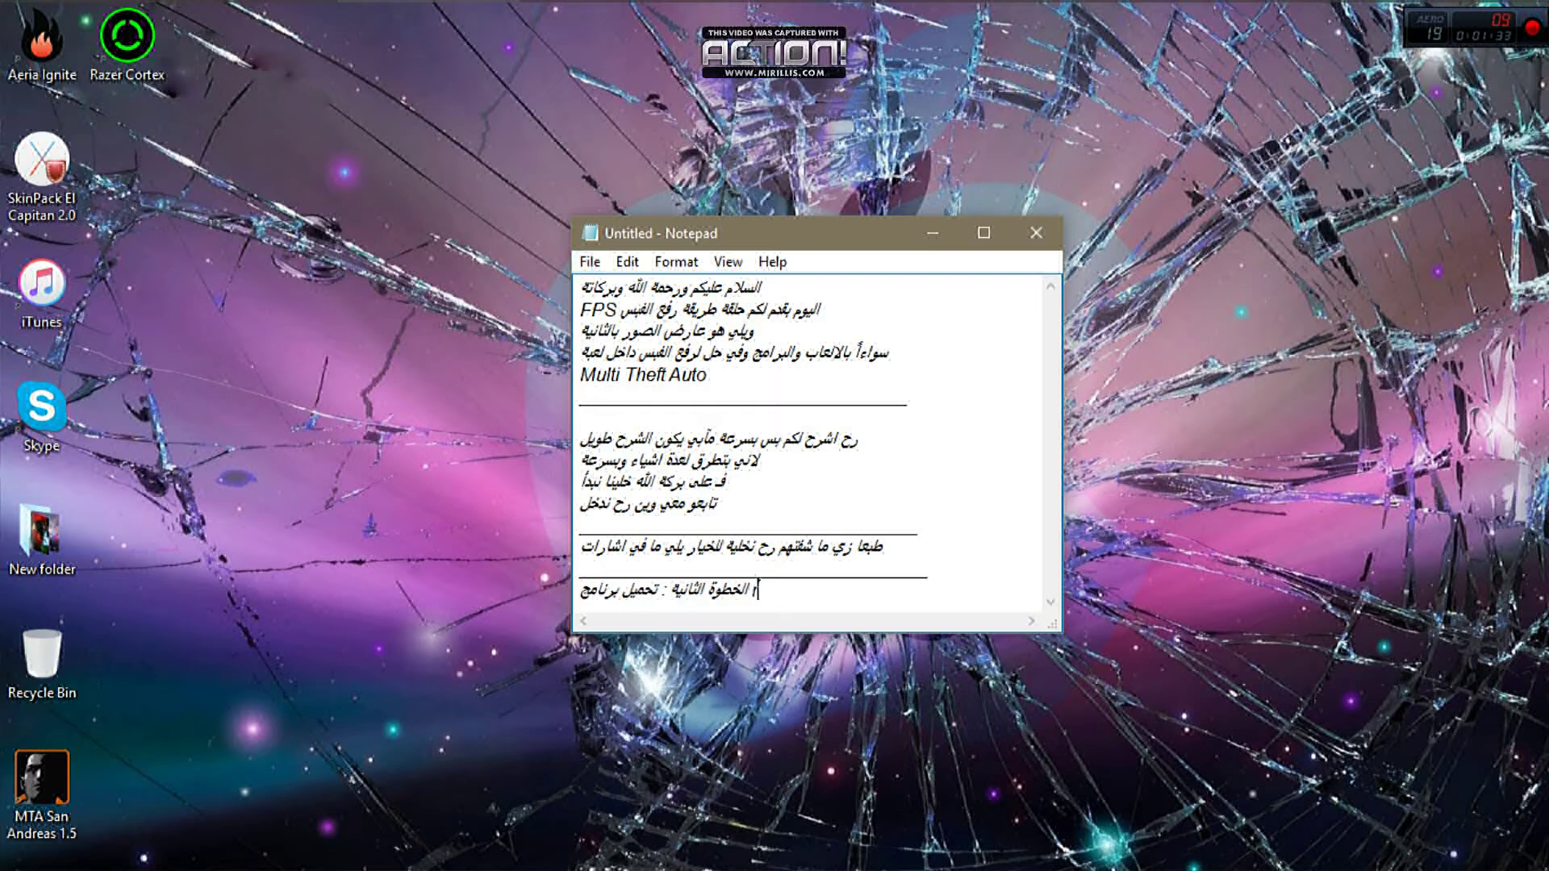
{"action": "key", "text": "BackSpace"}
{"action": "key", "text": "Return"}
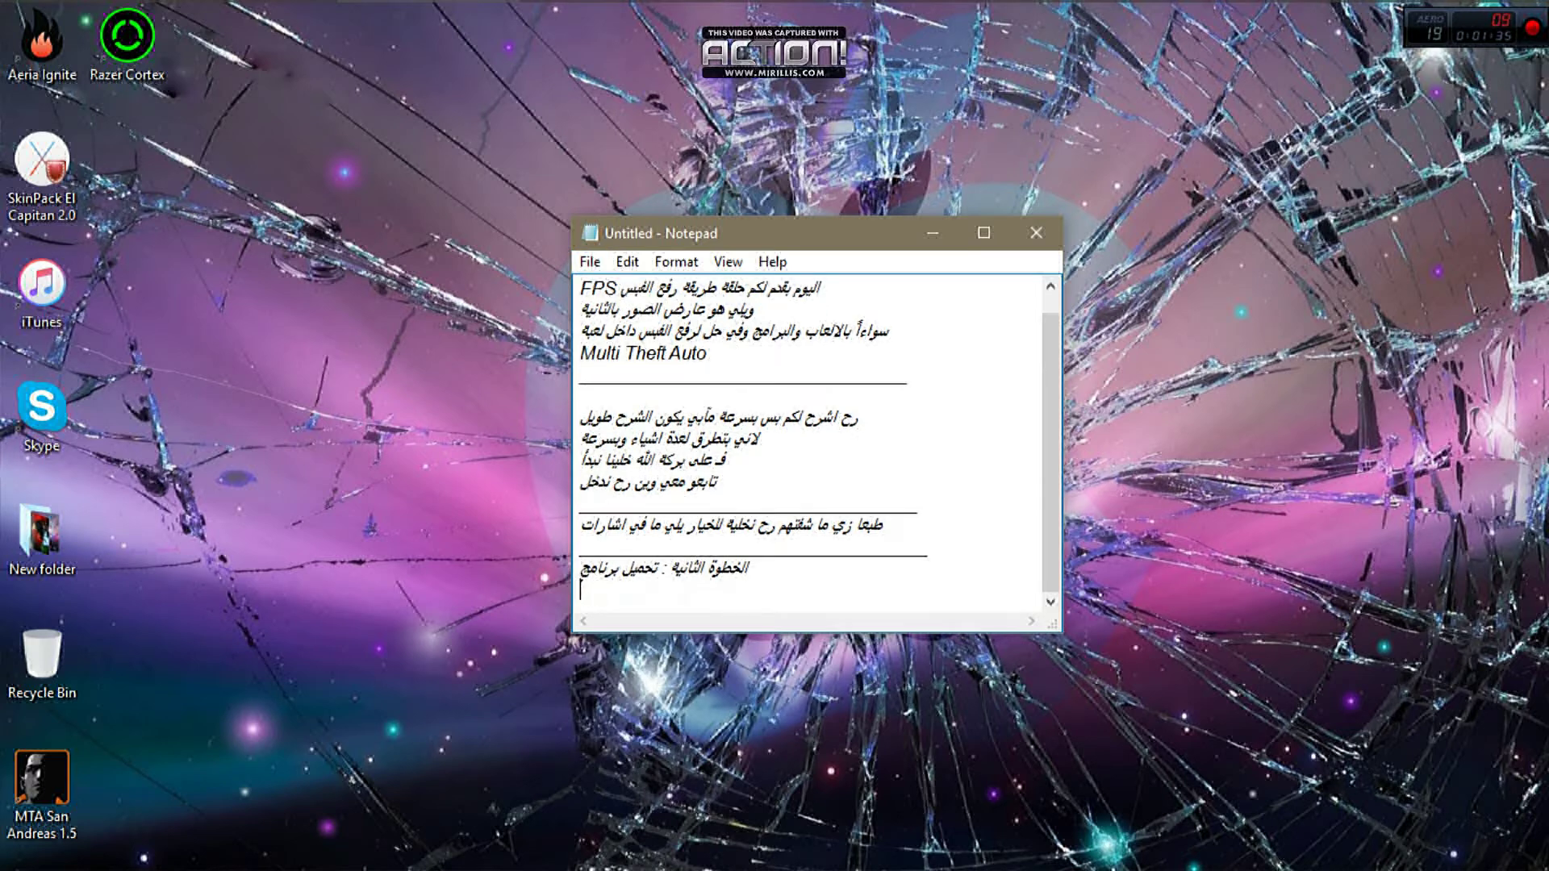
- Add the lines "Razer Cortex" and "لرفع الفبس بالالعاب", followed by a blank line
{"action": "type", "text": "Razer Cortex"}
{"action": "key", "text": "Return"}
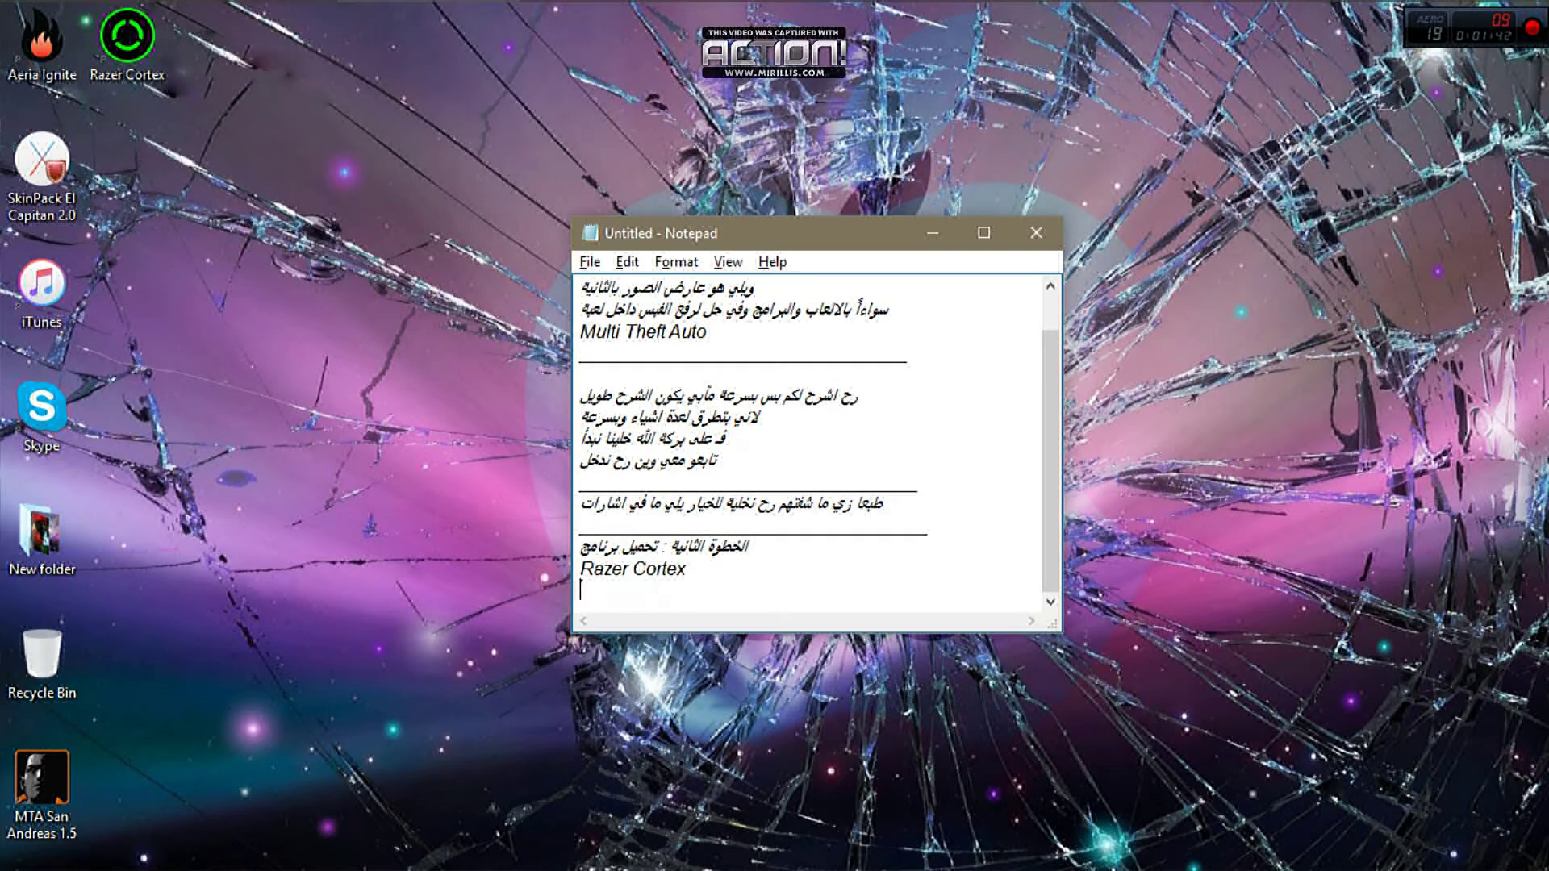
{"action": "type", "text": "لرفع الفبس بالالعاب"}
{"action": "key", "text": "Return"}
{"action": "key", "text": "Return"}
- Write the line "الرابط بالدسكربشن والتسجيل من البرنامج بعد التنصيب" beneath the blank line
{"action": "type", "text": "الراب"}
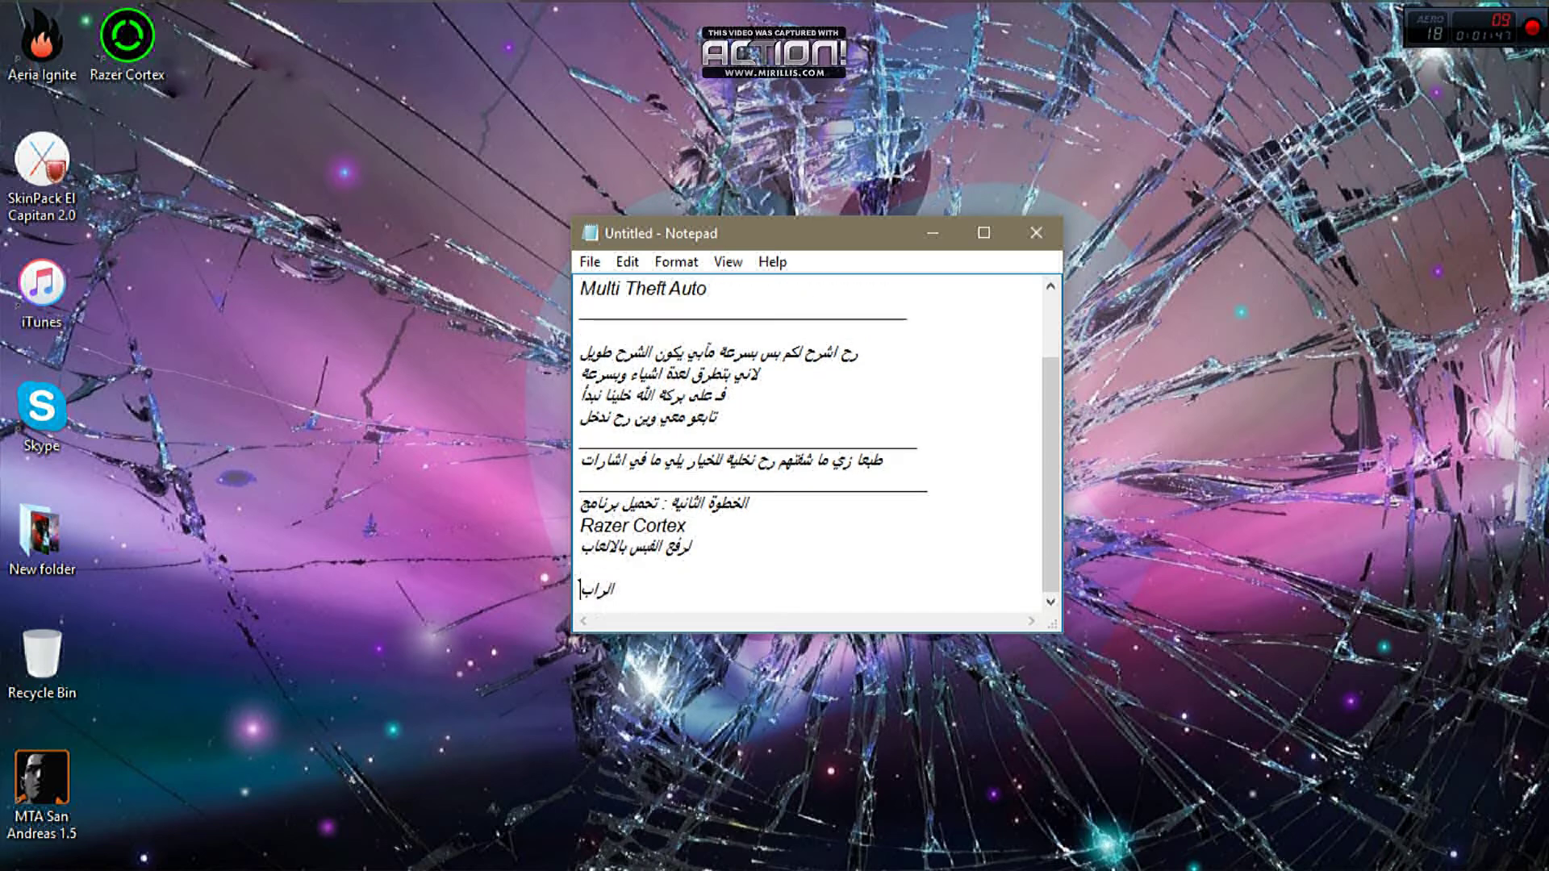
{"action": "type", "text": "ط بالدسك"}
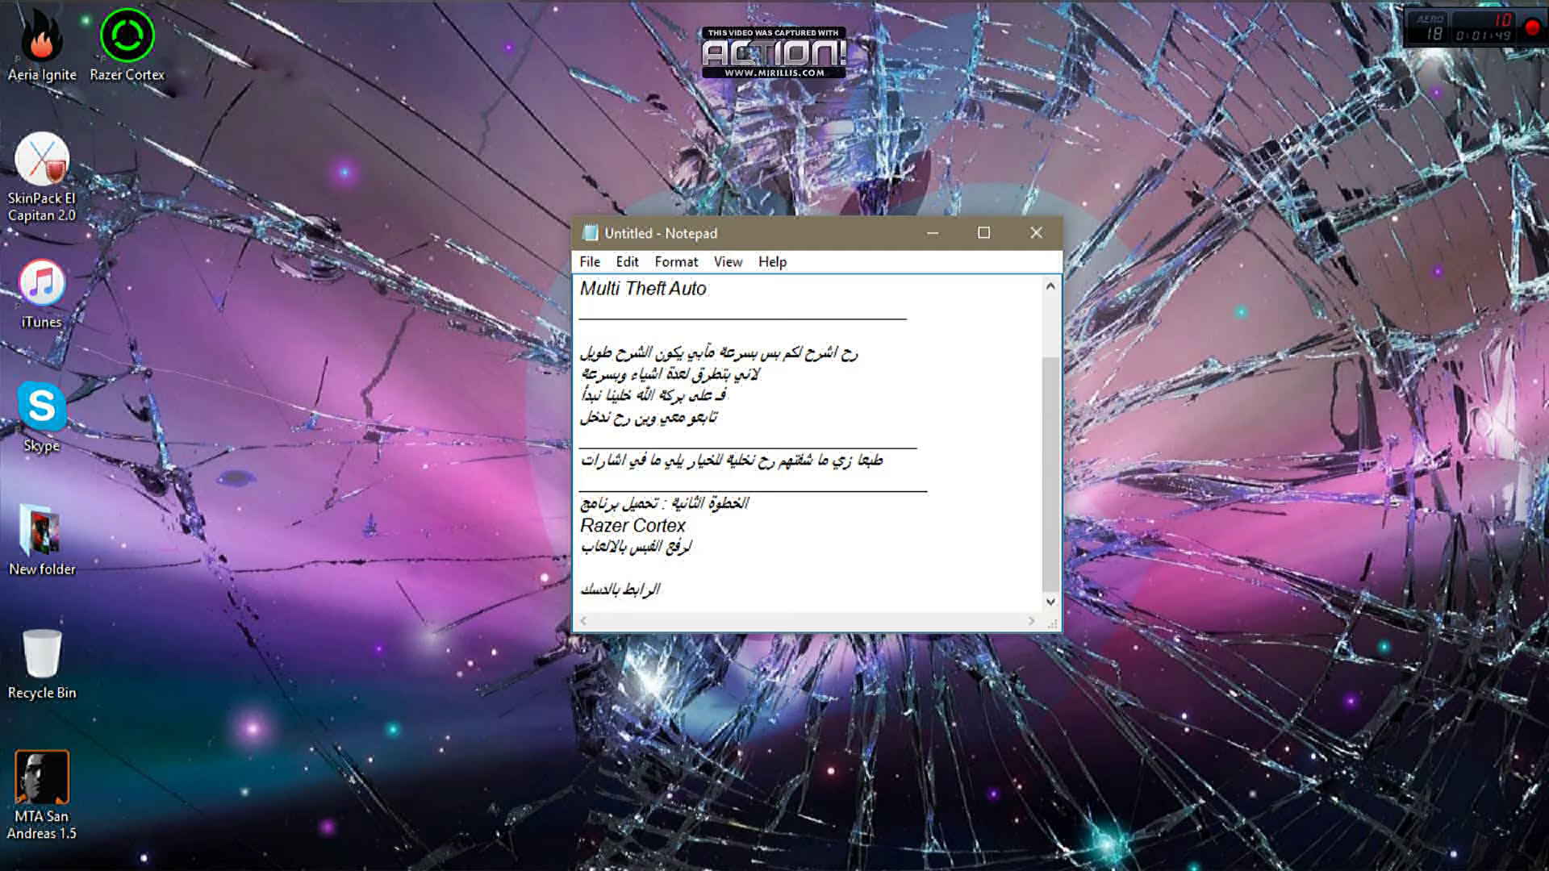
{"action": "type", "text": "ربشن والتفعيل"}
{"action": "type", "text": " من"}
{"action": "type", "text": " الب"}
{"action": "key", "text": "BackSpace"}
{"action": "key", "text": "BackSpace"}
{"action": "key", "text": "BackSpace"}
{"action": "key", "text": "BackSpace"}
{"action": "key", "text": "BackSpace"}
{"action": "key", "text": "BackSpace"}
{"action": "key", "text": "BackSpace"}
{"action": "key", "text": "BackSpace"}
{"action": "key", "text": "BackSpace"}
{"action": "key", "text": "BackSpace"}
{"action": "key", "text": "BackSpace"}
{"action": "type", "text": "سجيل من ال"}
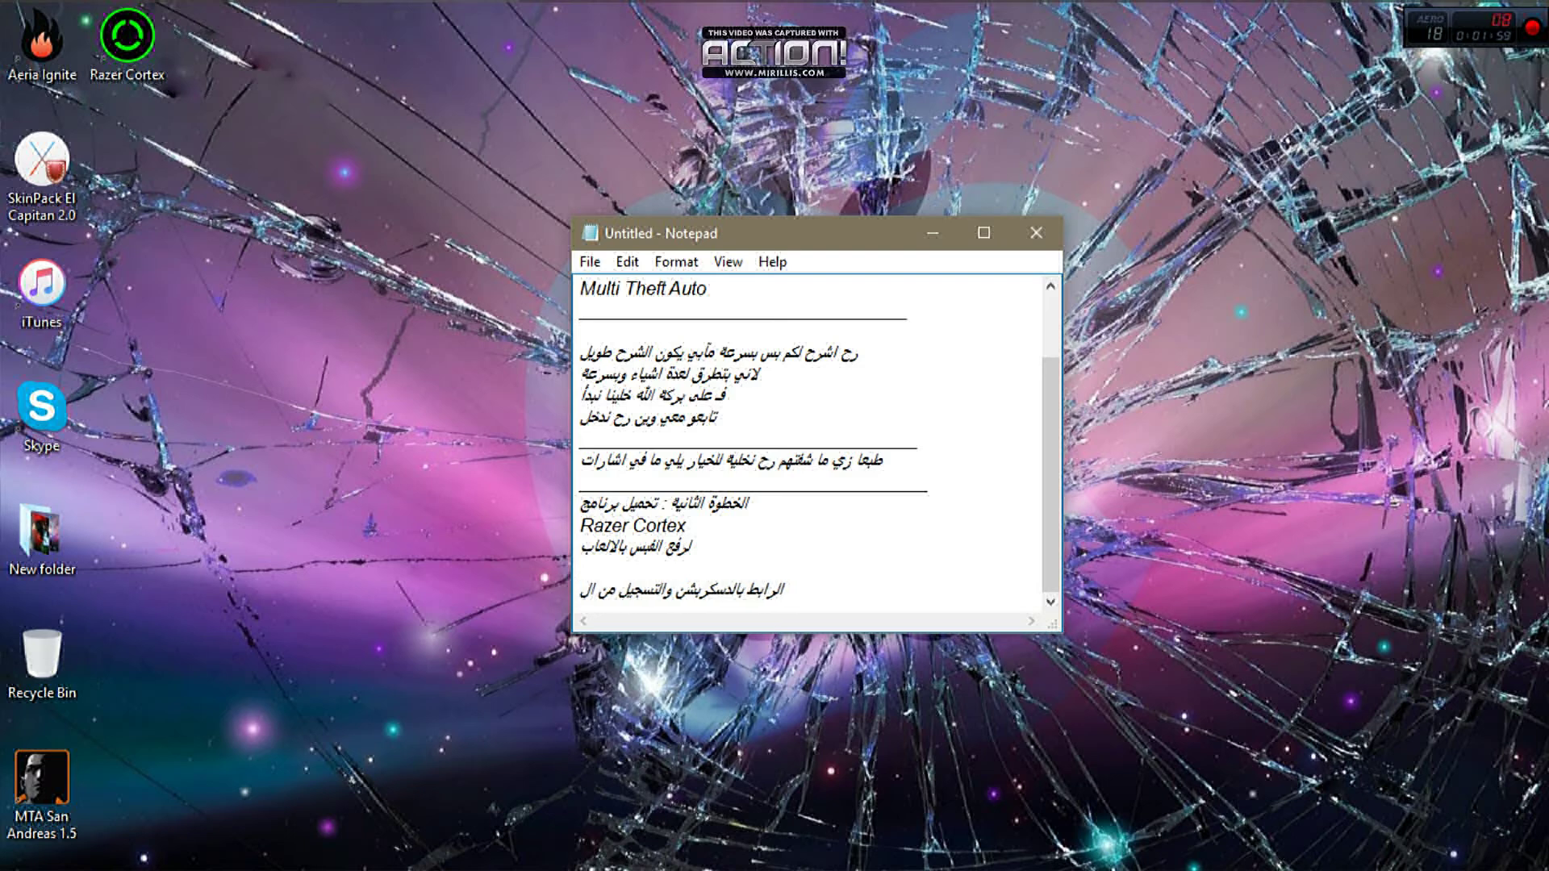
{"action": "type", "text": "برنامج"}
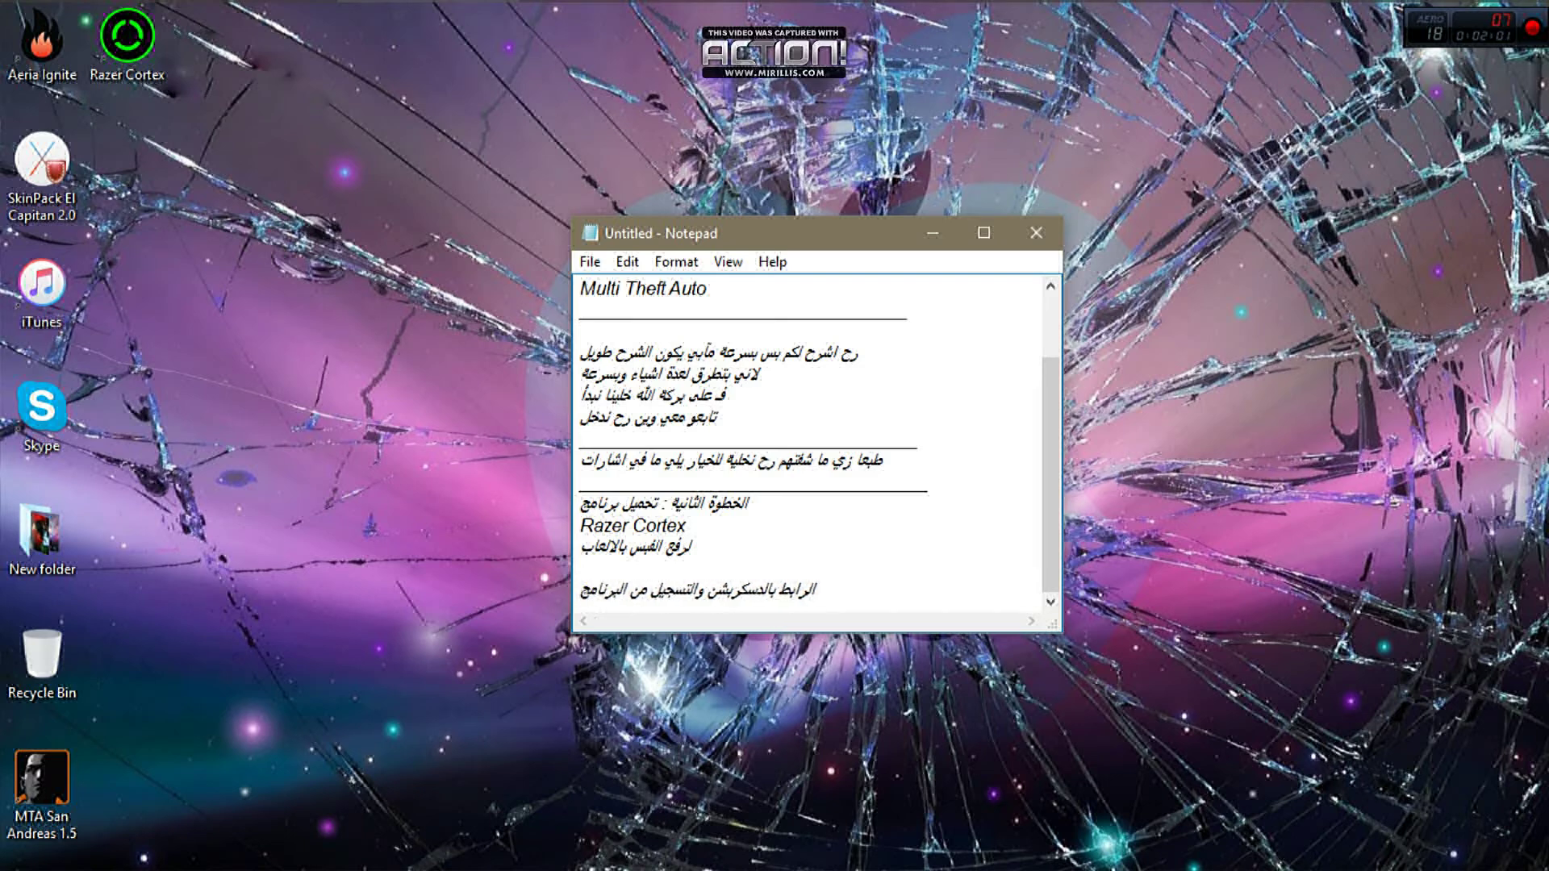
{"action": "type", "text": " بعد التنصيب"}
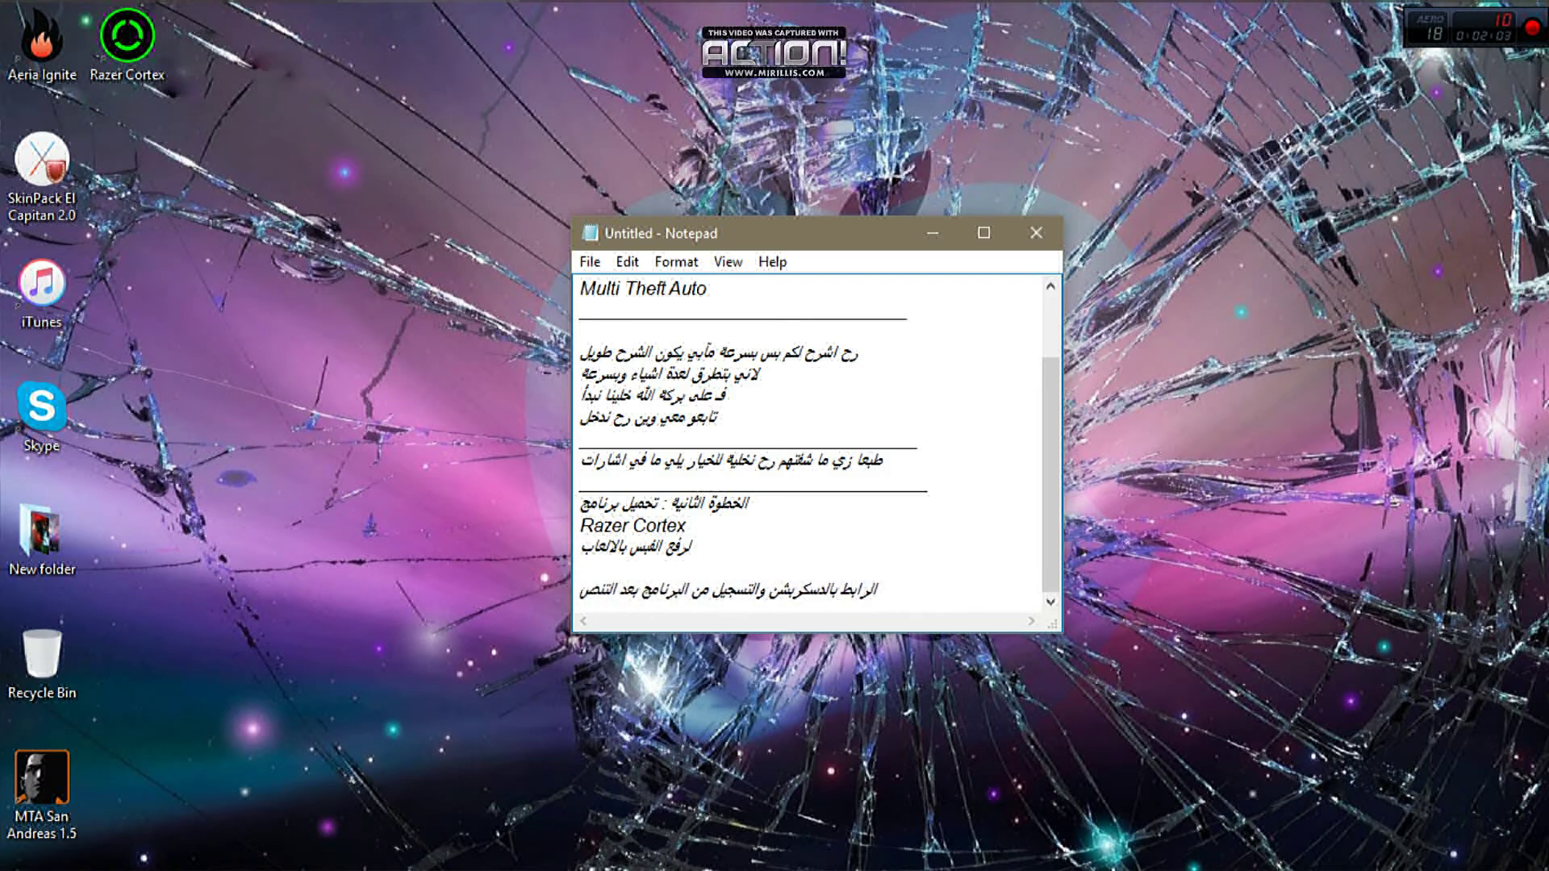
- Add the line "ورح تصلك رسالة عالاميل للتفعيل" below the last line of the note
{"action": "key", "text": "Return"}
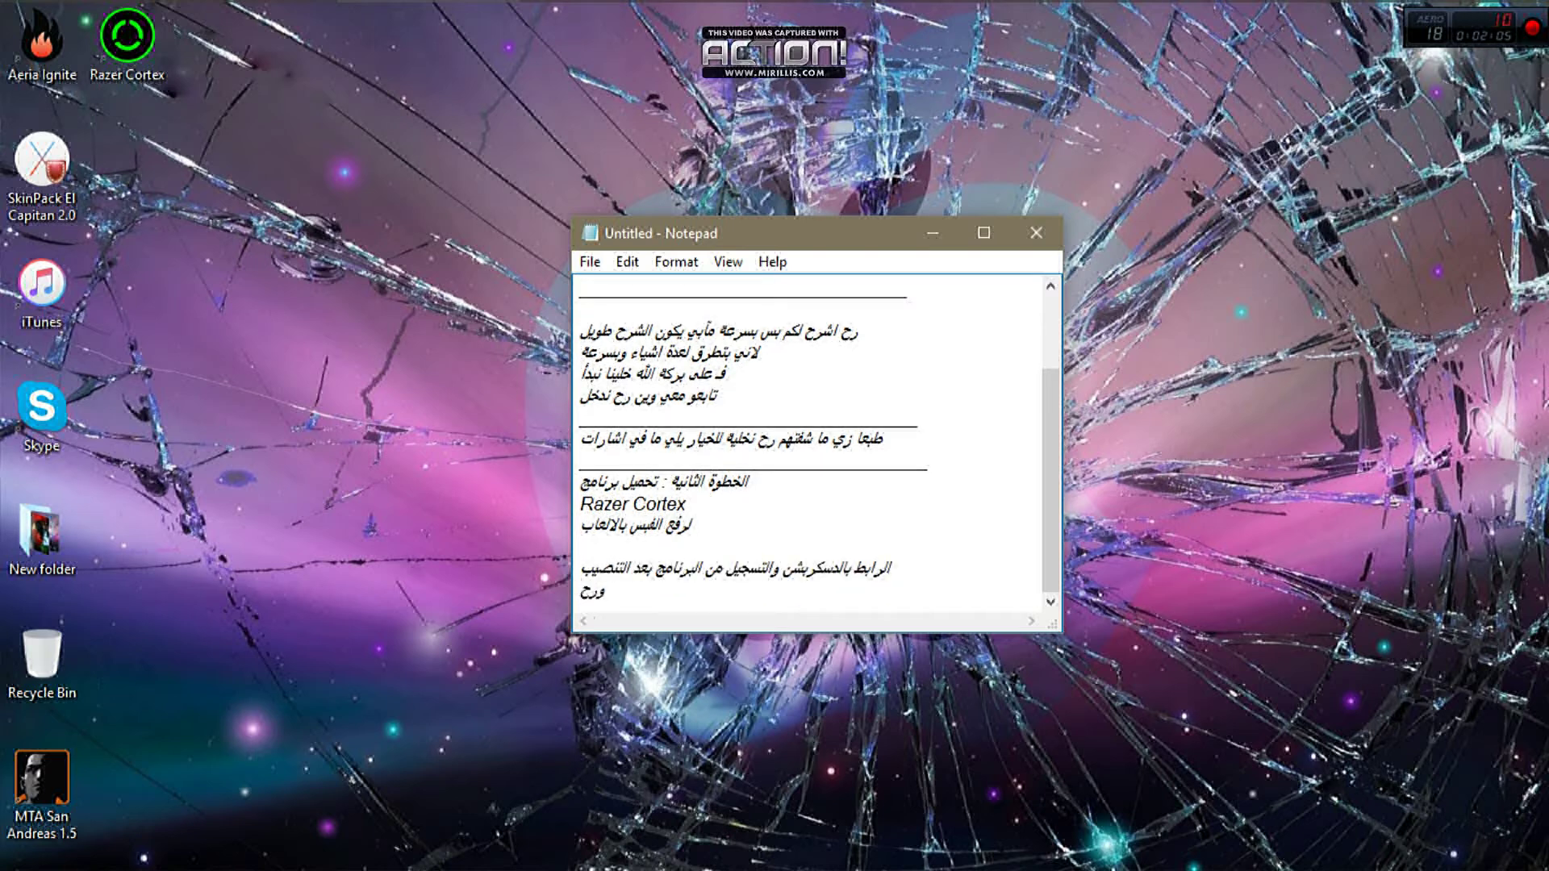
{"action": "type", "text": "ورح تصلك رسالة عا"}
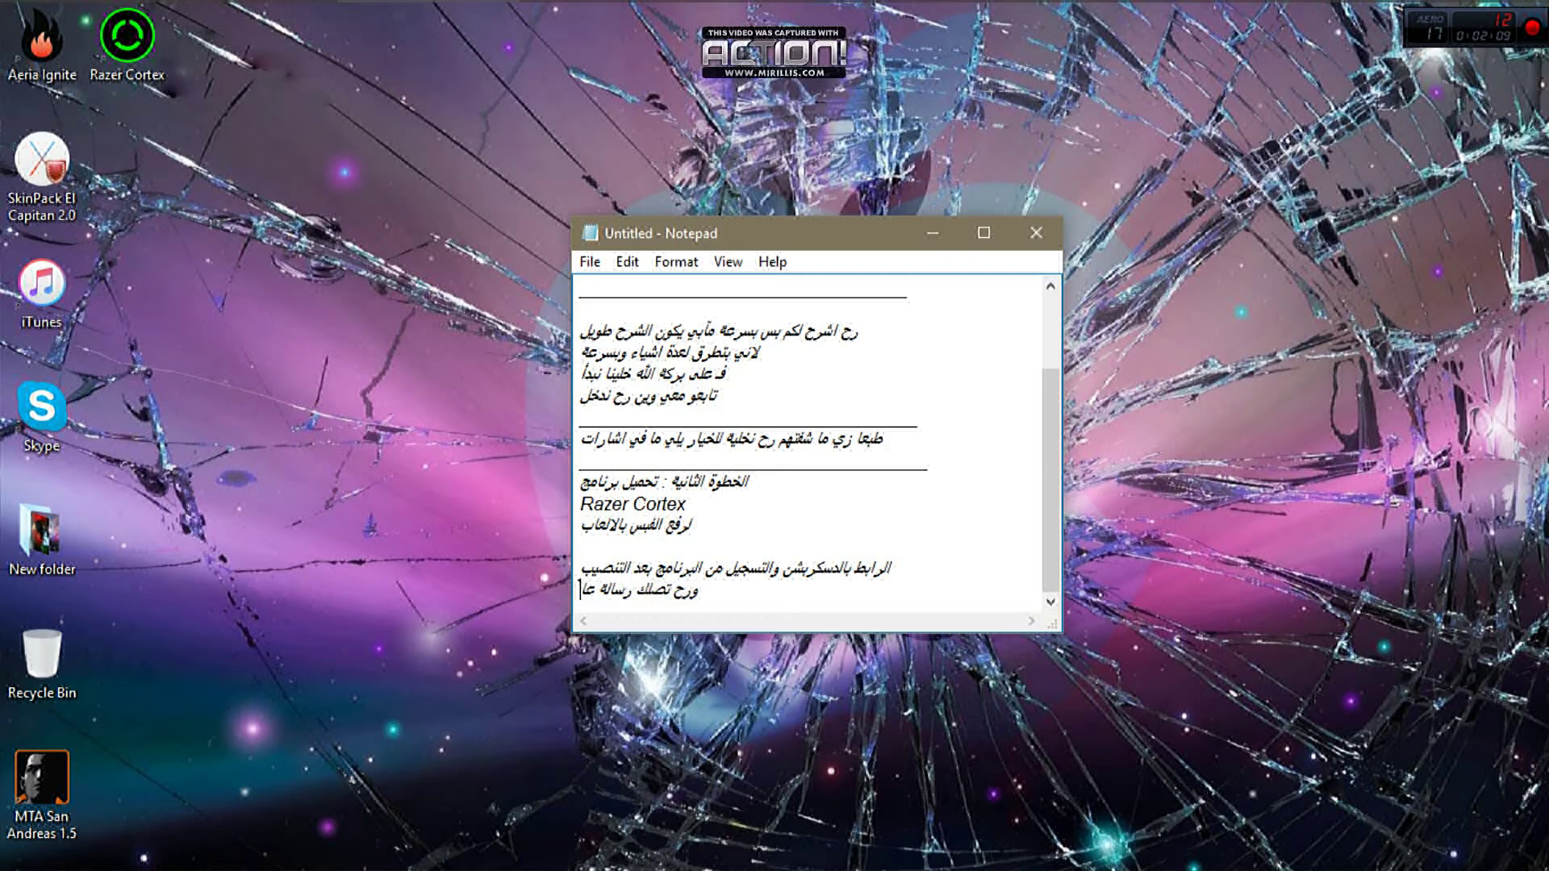
{"action": "type", "text": "لاميل للتفعيل"}
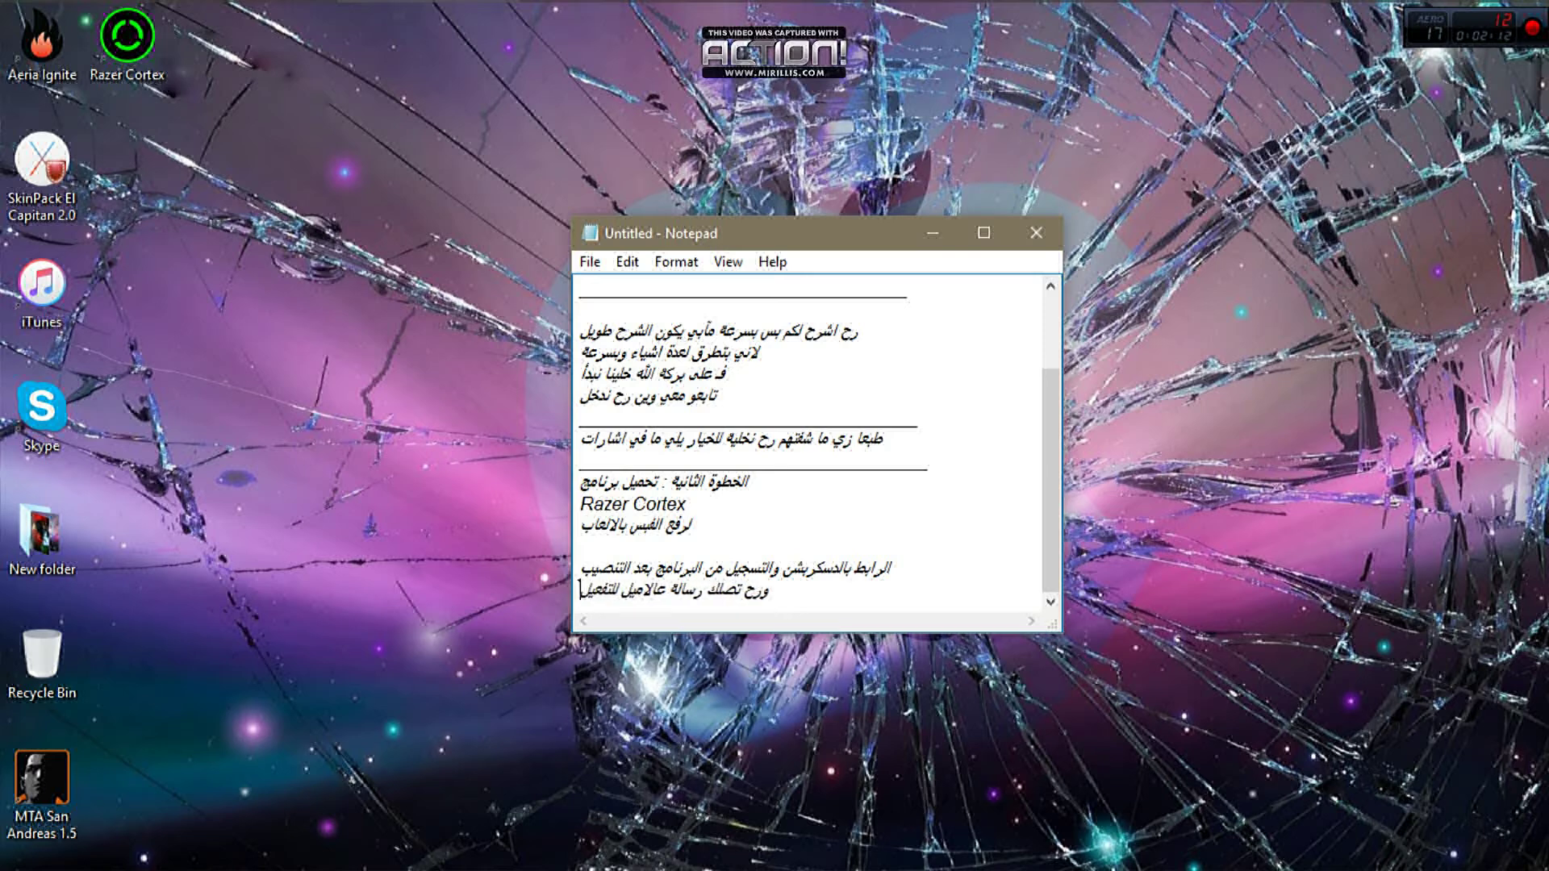
- Write the line "بوريكم البرنامج وكيف تشغل علية اللعبة" beneath the activation line and begin a new line
{"action": "key", "text": "Return"}
{"action": "type", "text": "بو"}
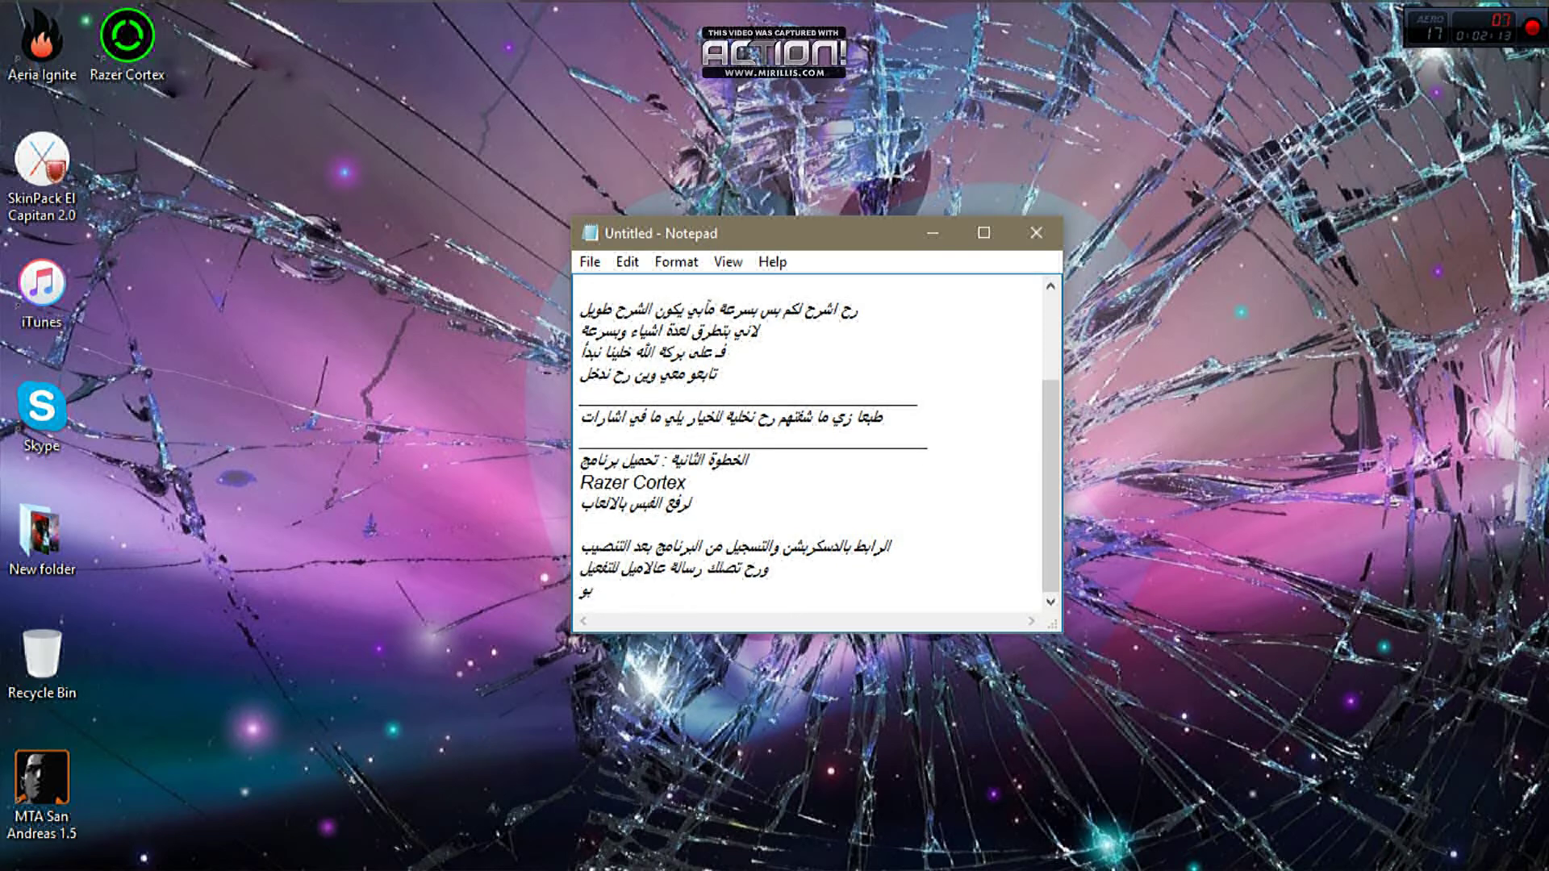
{"action": "type", "text": "ريكم البرنامج وكيف تشغل عليا"}
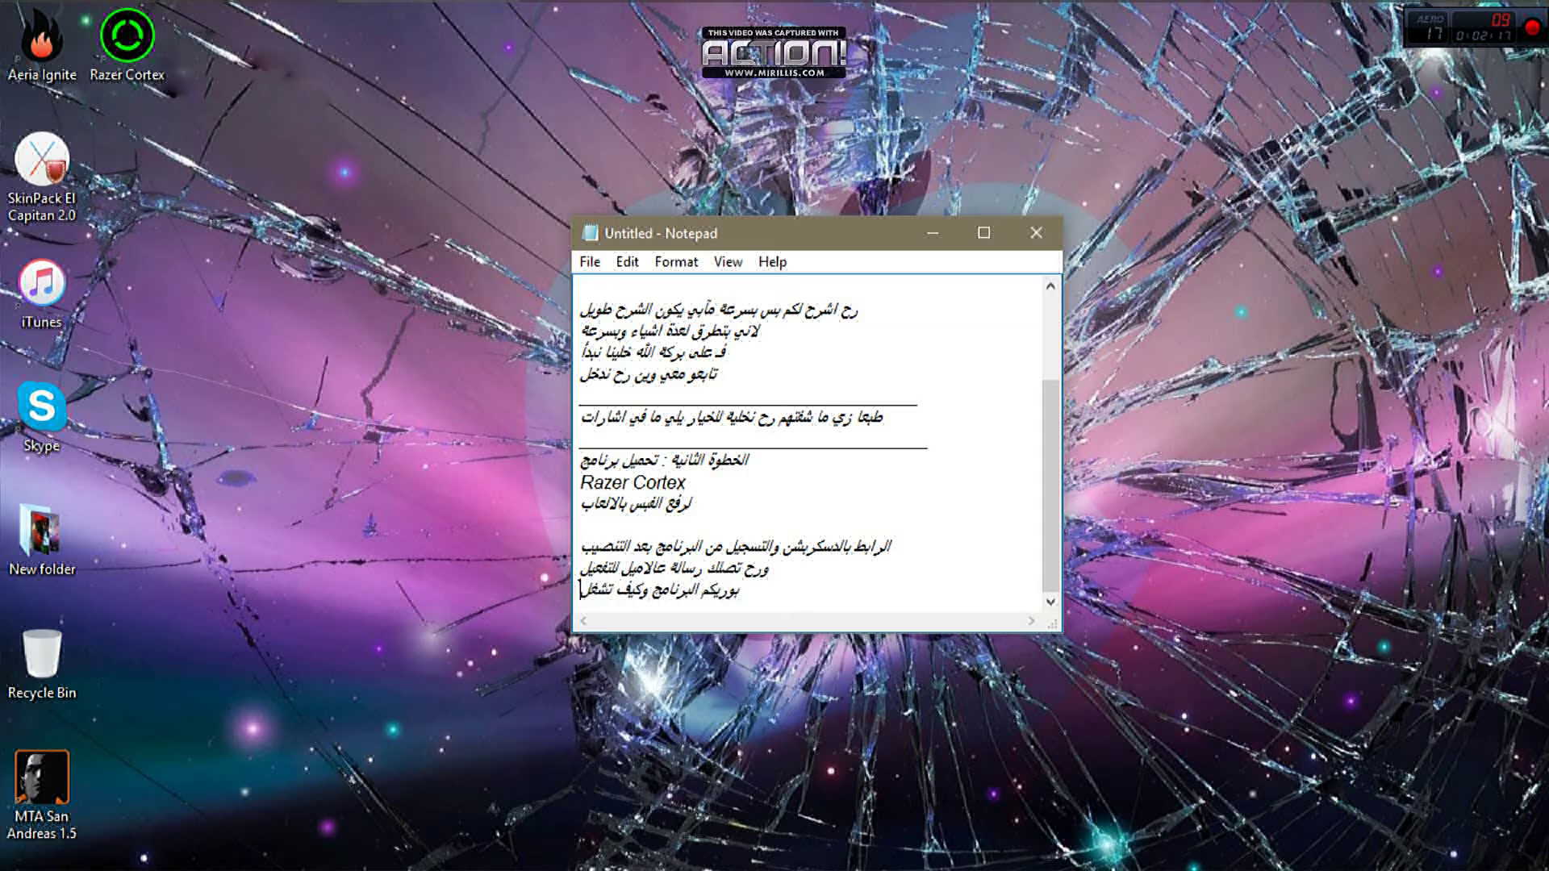
{"action": "key", "text": "BackSpace"}
{"action": "type", "text": "ة اللعبة"}
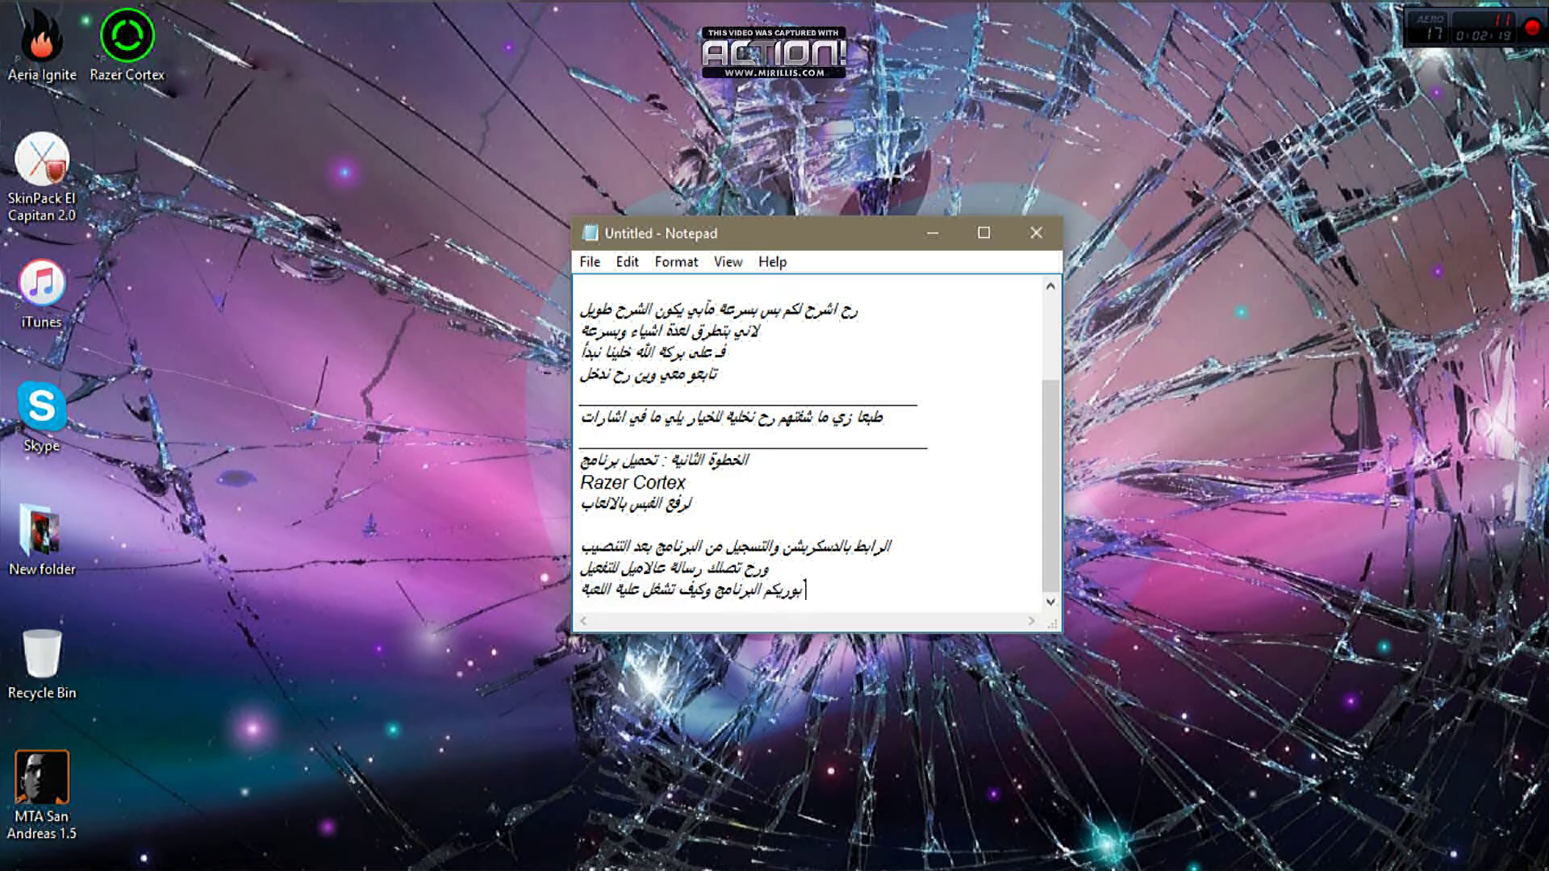
{"action": "key", "text": "Return"}
- Minimize the note and open Razer Cortex from the desktop
{"action": "left_click", "coordinate": [932, 233]}
{"action": "right_click", "coordinate": [142, 35]}
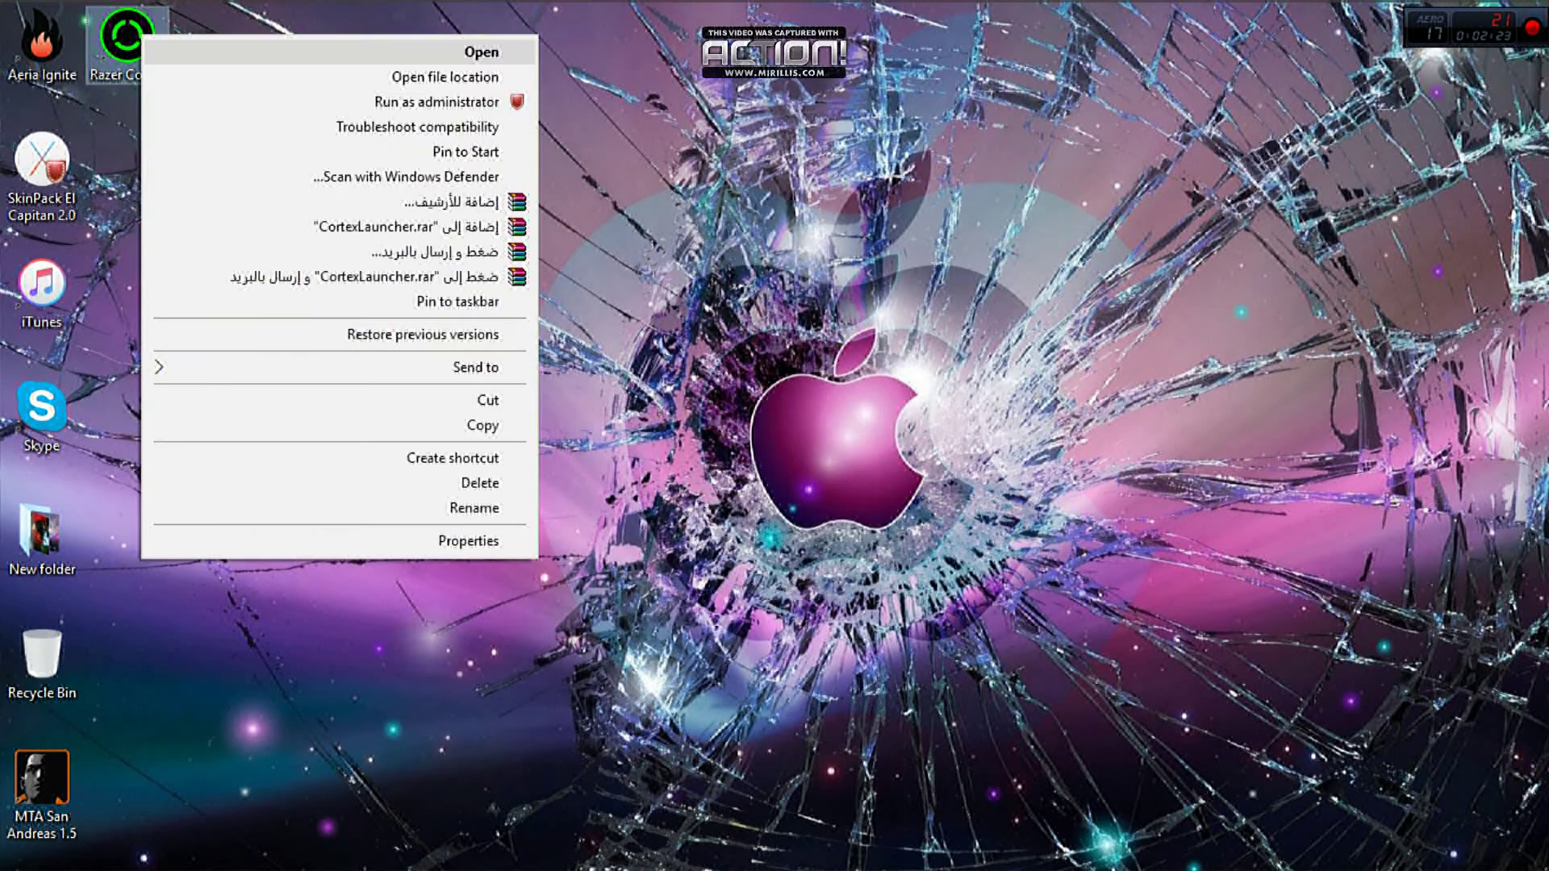
{"action": "left_click", "coordinate": [476, 51]}
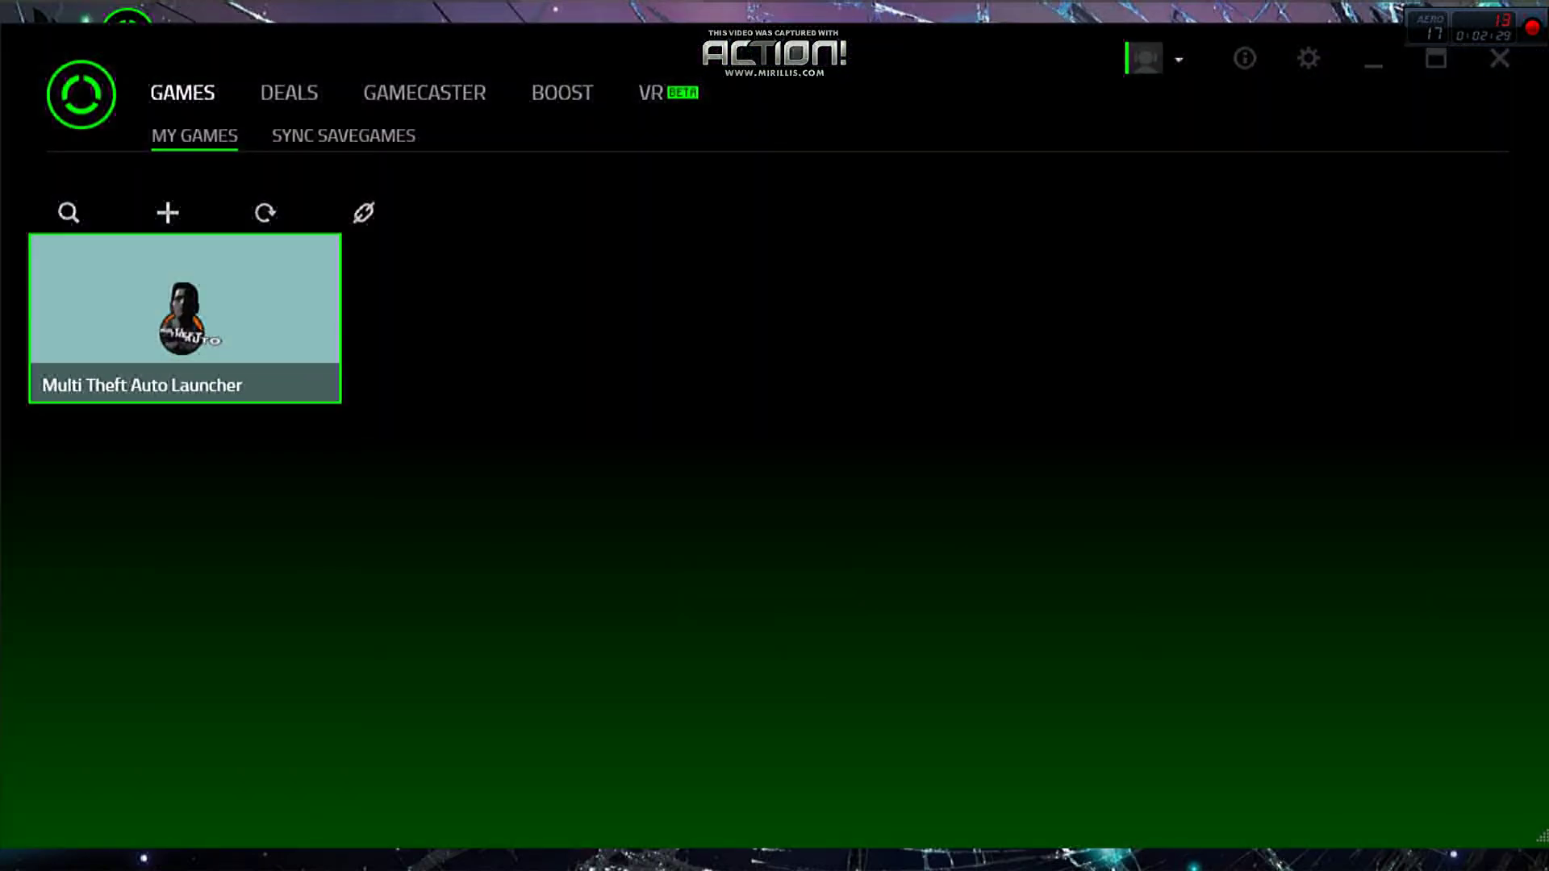
- Switch back to the Notepad note and add the line "تروح لعلامة +"
{"action": "key", "text": "alt+Tab"}
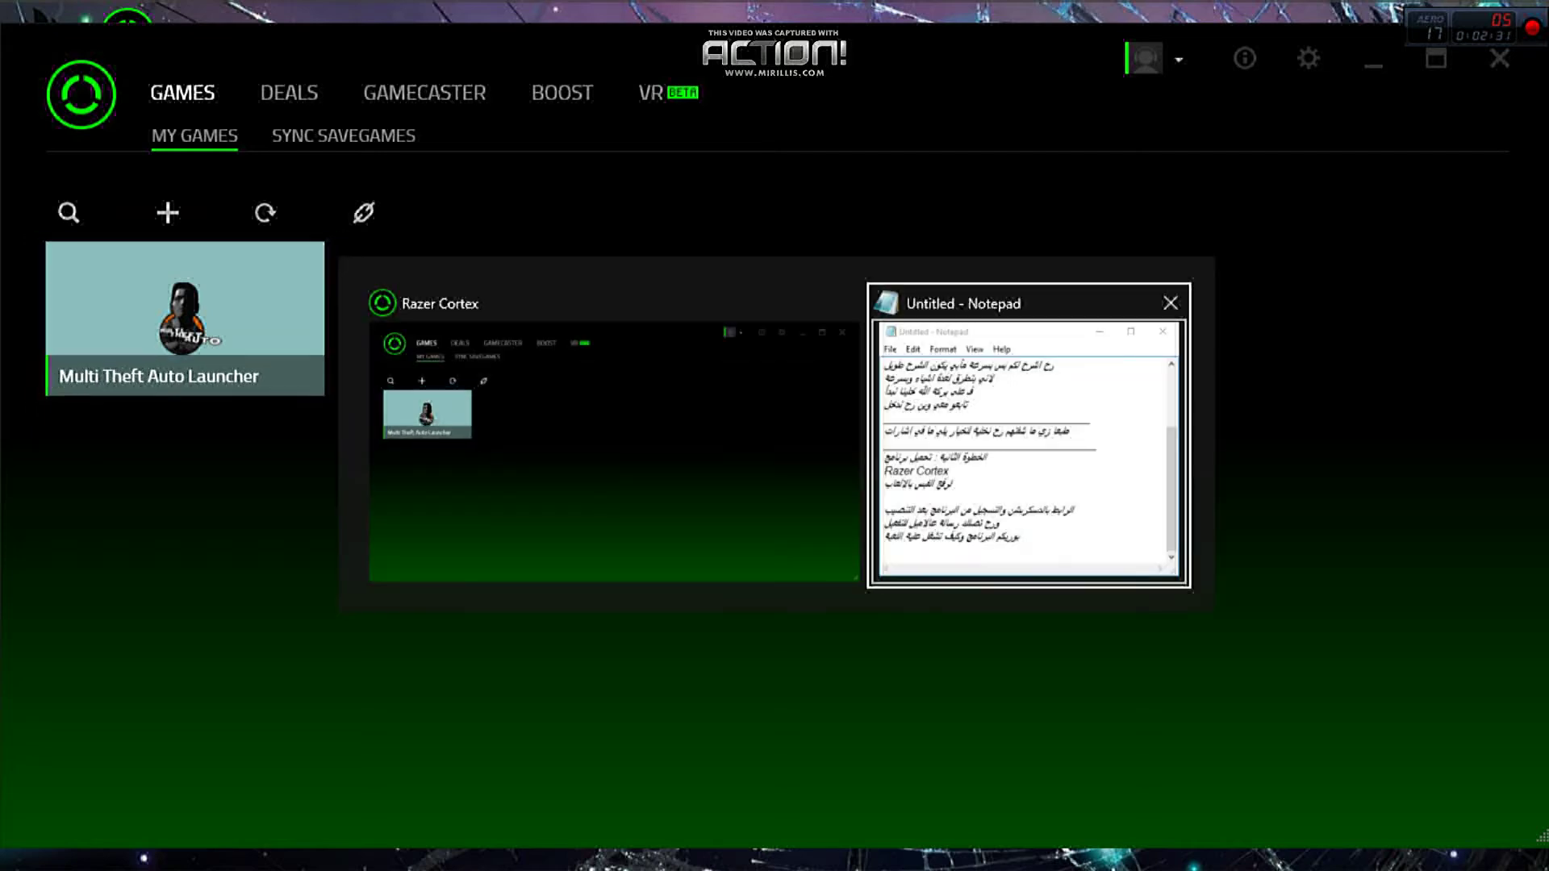
{"action": "type", "text": "تروح لعلامة"}
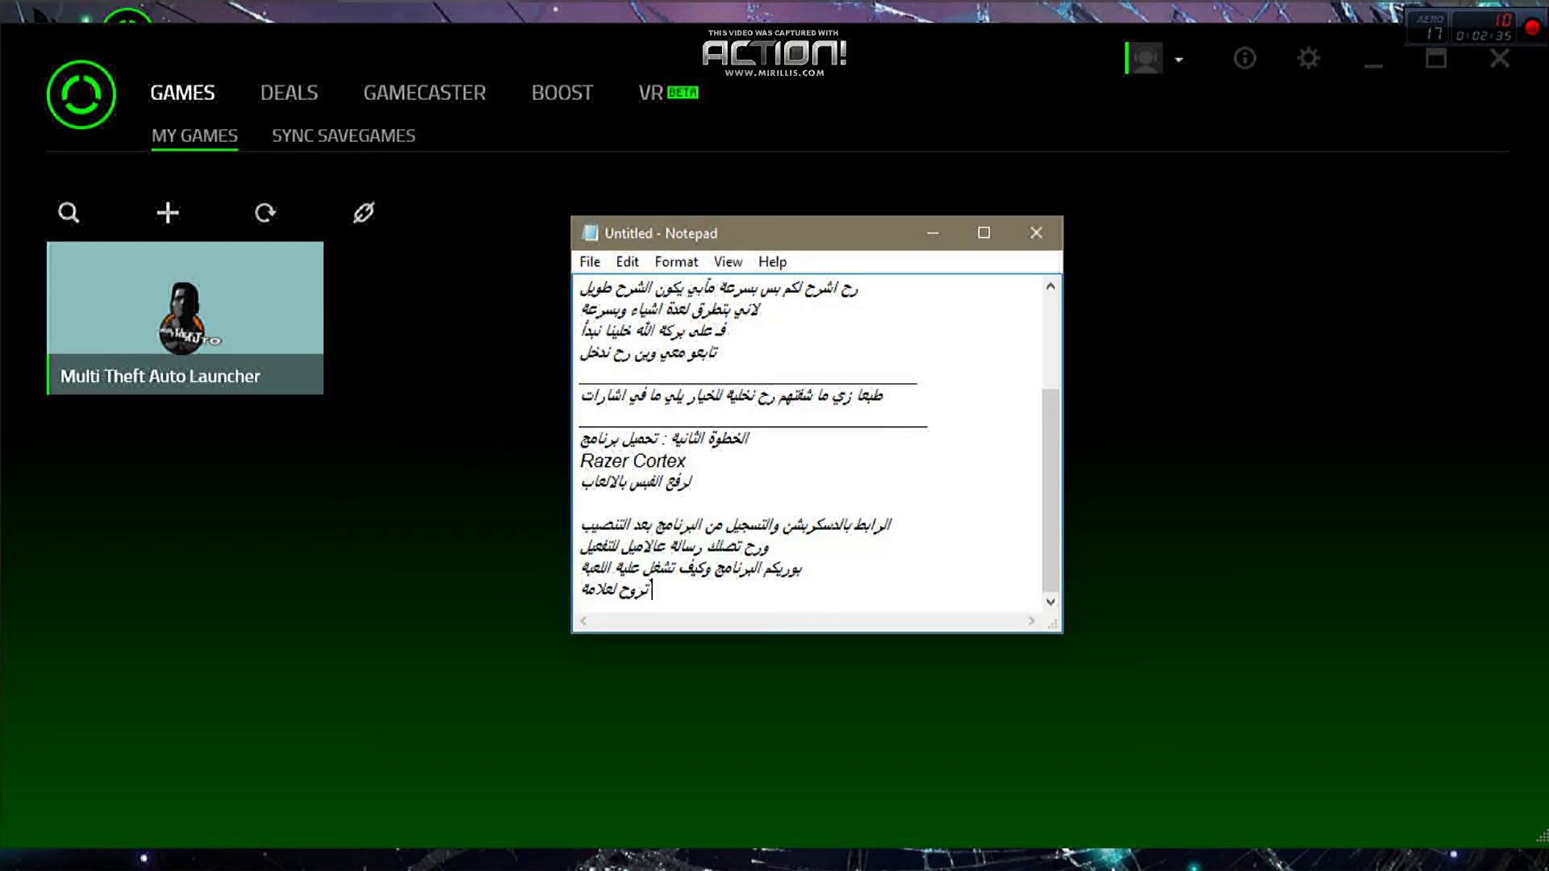
{"action": "type", "text": " +"}
{"action": "key", "text": "Return"}
{"action": "type", "text": "س"}
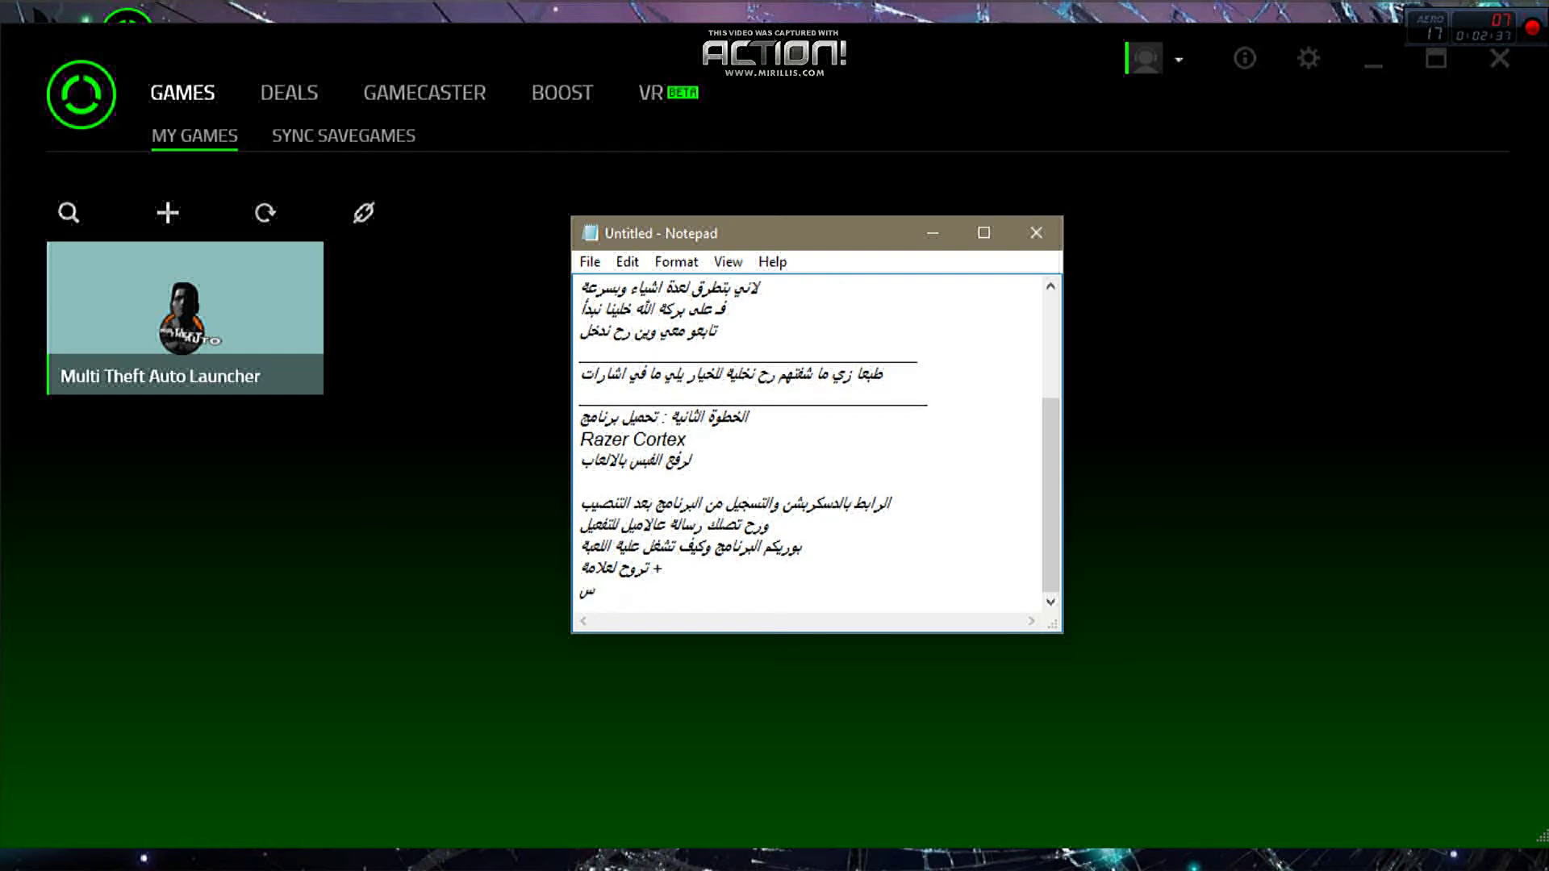
- In Razer Cortex, start adding a game and choose Multi Theft Auto from the MTA San Andreas 1.5 folder
{"action": "key", "text": "alt+Tab"}
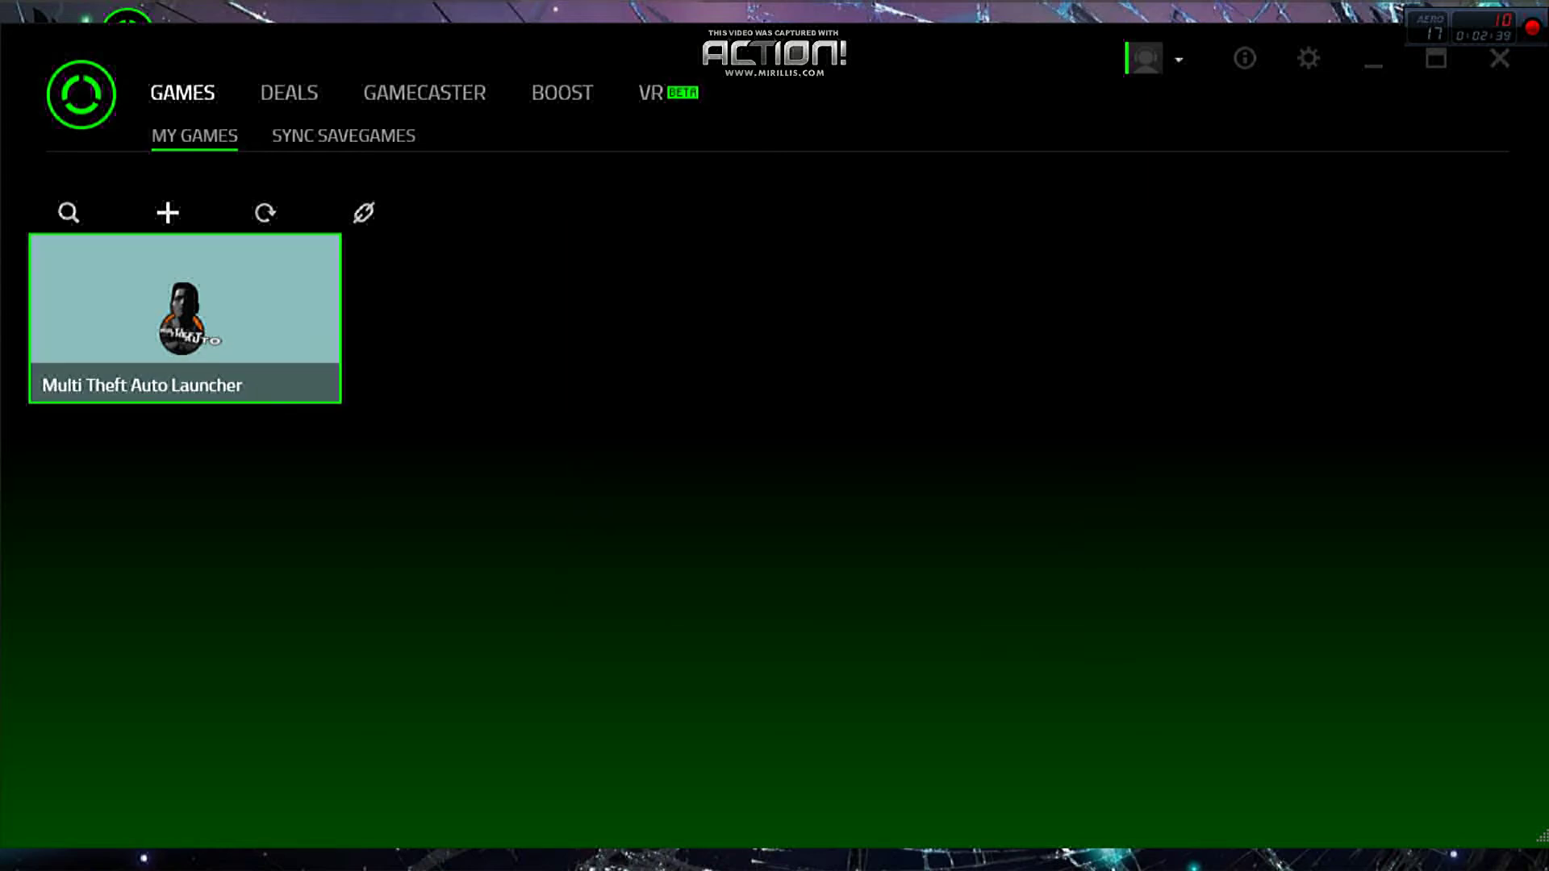
{"action": "left_click", "coordinate": [167, 212]}
{"action": "left_click", "coordinate": [998, 305]}
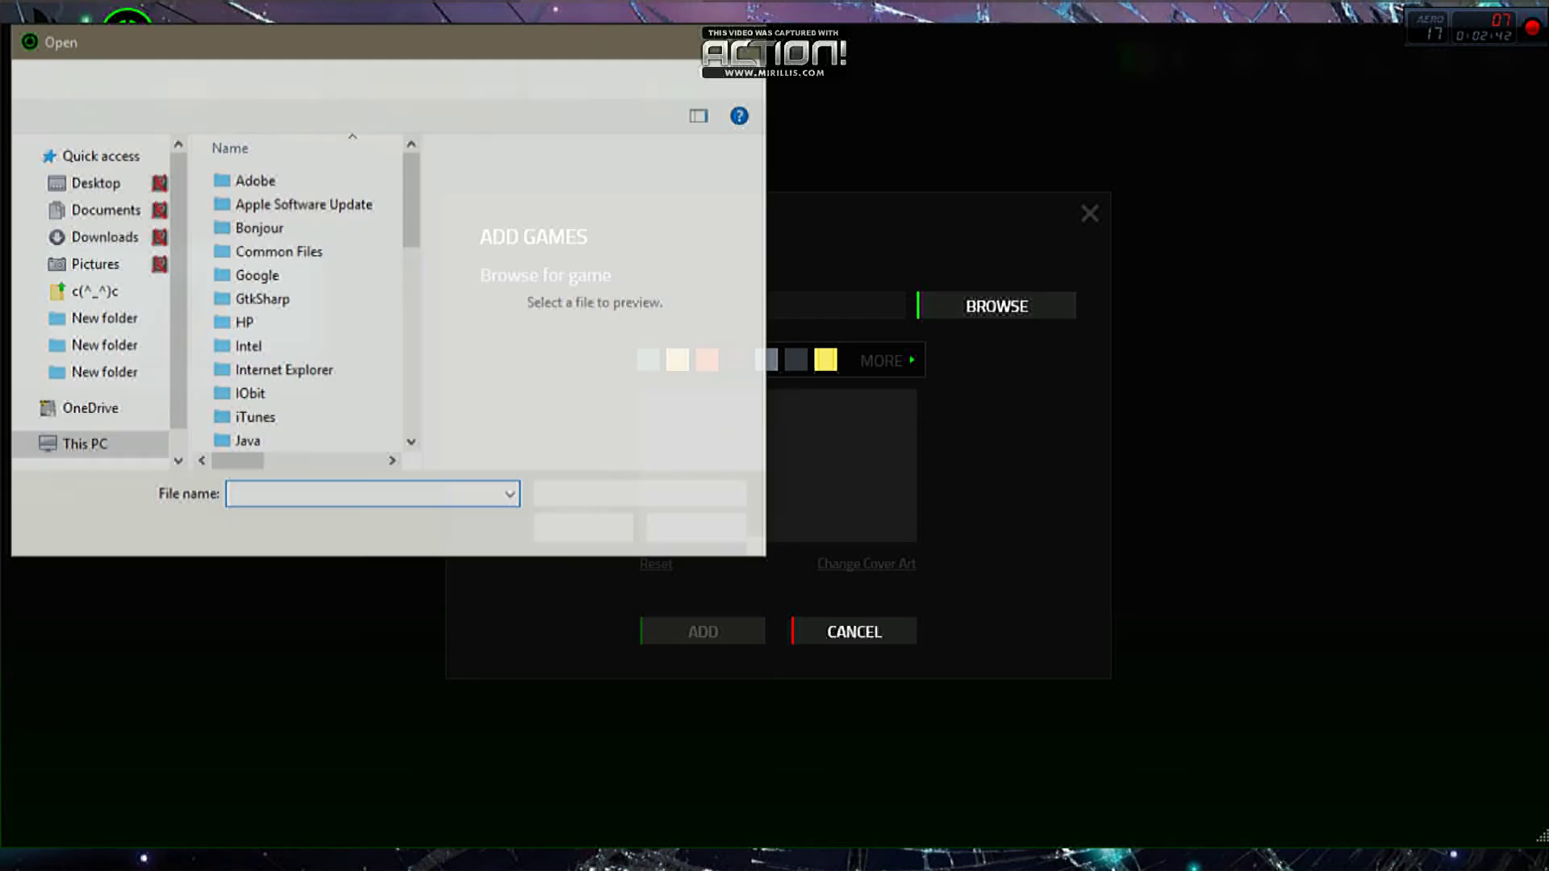
{"action": "scroll", "coordinate": [306, 307], "scroll_direction": "down", "scroll_amount": 4}
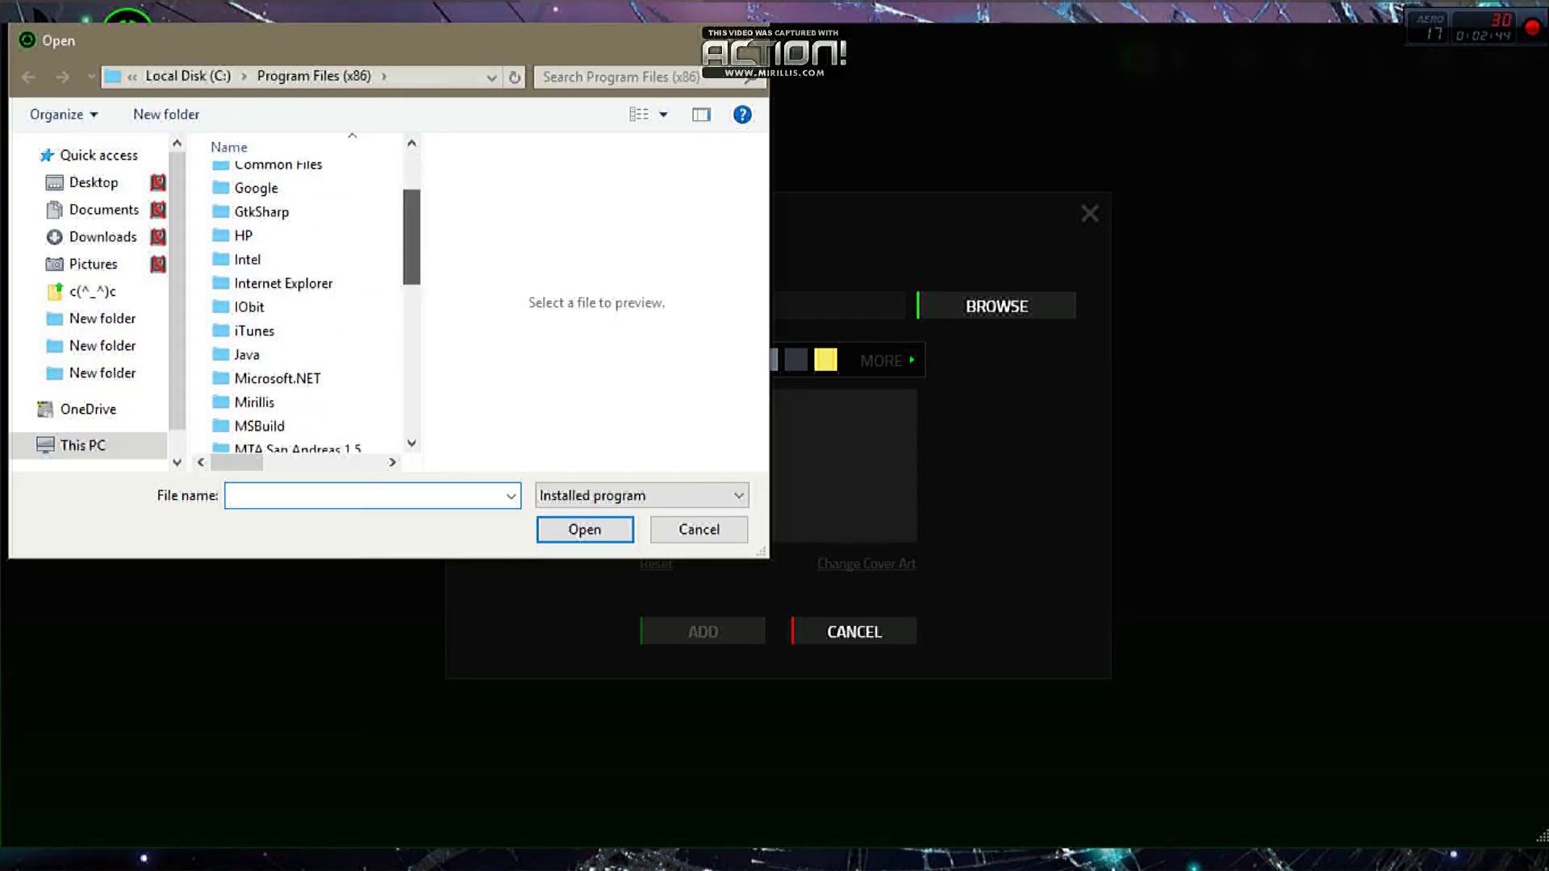
{"action": "scroll", "coordinate": [283, 274], "scroll_direction": "up", "scroll_amount": 1}
{"action": "double_click", "coordinate": [282, 281]}
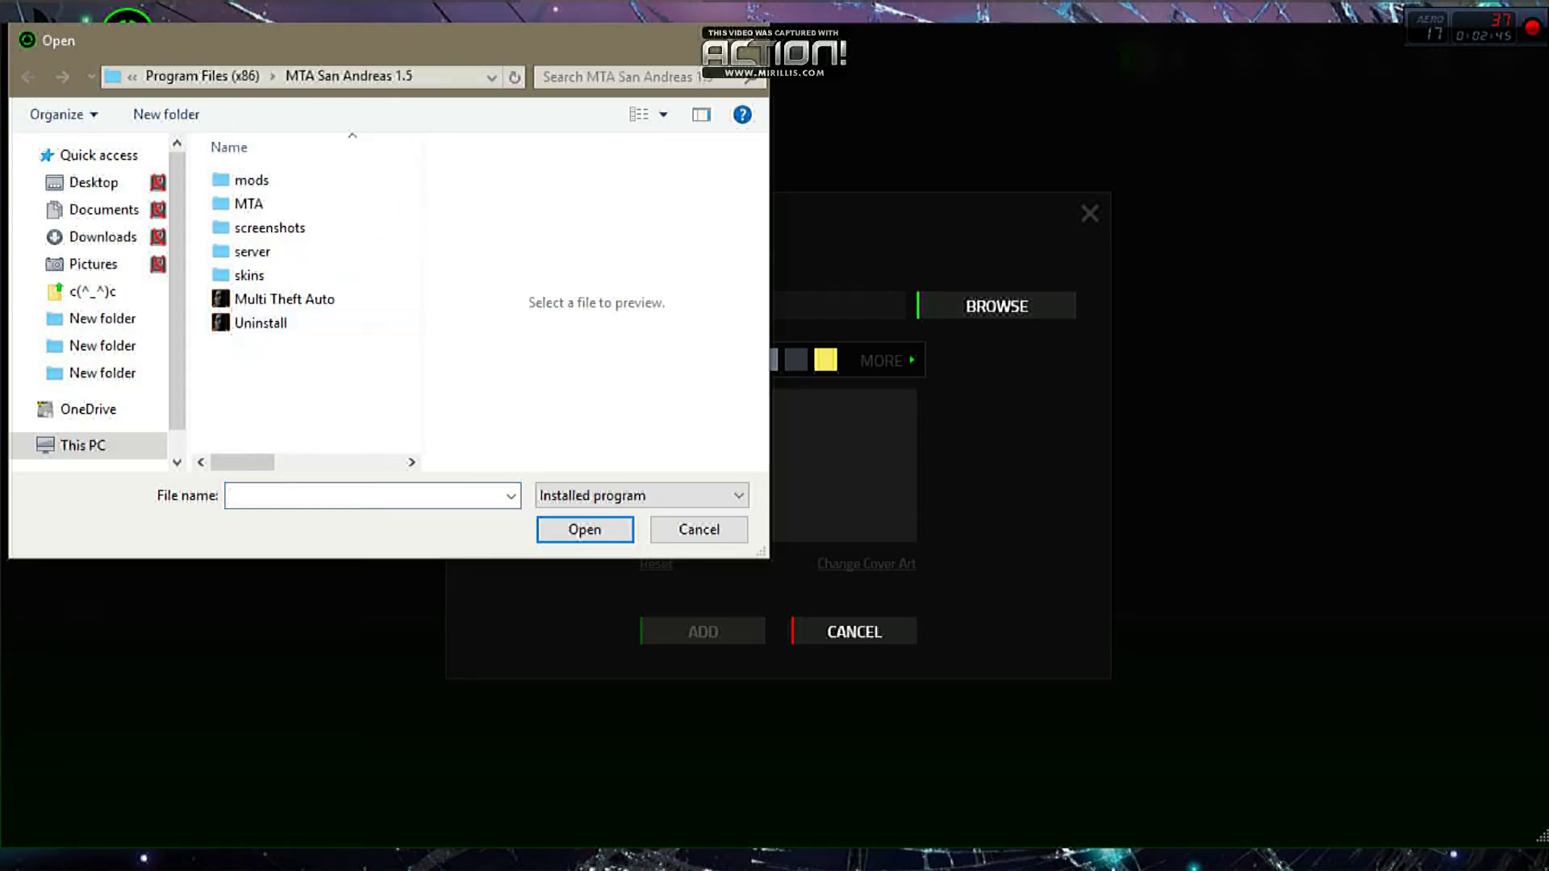
{"action": "left_click", "coordinate": [284, 299]}
{"action": "left_click", "coordinate": [585, 529]}
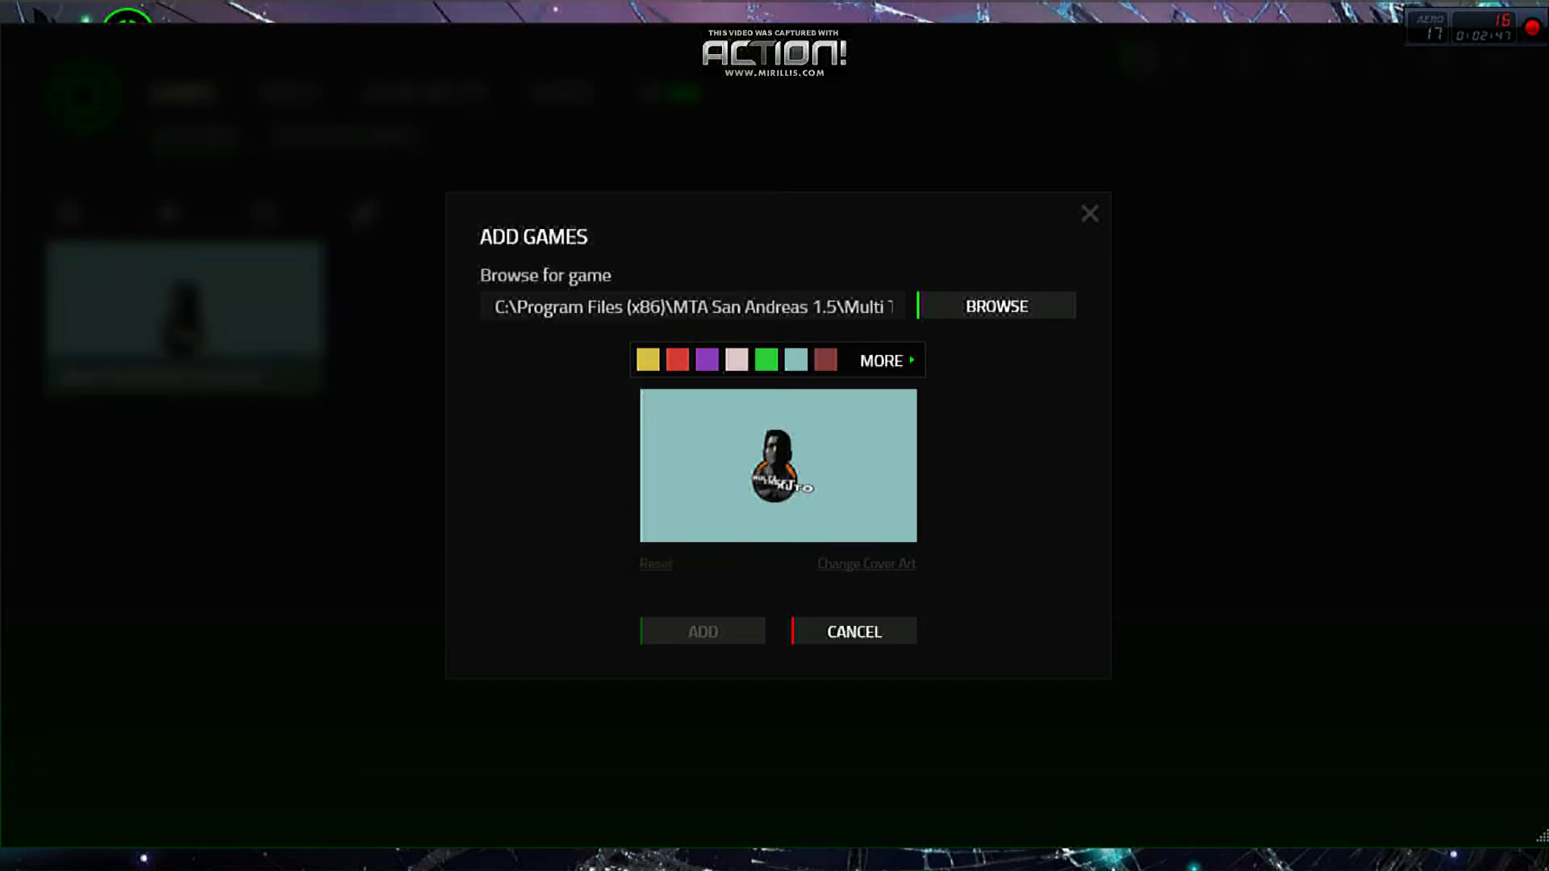
- Try the green and yellow cover backgrounds for the game, and cancel adding it
{"action": "left_click", "coordinate": [766, 360]}
{"action": "left_click", "coordinate": [648, 360]}
{"action": "left_click", "coordinate": [854, 631]}
- Return to the Notepad note and write the line "بهذي الطريقة .. تختار ملف اللعبة ثم تختار اللعبة"
{"action": "key", "text": "alt+Tab"}
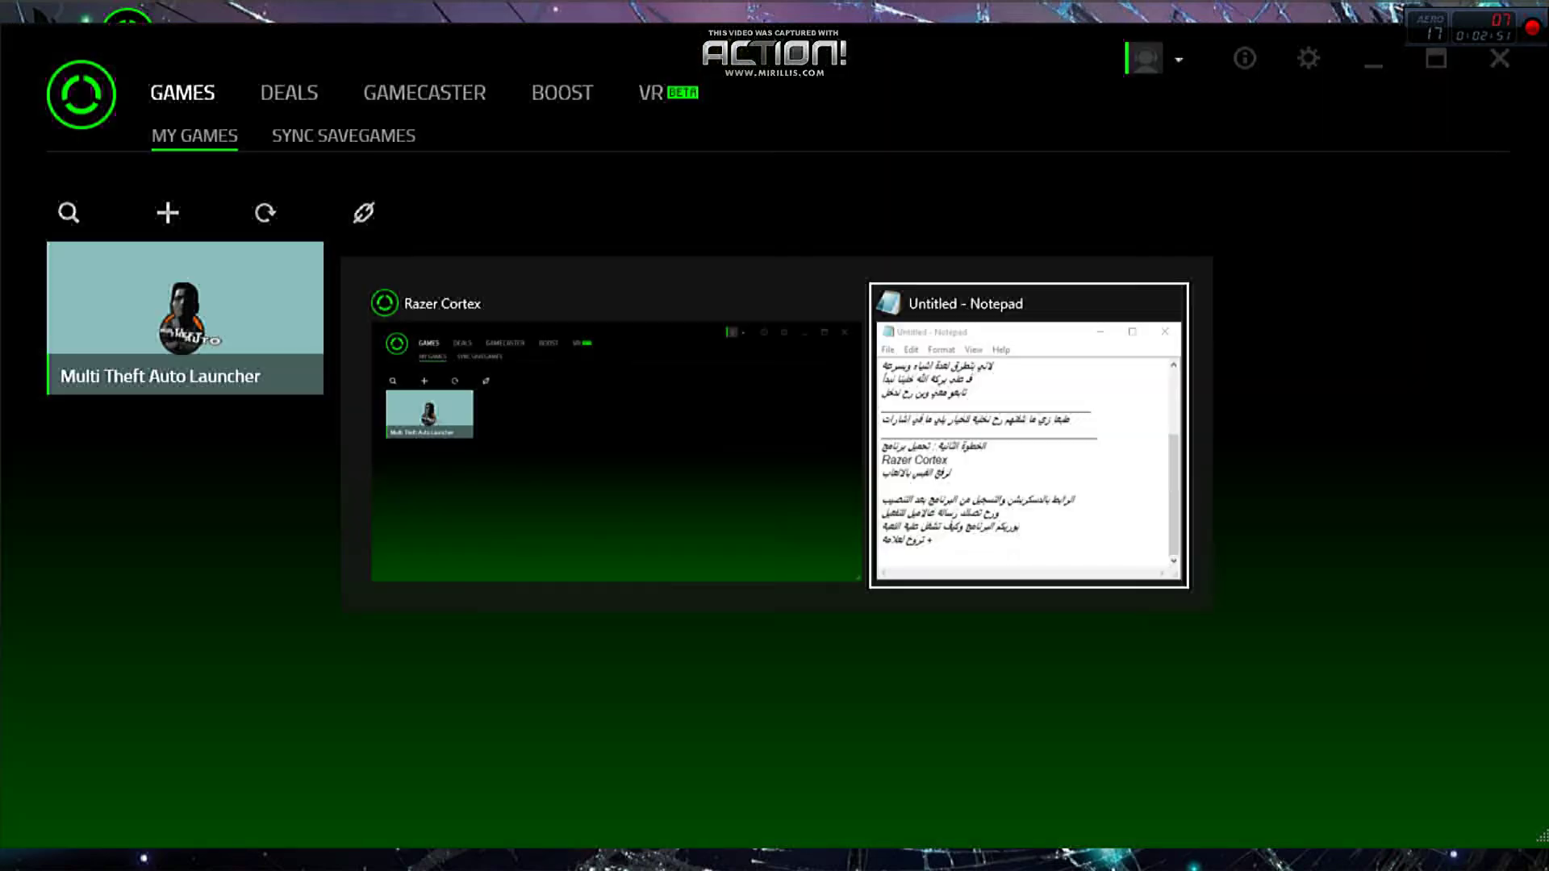
{"action": "type", "text": "بهذي الطريقة"}
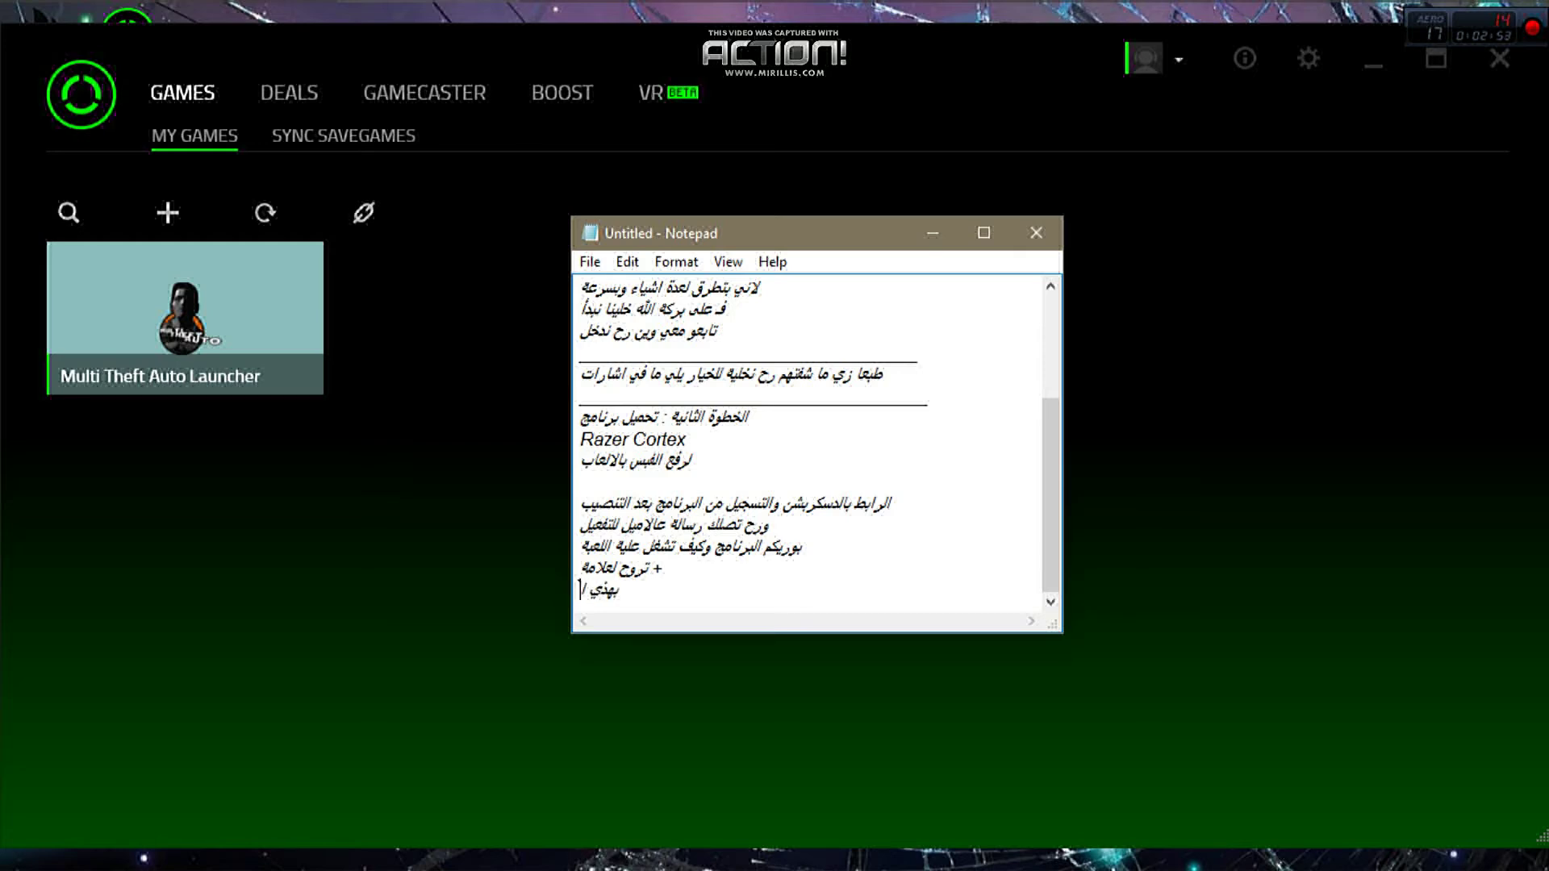
{"action": "type", "text": " .. تختار ملف اللعبة"}
{"action": "left_click", "coordinate": [772, 589]}
{"action": "type", "text": "ثم"}
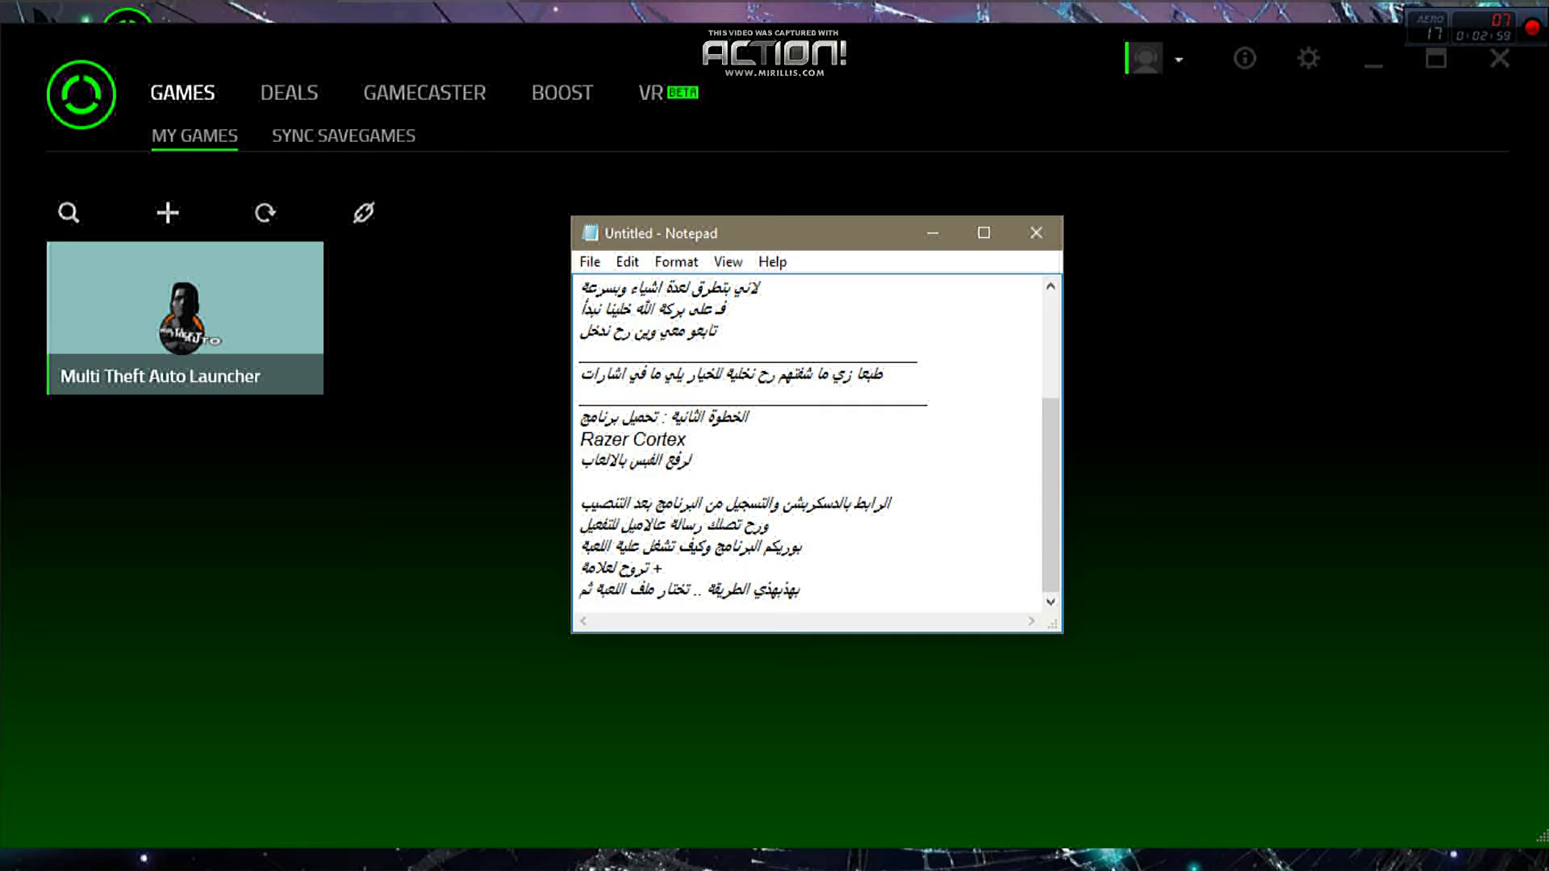
{"action": "type", "text": " تختار اللعبة"}
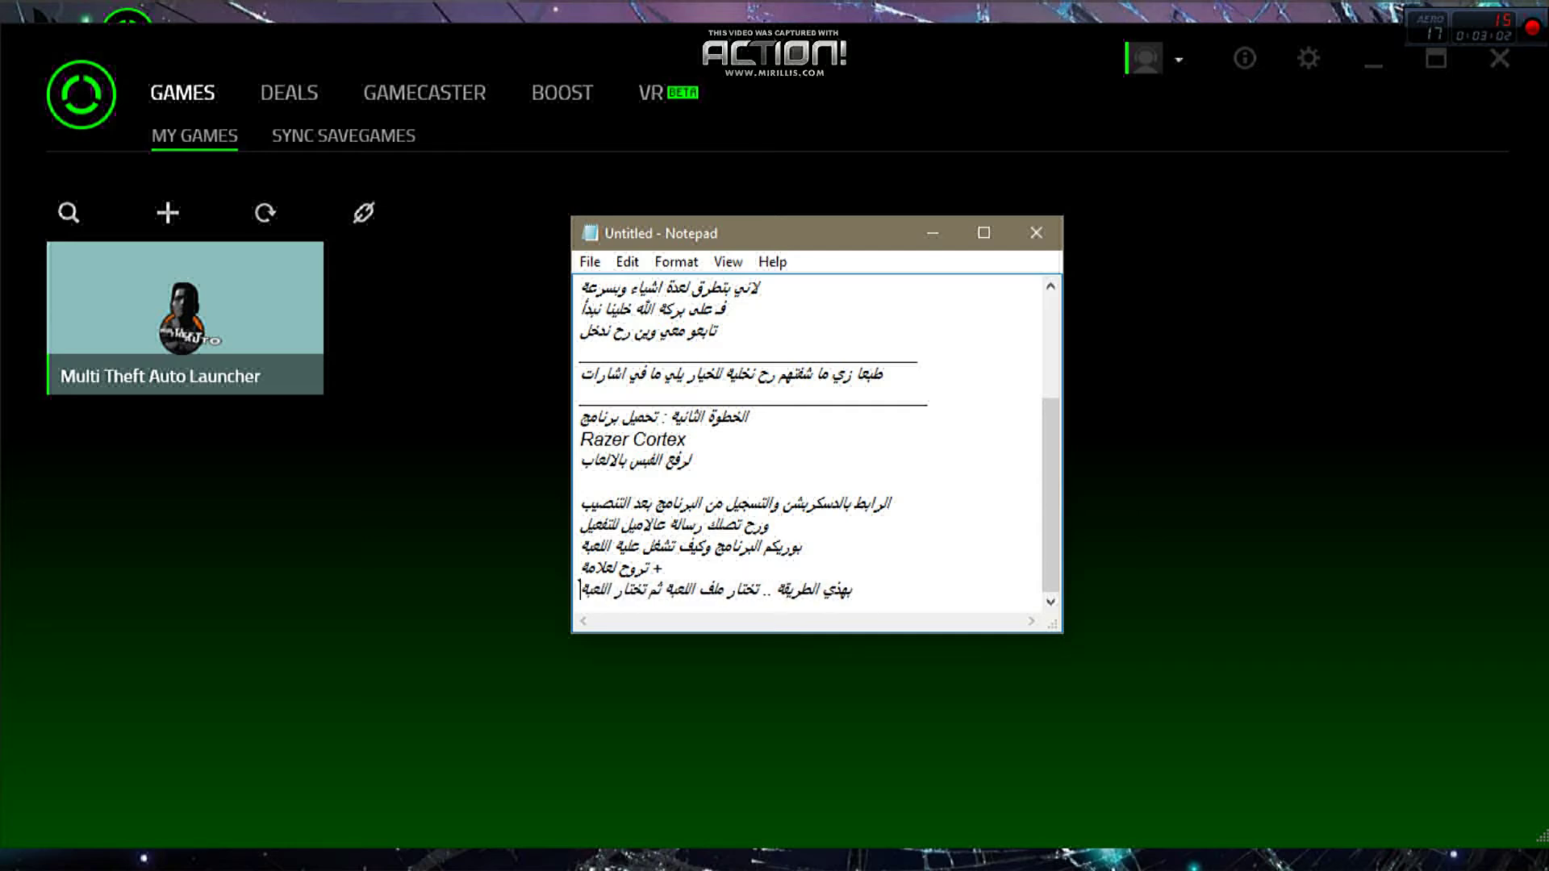
{"action": "key", "text": "Return"}
{"action": "type", "text": "بهذي الطريقة .. تختار ملف اللعبة ثم تختار اللعبة"}
{"action": "key", "text": "Return"}
- Add the line "طبعا طرق سهلة ولجميع الالعاب" to the note
{"action": "type", "text": "ي"}
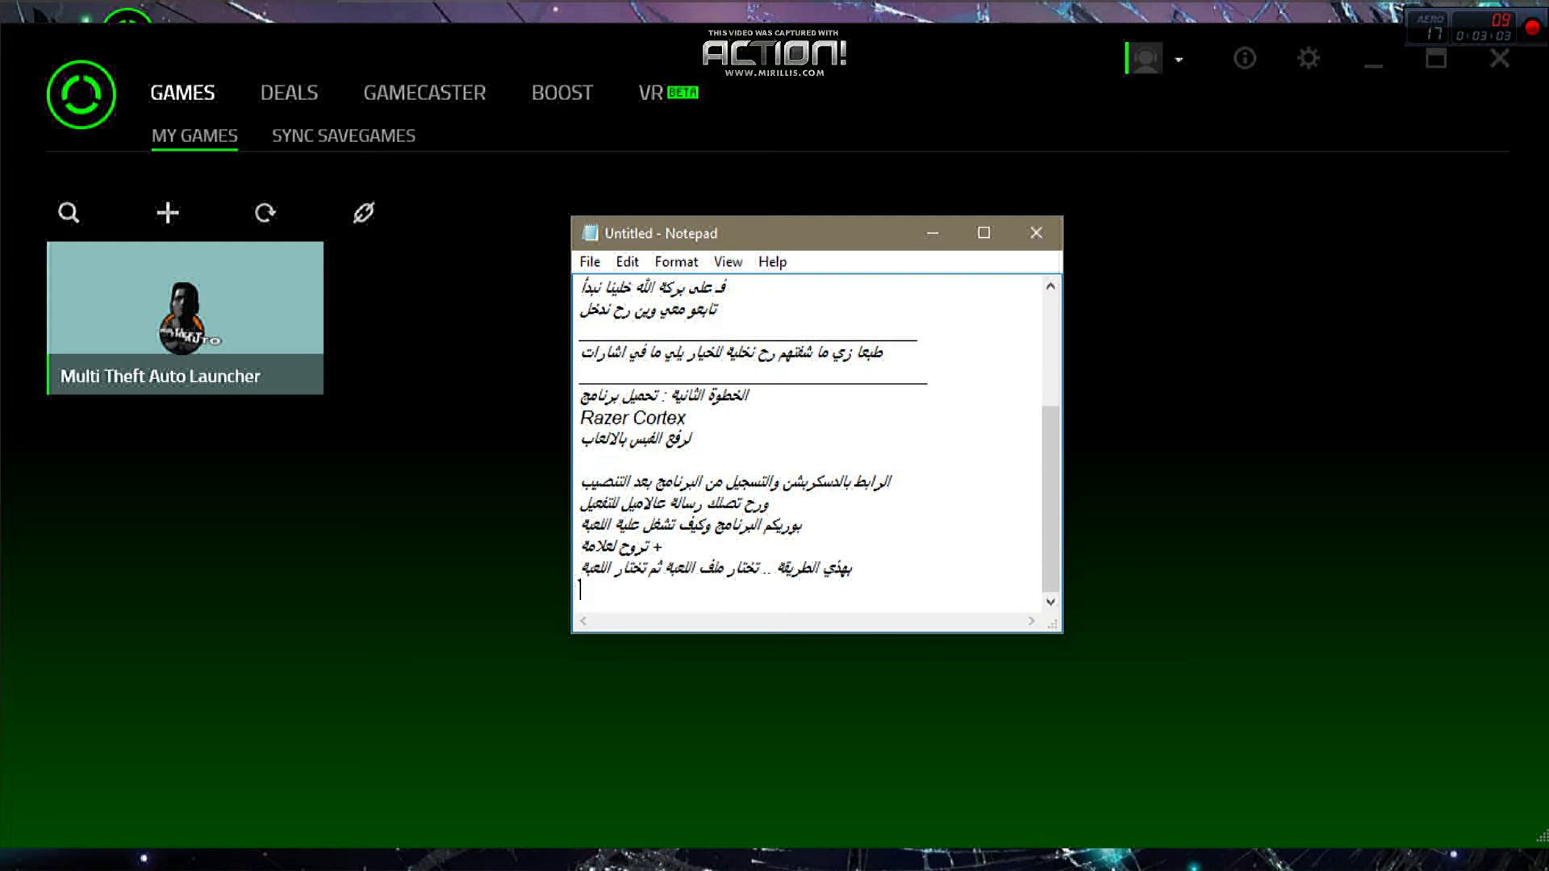
{"action": "type", "text": "بعا طرق سعلة"}
{"action": "key", "text": "BackSpace"}
{"action": "key", "text": "BackSpace"}
{"action": "key", "text": "BackSpace"}
{"action": "type", "text": "ولجميع"}
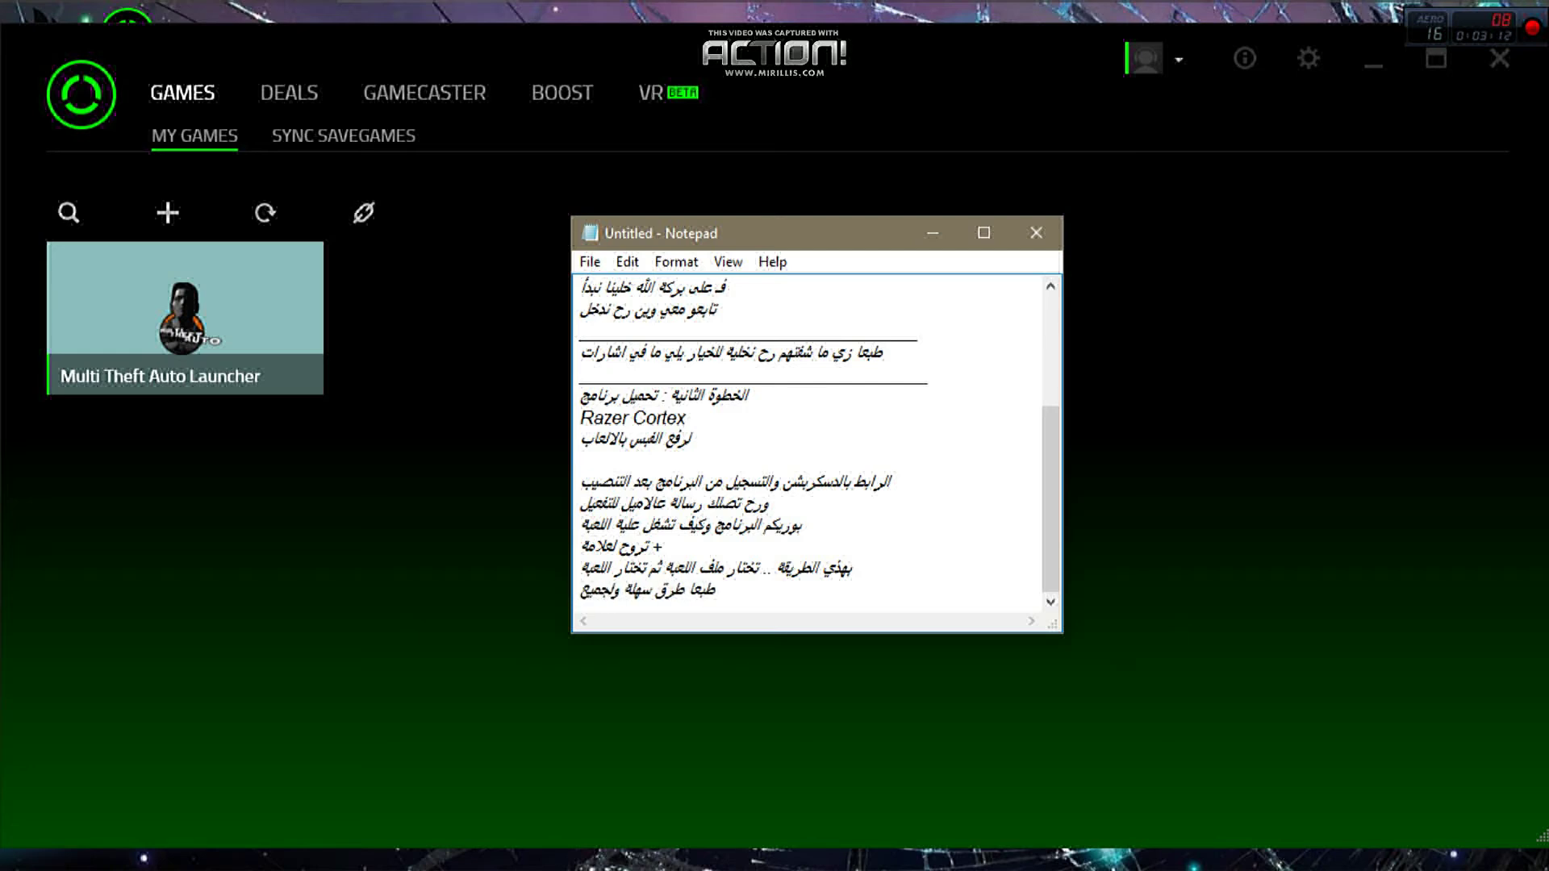
{"action": "type", "text": " الالعاب"}
- Leave two blank lines and write "الحين هذي الطريقة الثالثة للعبة" in the note
{"action": "key", "text": "Return"}
{"action": "key", "text": "Return"}
{"action": "key", "text": "Return"}
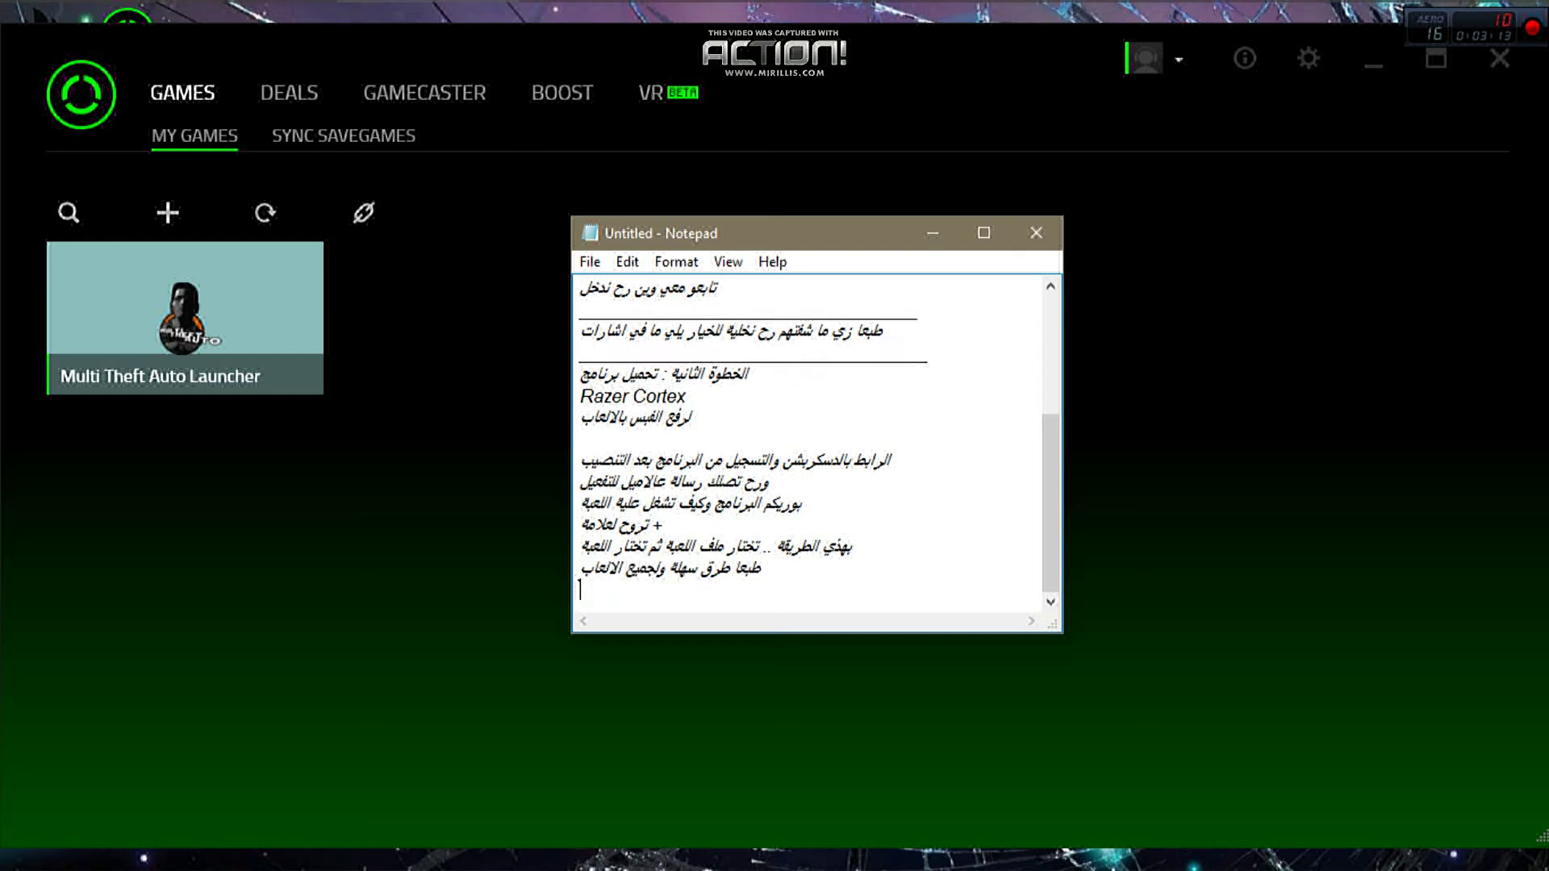
{"action": "type", "text": "الحب"}
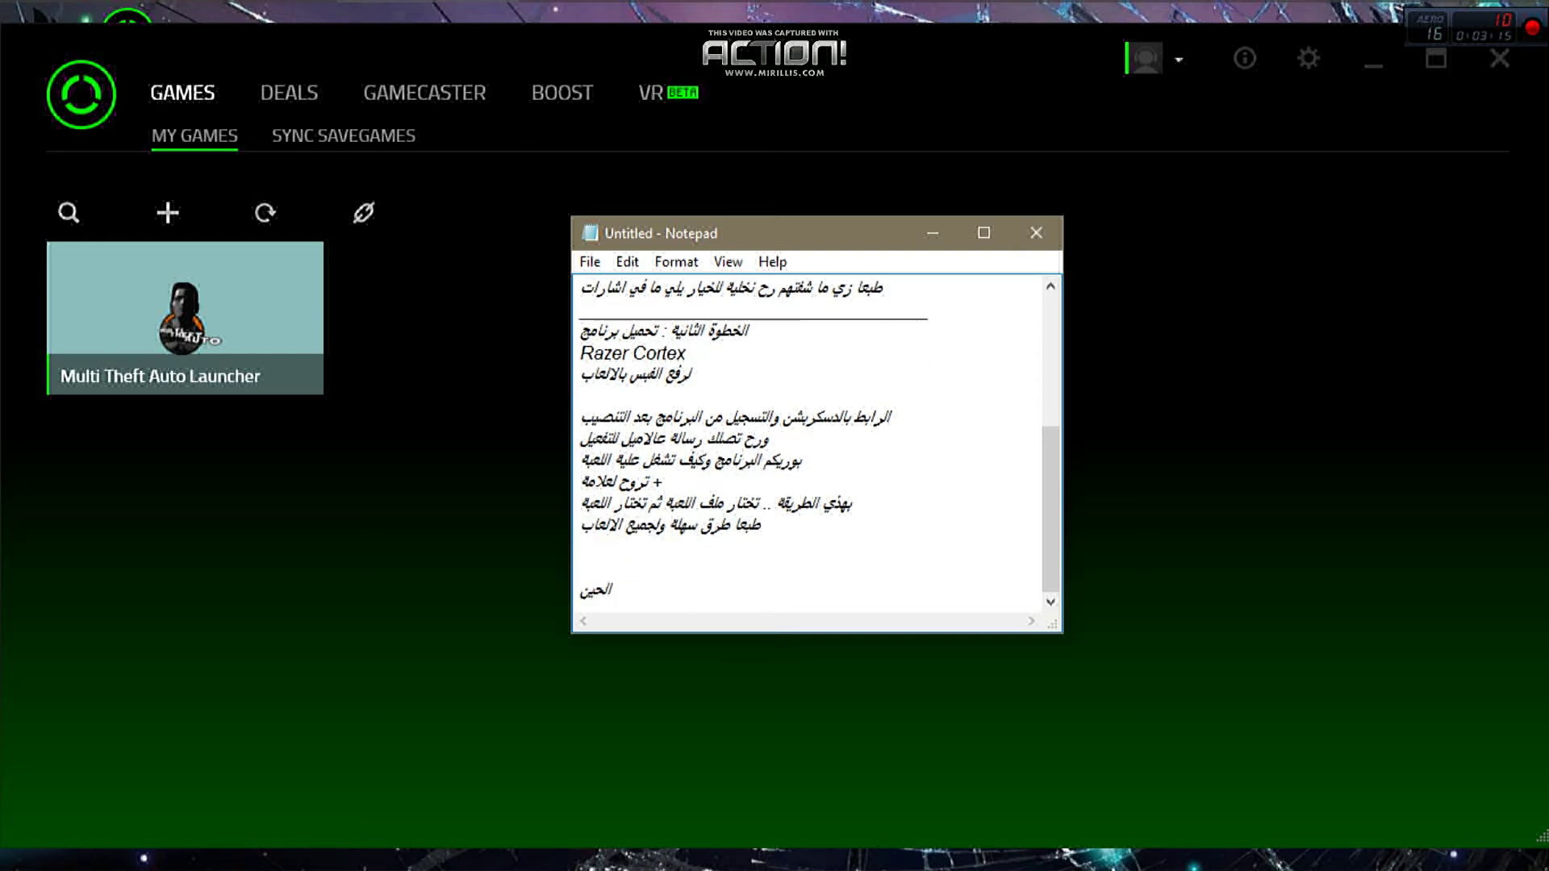
{"action": "type", "text": "ن هذي الطريقة الثالثة"}
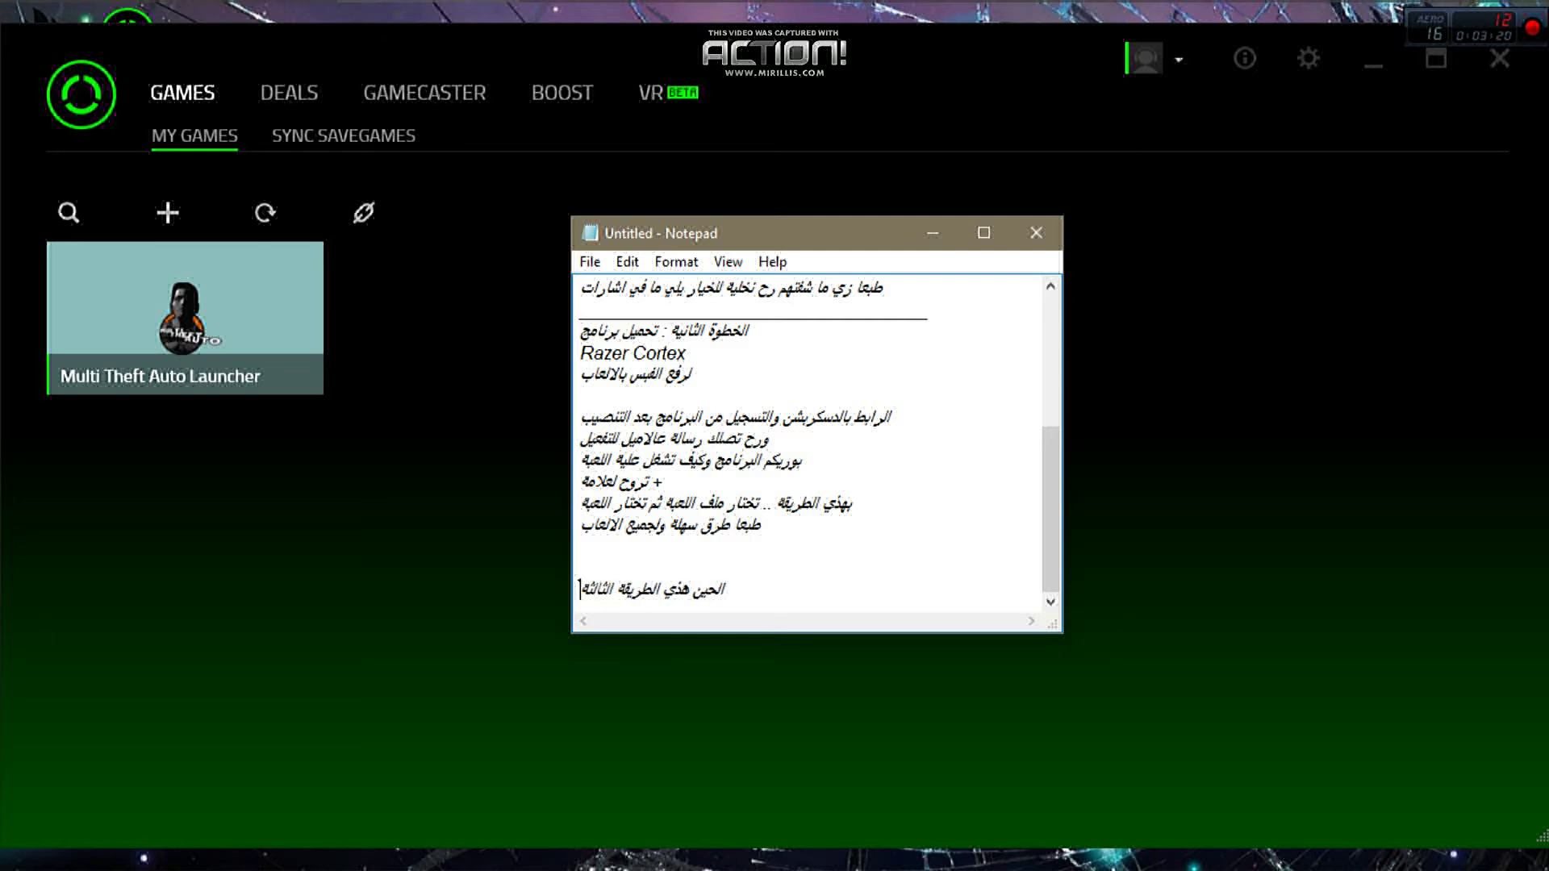
{"action": "type", "text": " ب"}
{"action": "type", "text": "للعبة"}
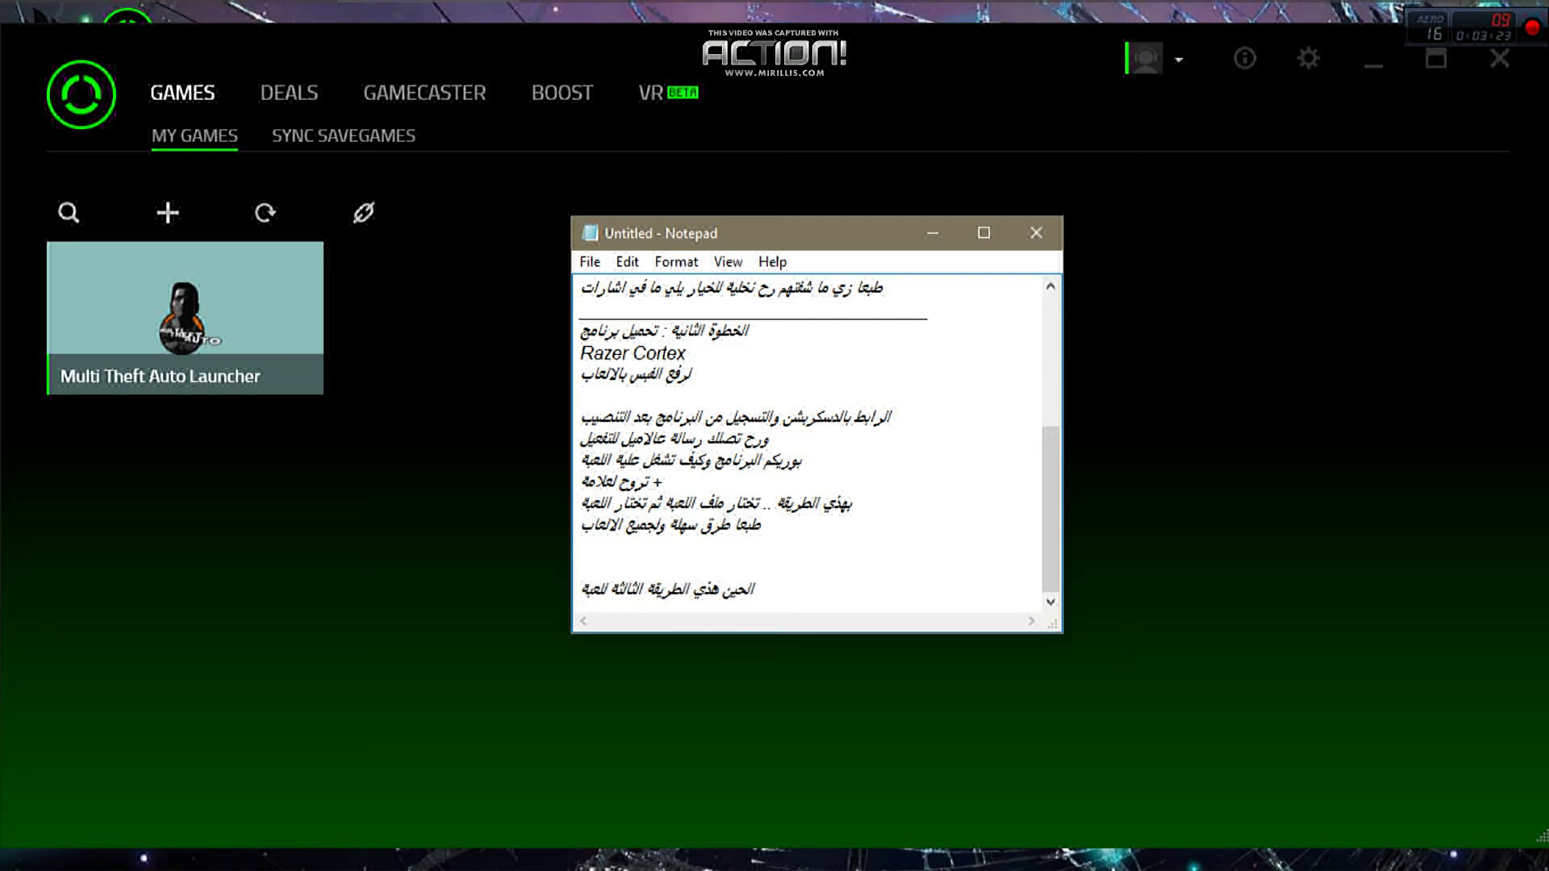
{"action": "key", "text": "Return"}
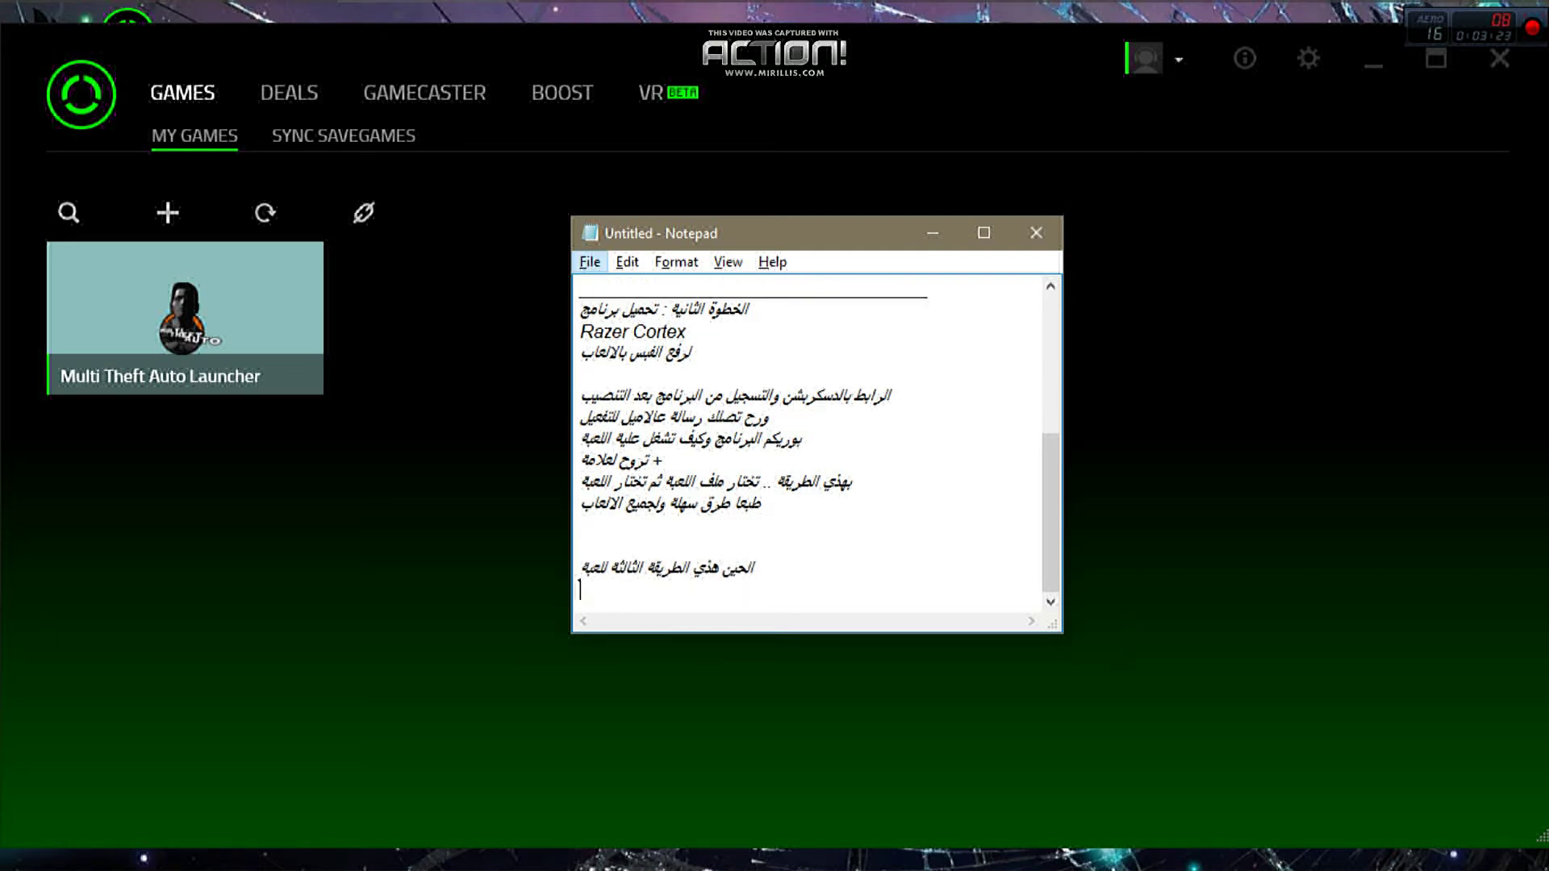
- Add the line "MTASA" followed by one blank line
{"action": "type", "text": "MTASA"}
{"action": "key", "text": "Return"}
{"action": "key", "text": "Return"}
{"action": "type", "text": "S"}
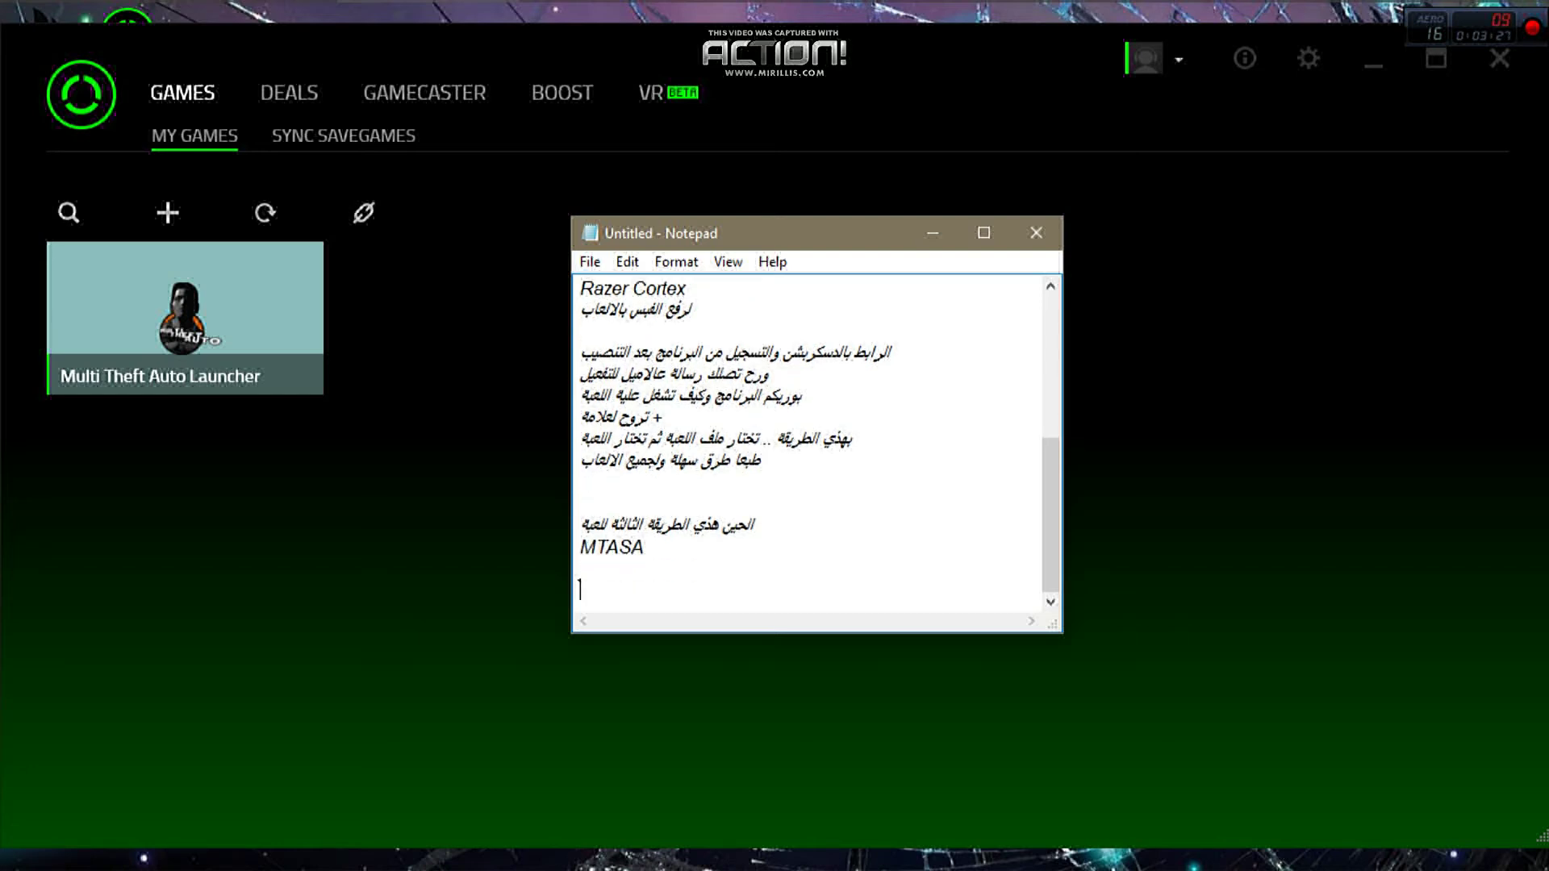
{"action": "key", "text": "BackSpace"}
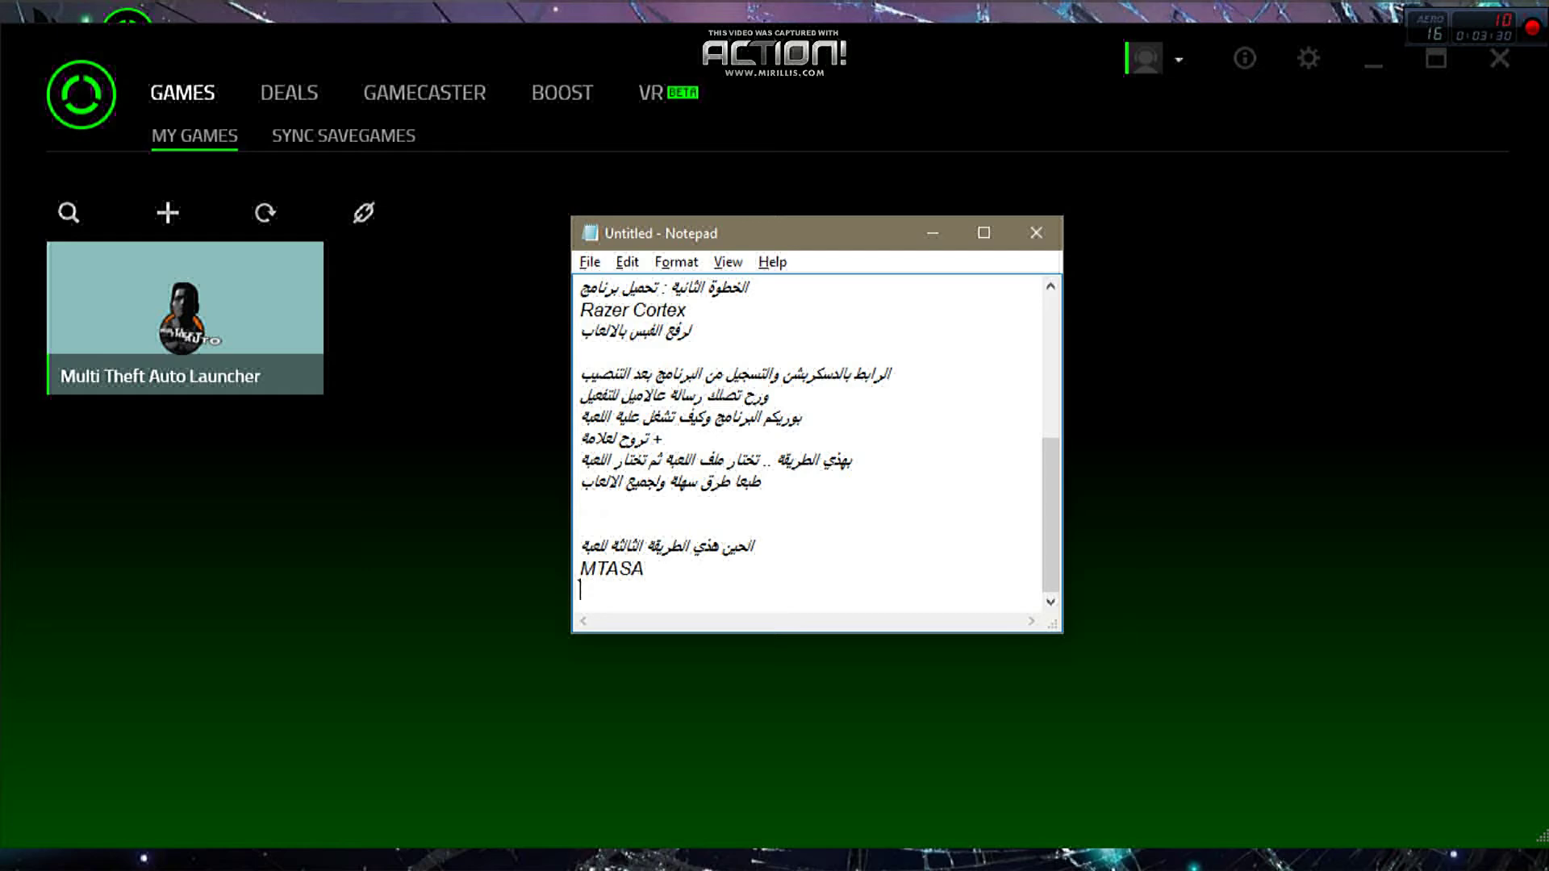
{"action": "key", "text": "BackSpace"}
{"action": "key", "text": "BackSpace"}
{"action": "key", "text": "Return"}
{"action": "key", "text": "Return"}
- Write the line "الطريقة هي حذف ملفات او يلي هم مودات بالاصل" in the note, followed by a blank line
{"action": "type", "text": "لطريقة"}
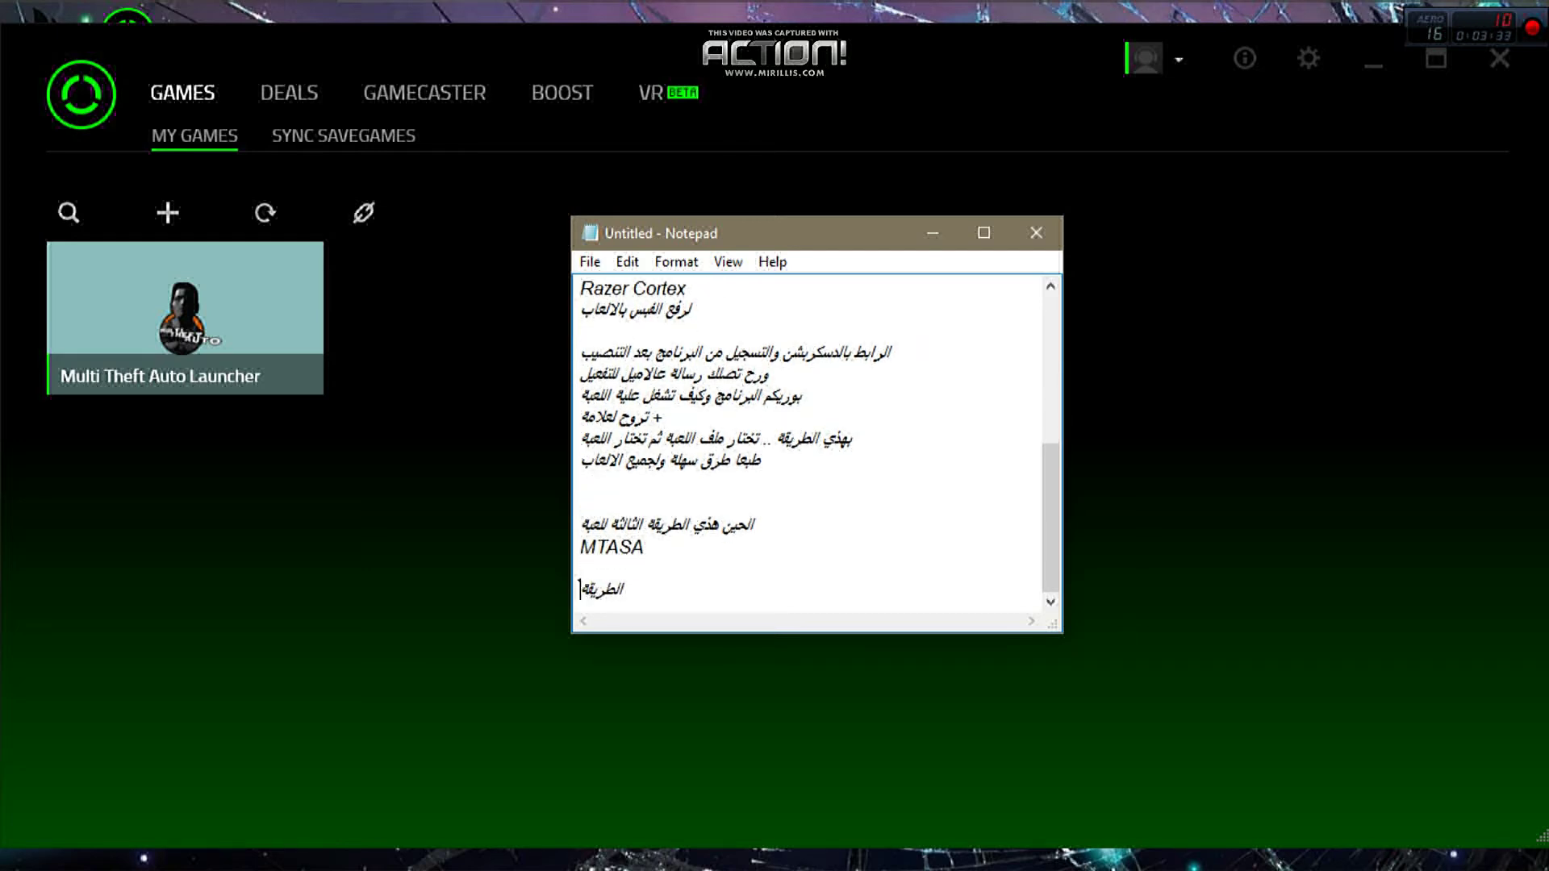
{"action": "type", "text": " هي هذف"}
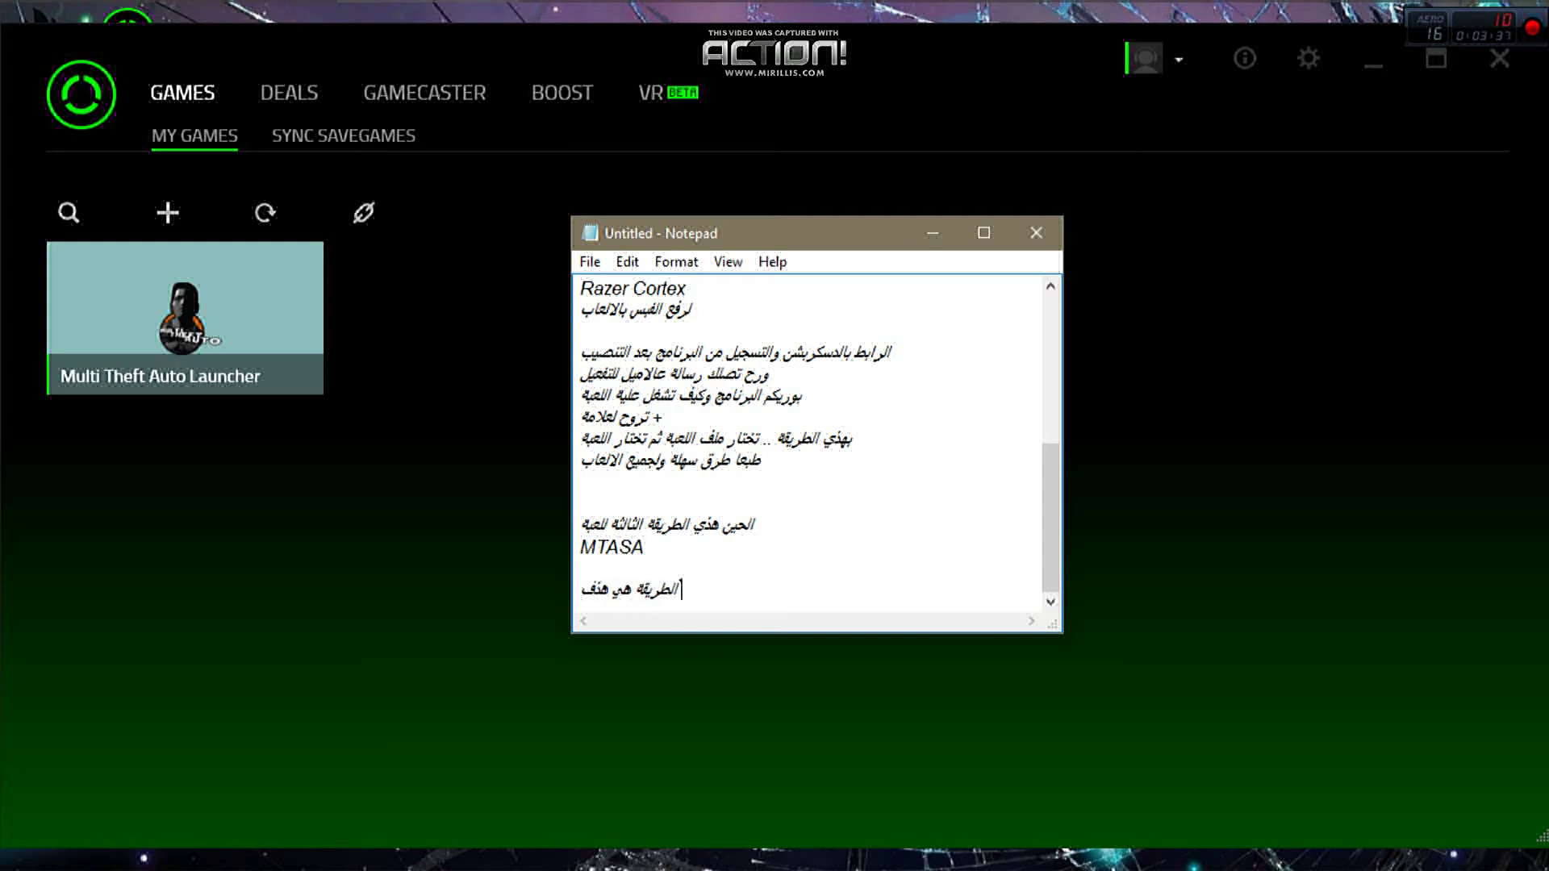
{"action": "key", "text": "BackSpace"}
{"action": "key", "text": "BackSpace"}
{"action": "key", "text": "BackSpace"}
{"action": "type", "text": "حذف /"}
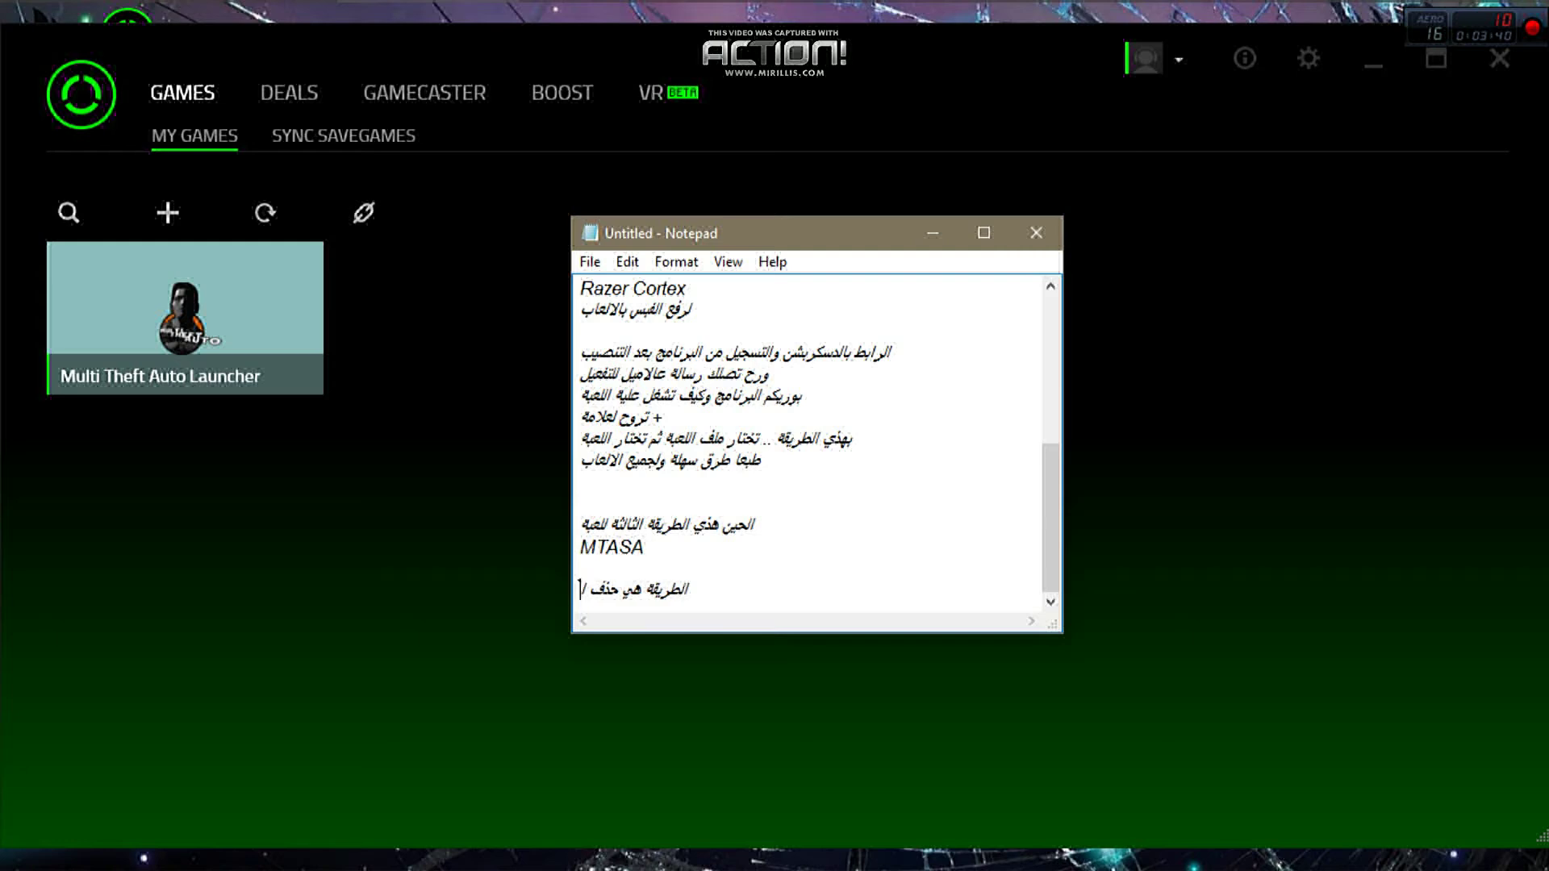
{"action": "key", "text": "BackSpace"}
{"action": "type", "text": "ملفات"}
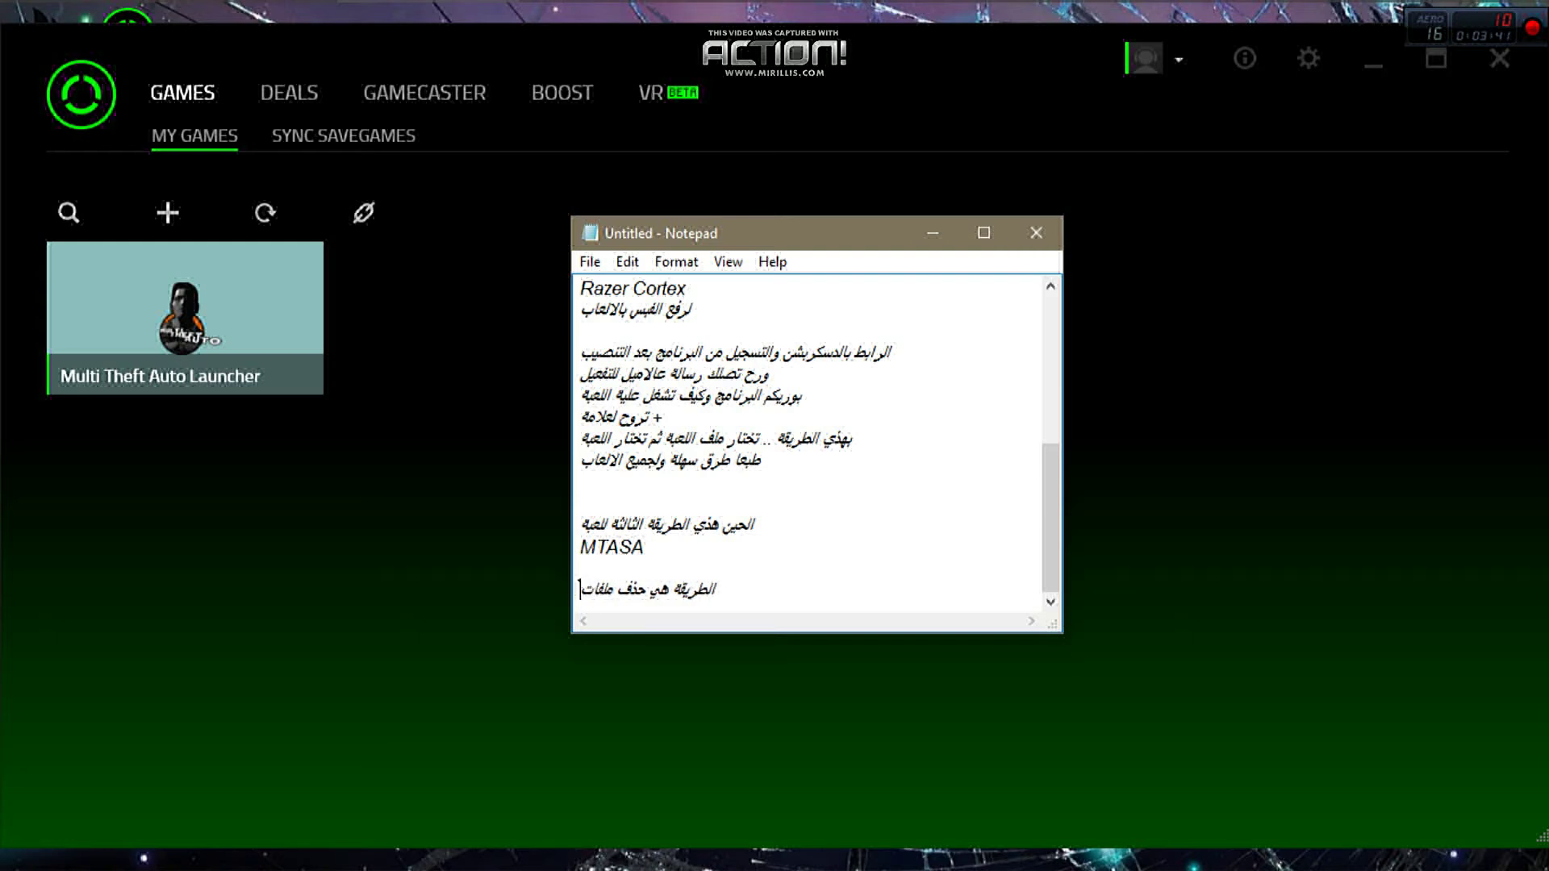
{"action": "type", "text": " او ي"}
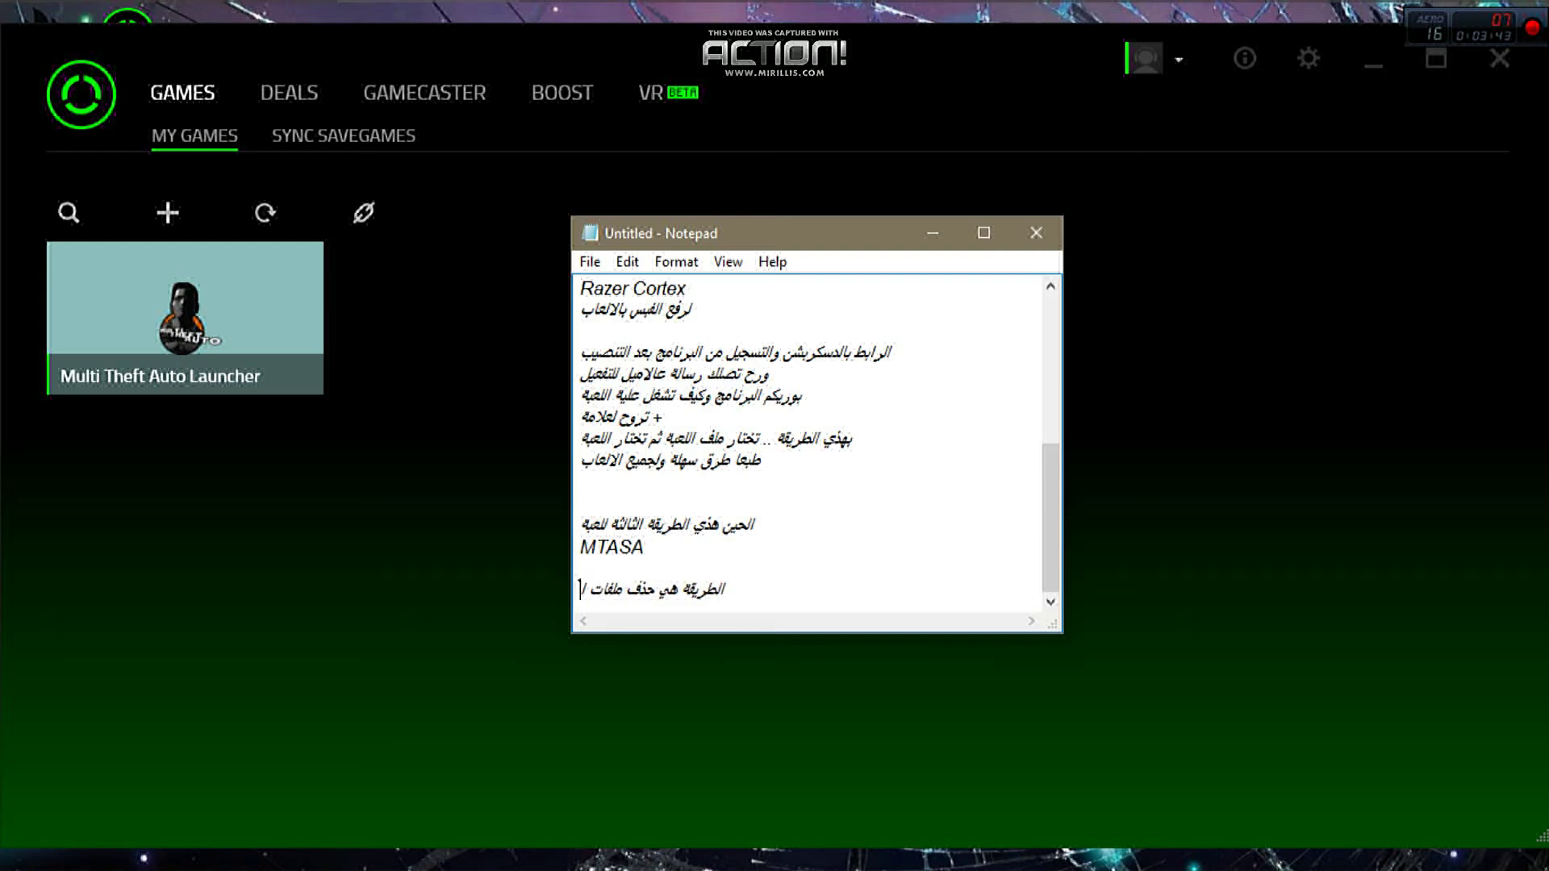
{"action": "type", "text": "لي هم مودات با"}
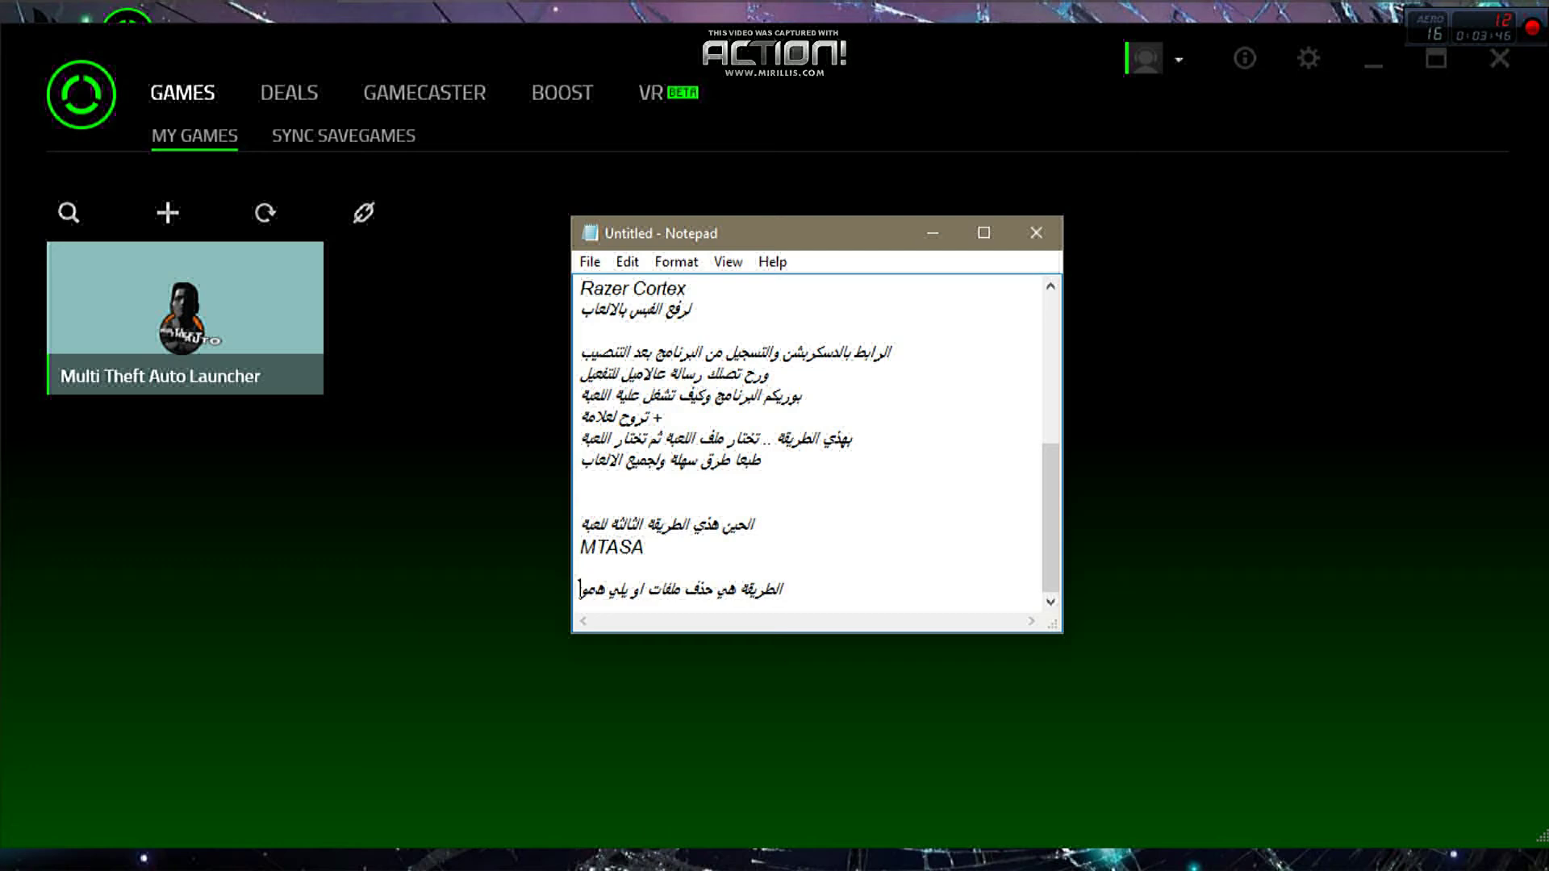
{"action": "type", "text": "لاصل"}
{"action": "key", "text": "Return"}
{"action": "key", "text": "Return"}
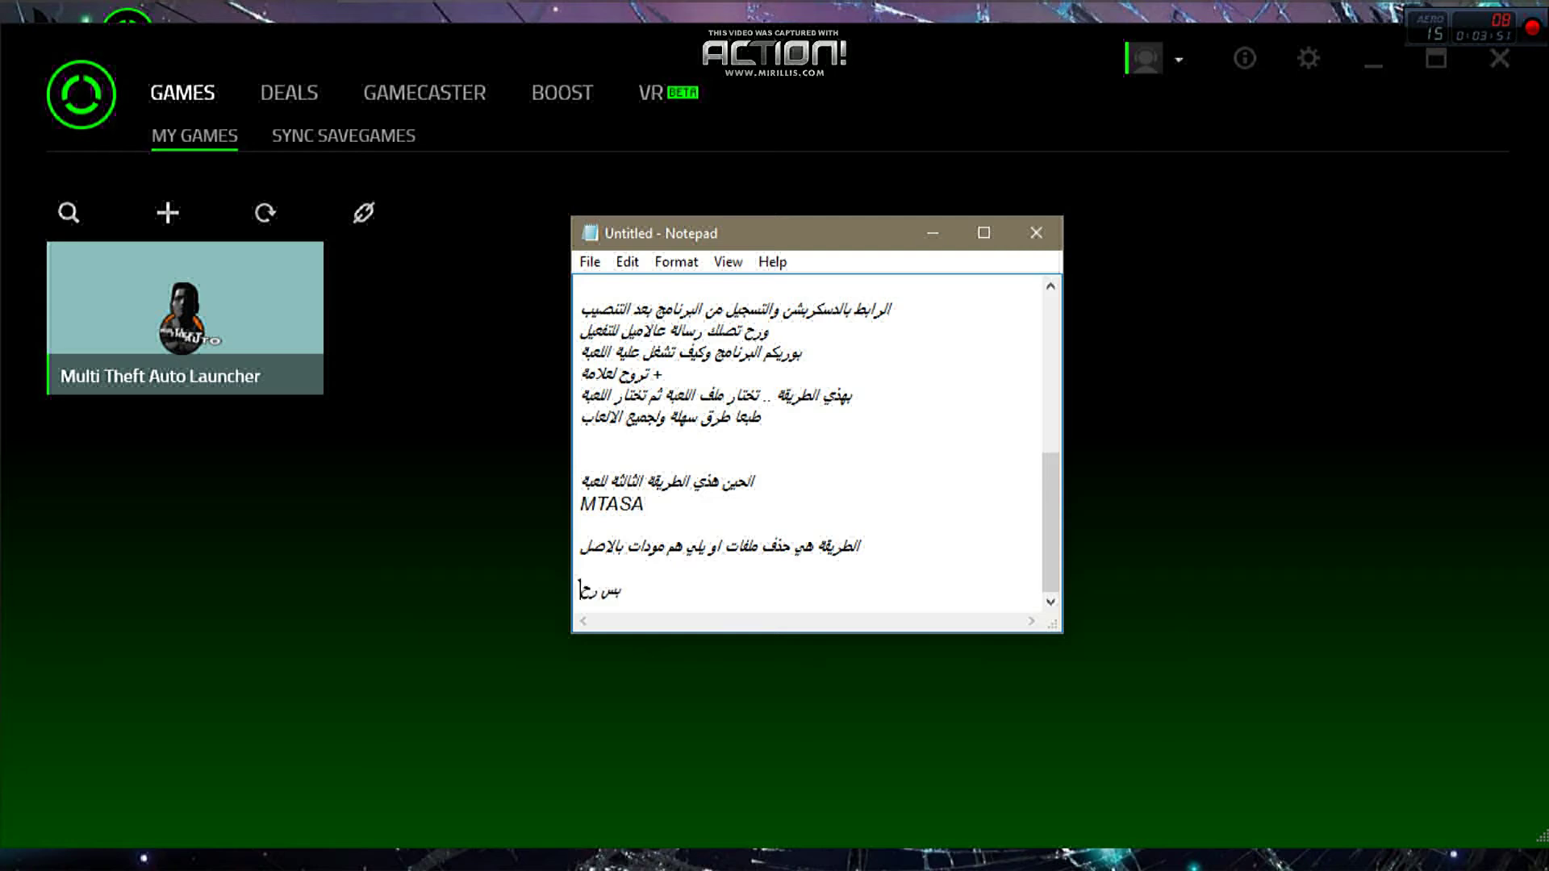
- Add the line "بس رح تدخل لسيرفر لازم يتحمل من جديد" to the note, followed by a blank line
{"action": "type", "text": "بس رح تدخل لسيرفر م"}
{"action": "key", "text": "BackSpace"}
{"action": "type", "text": "لازم تحم"}
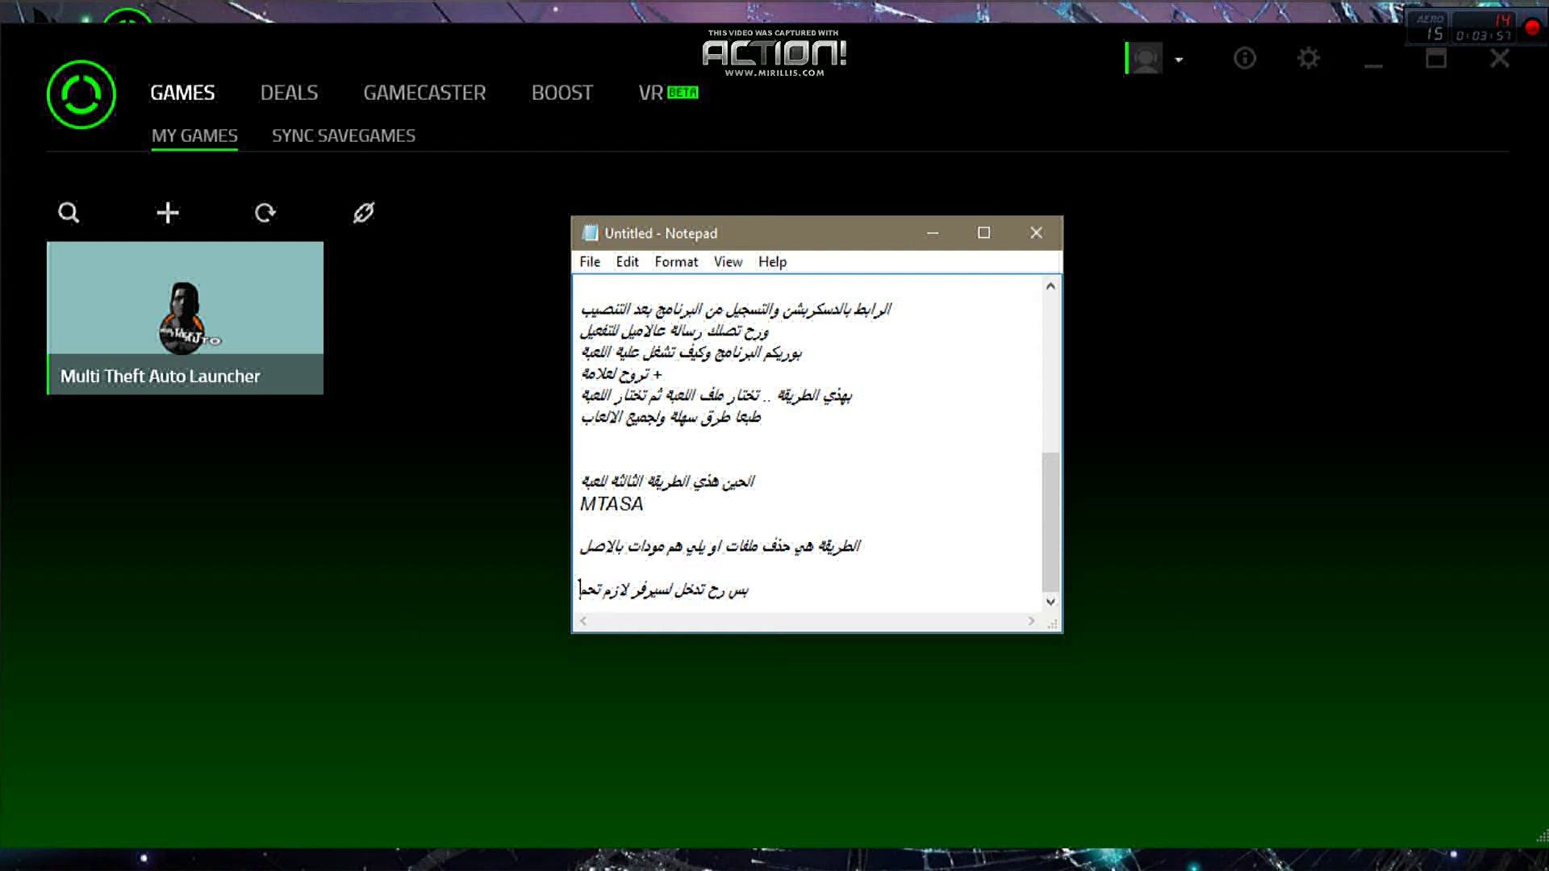
{"action": "key", "text": "BackSpace"}
{"action": "key", "text": "BackSpace"}
{"action": "key", "text": "BackSpace"}
{"action": "type", "text": "يت"}
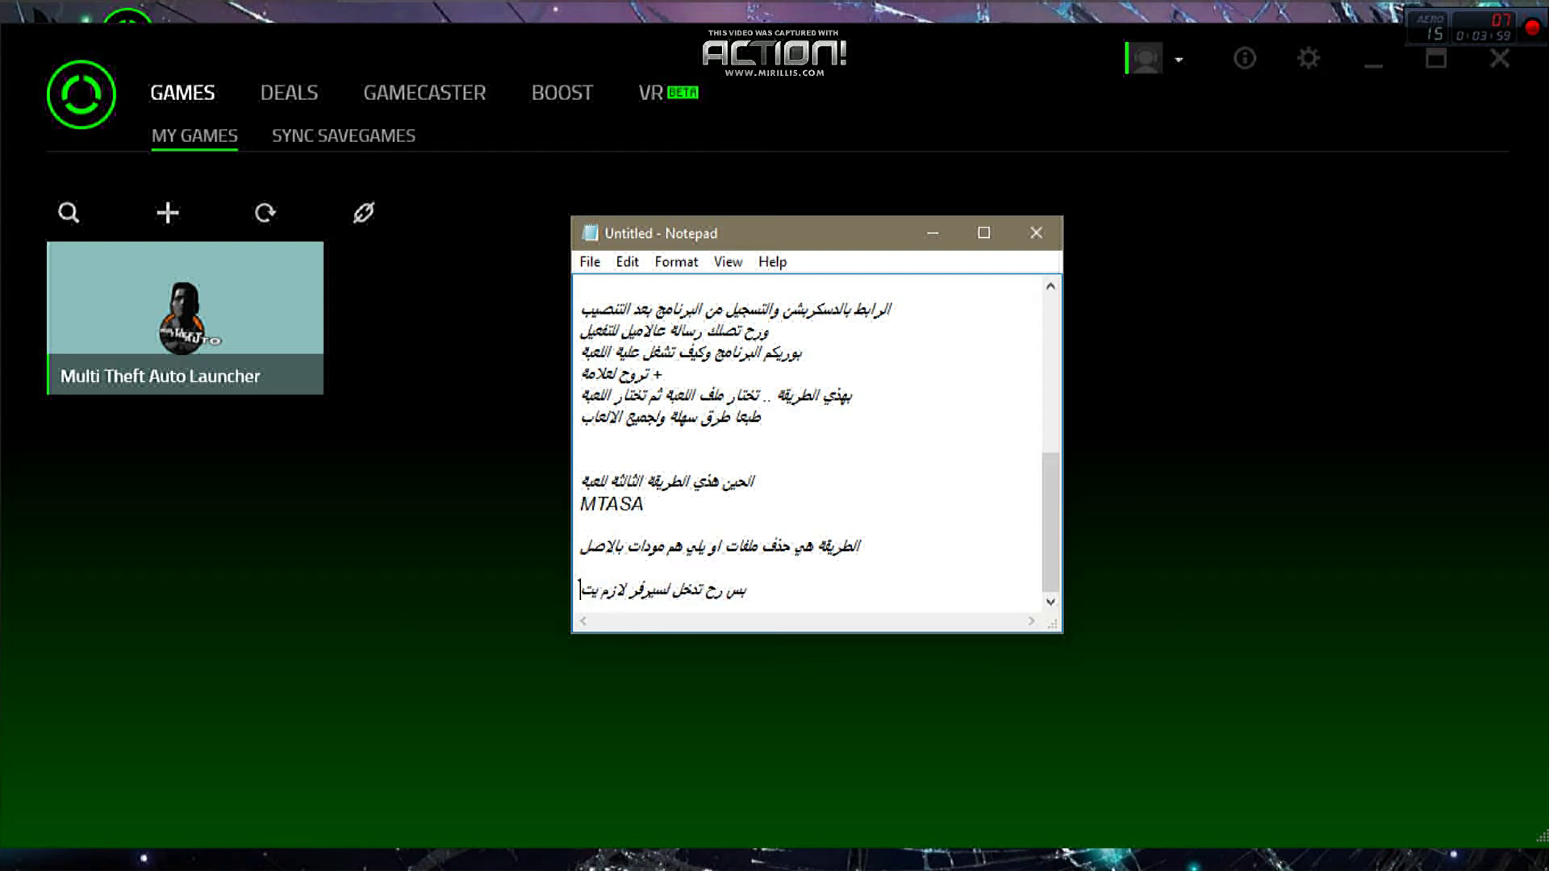
{"action": "type", "text": "حمل من جديد"}
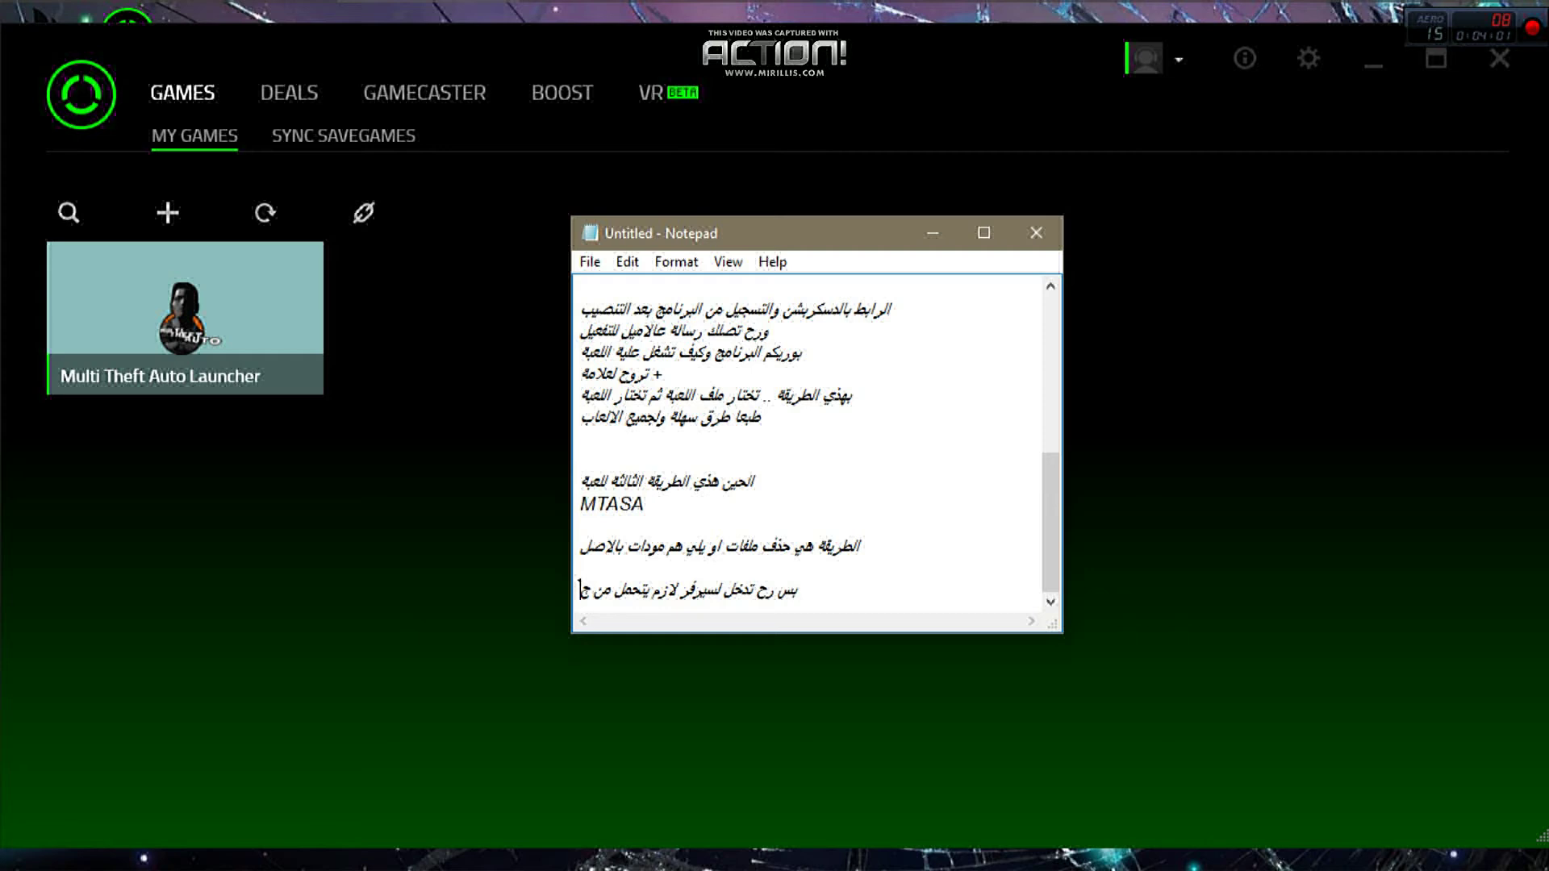
{"action": "key", "text": "Return"}
{"action": "key", "text": "Return"}
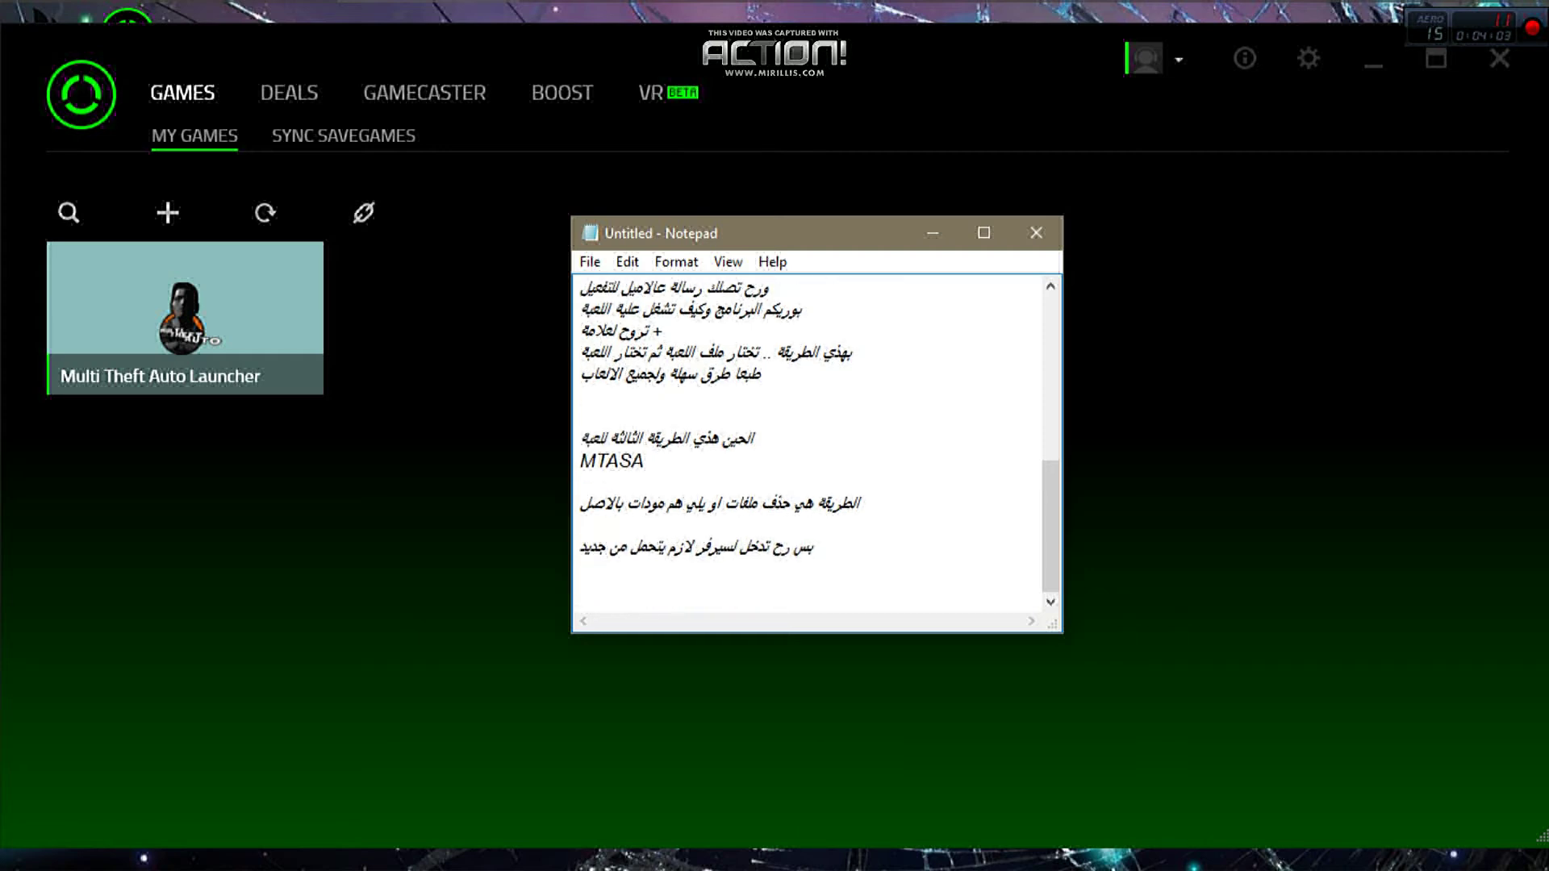
- Add the line "هذي طريقة مب ضرورية بس يلي عندهم اجهزة ضعيفة" to the note, followed by a blank line
{"action": "type", "text": "هذي طريقة مب ضرورية ب"}
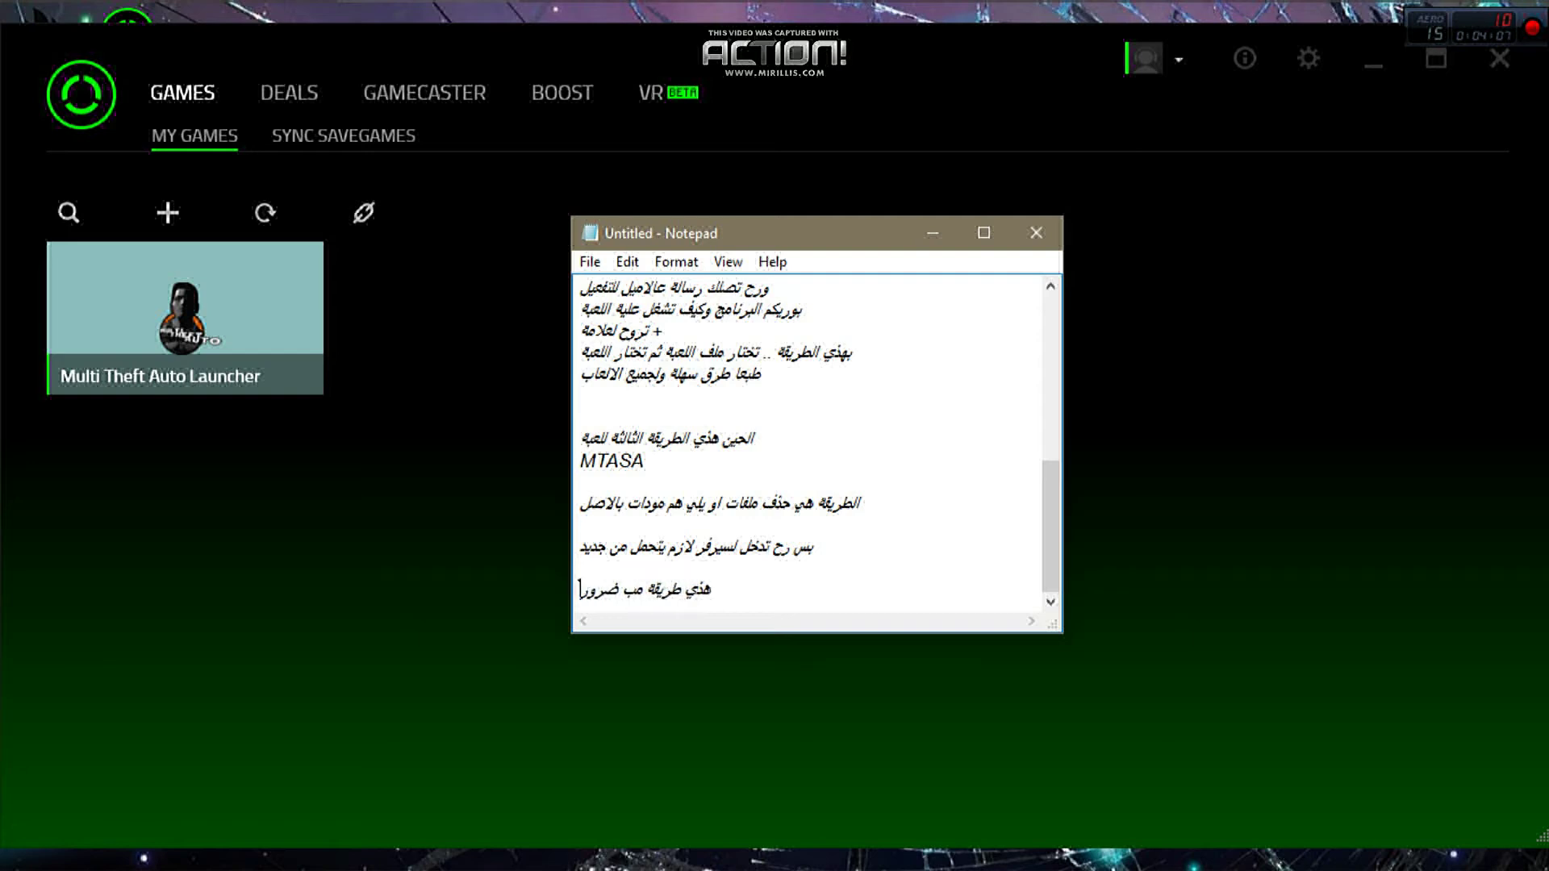
{"action": "type", "text": "س يلي ا"}
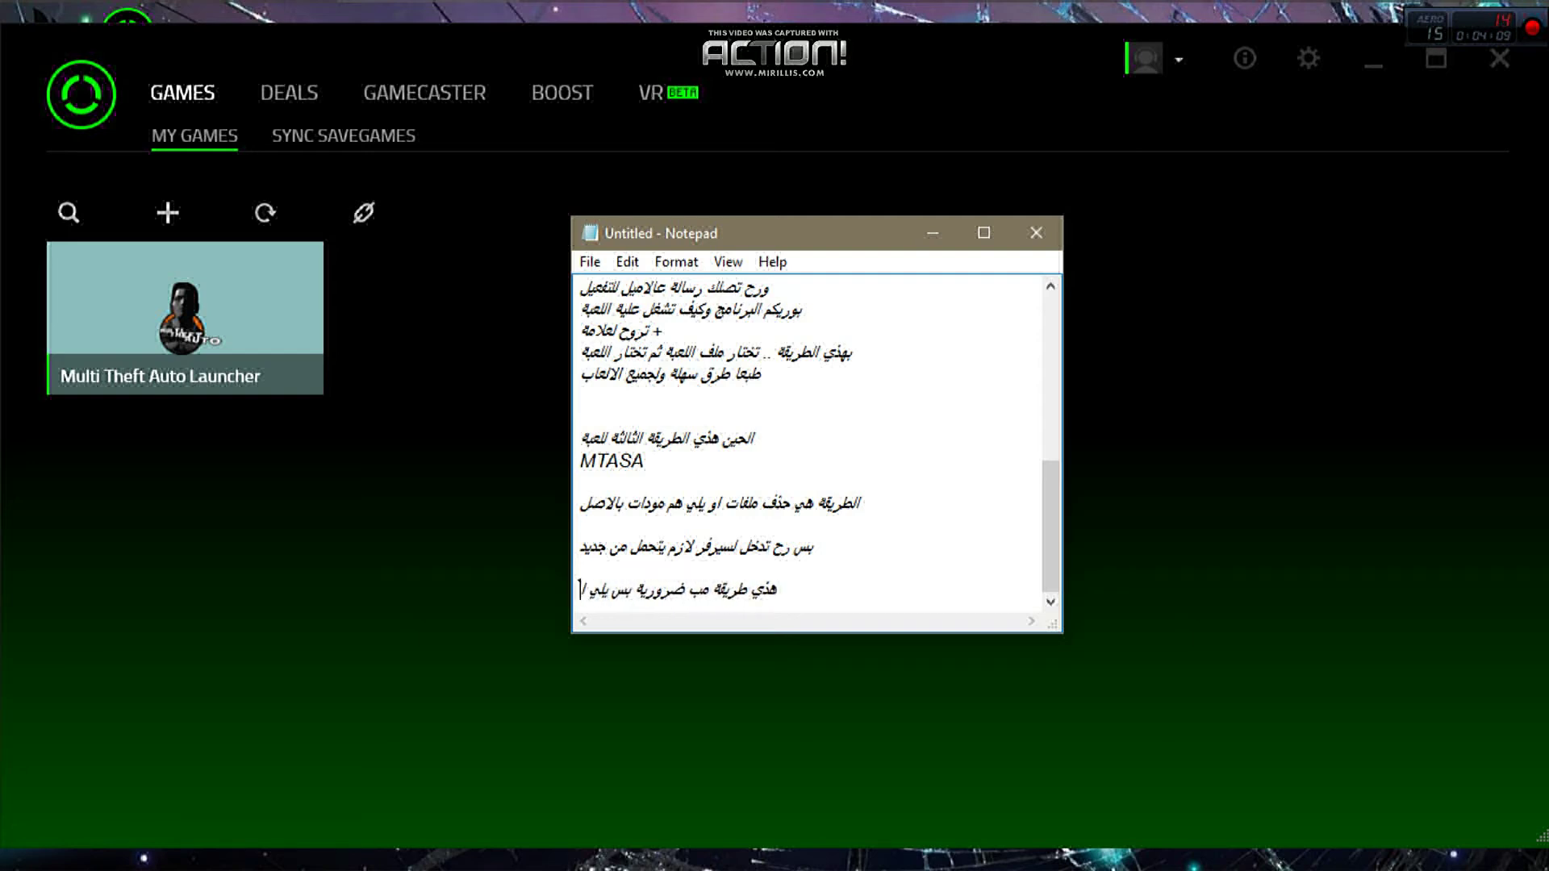
{"action": "key", "text": "BackSpace"}
{"action": "type", "text": "عندهمجه"}
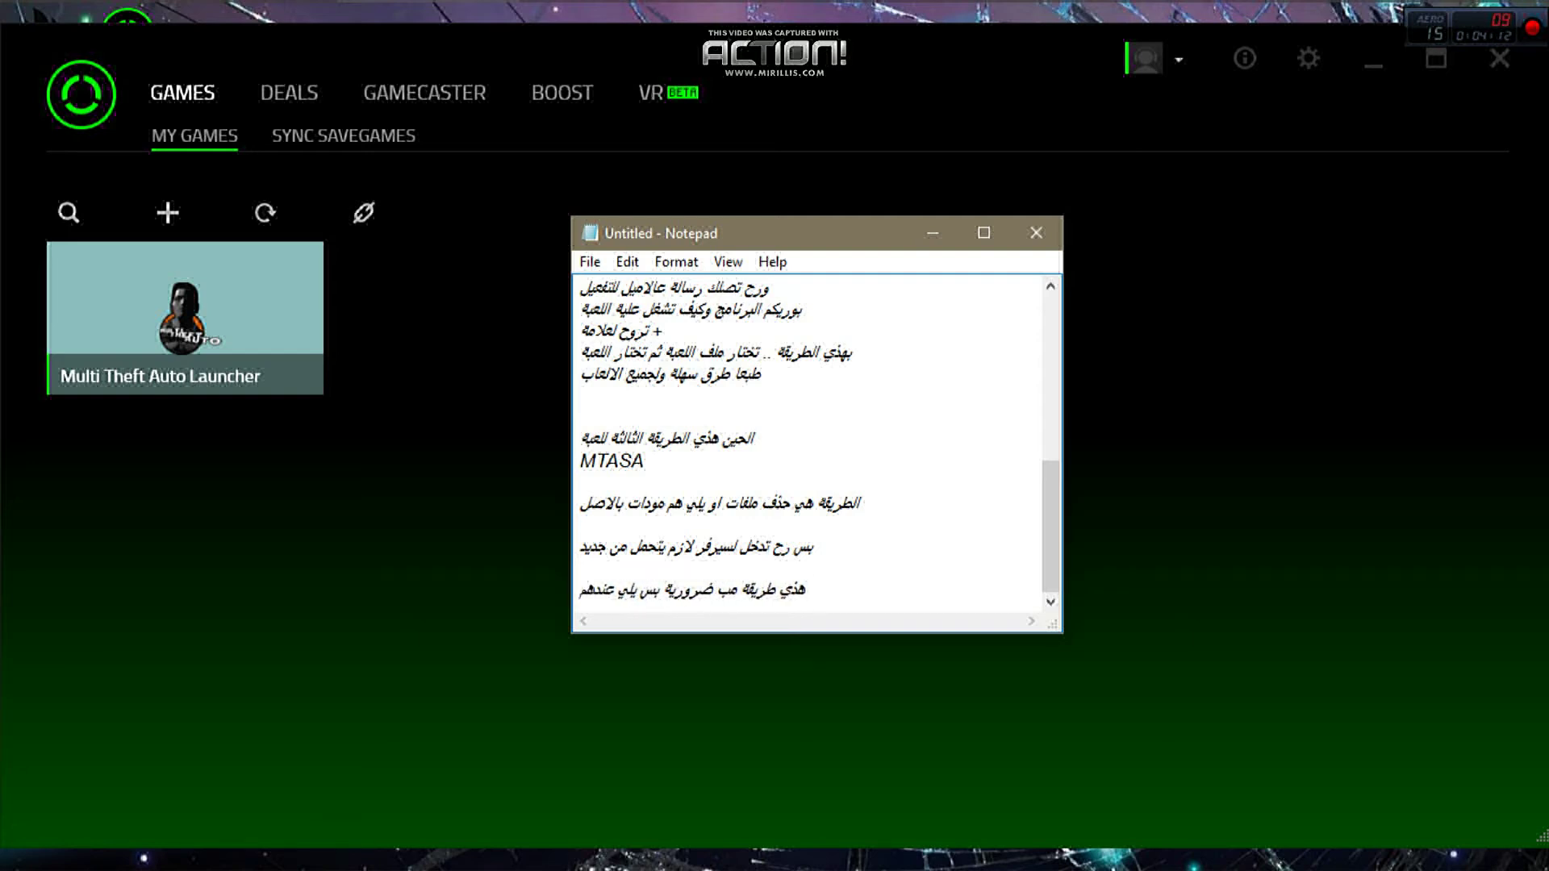
{"action": "key", "text": "BackSpace"}
{"action": "key", "text": "BackSpace"}
{"action": "type", "text": "اجهزة ضعيفة"}
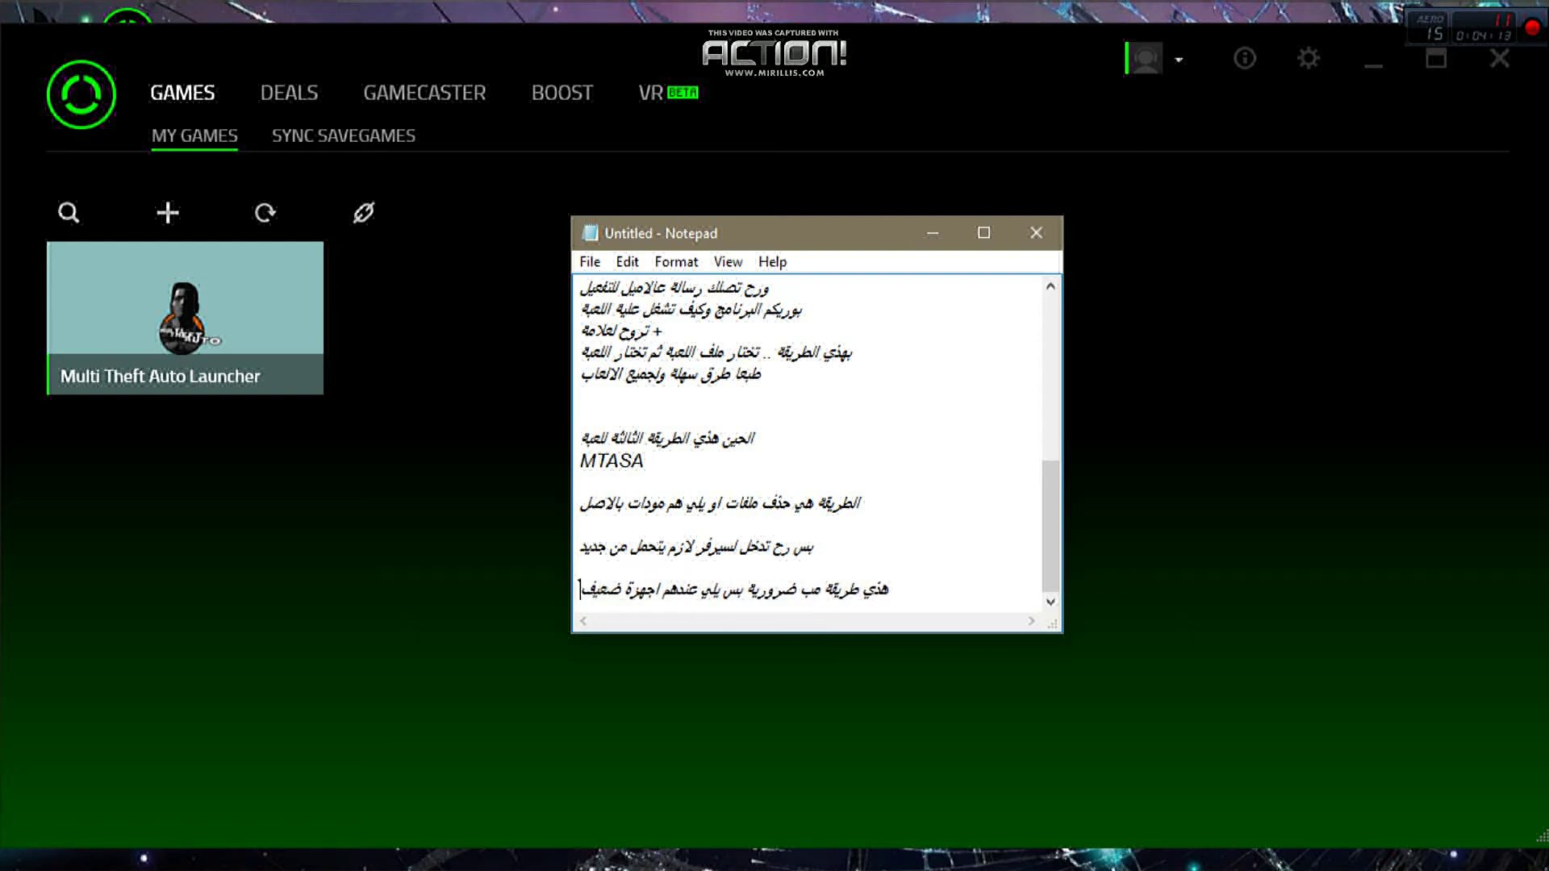
{"action": "key", "text": "Return"}
{"action": "key", "text": "Return"}
- Add the line "تابعو" to the note and minimize the Razer Cortex window
{"action": "type", "text": "تابعوا"}
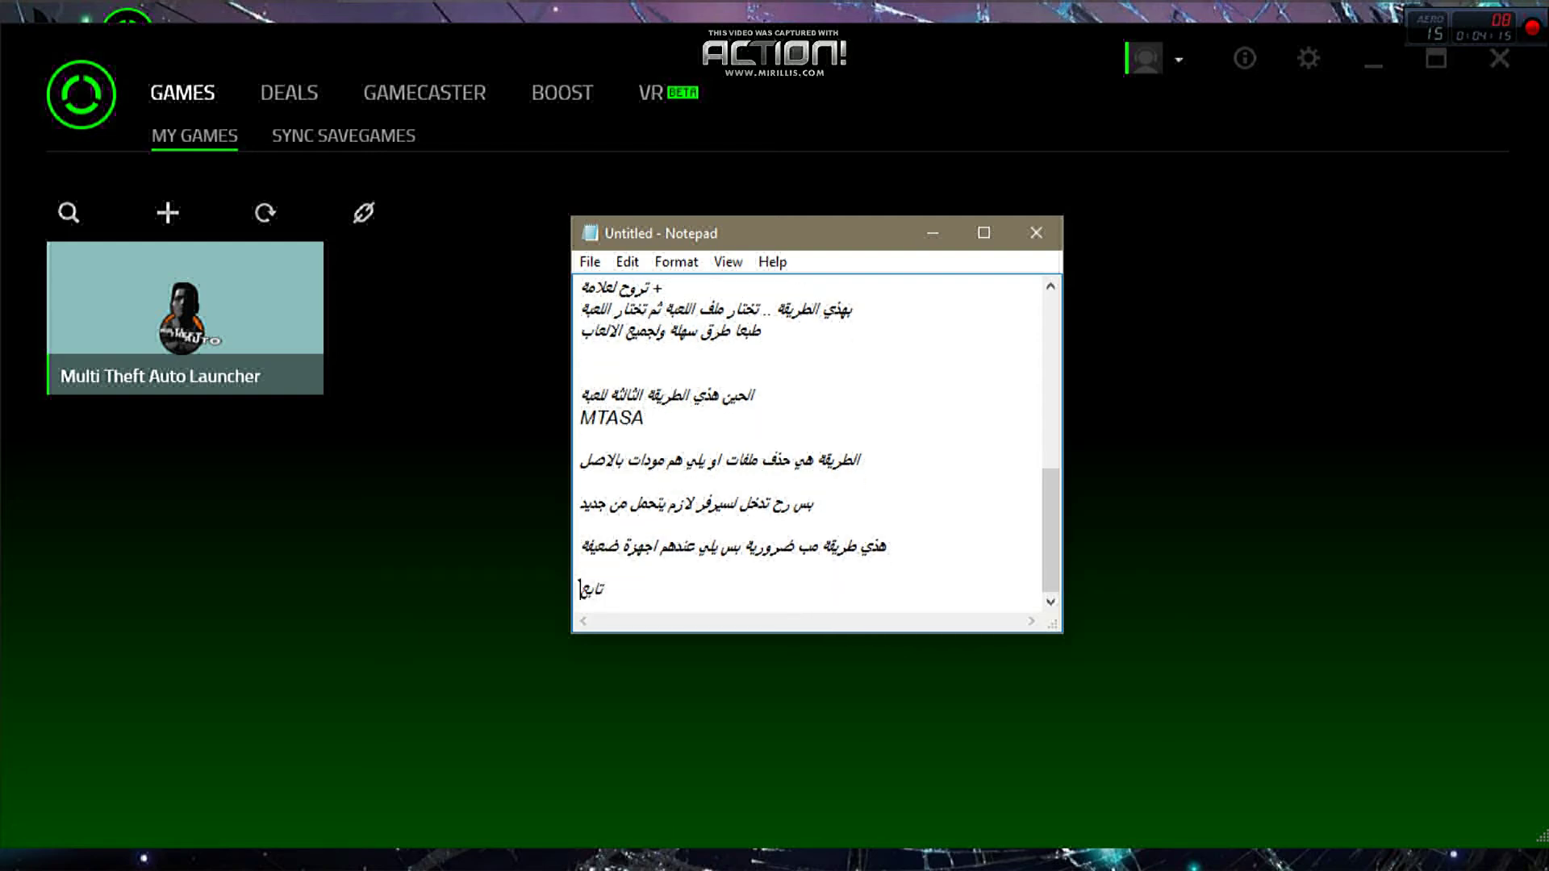
{"action": "key", "text": "Return"}
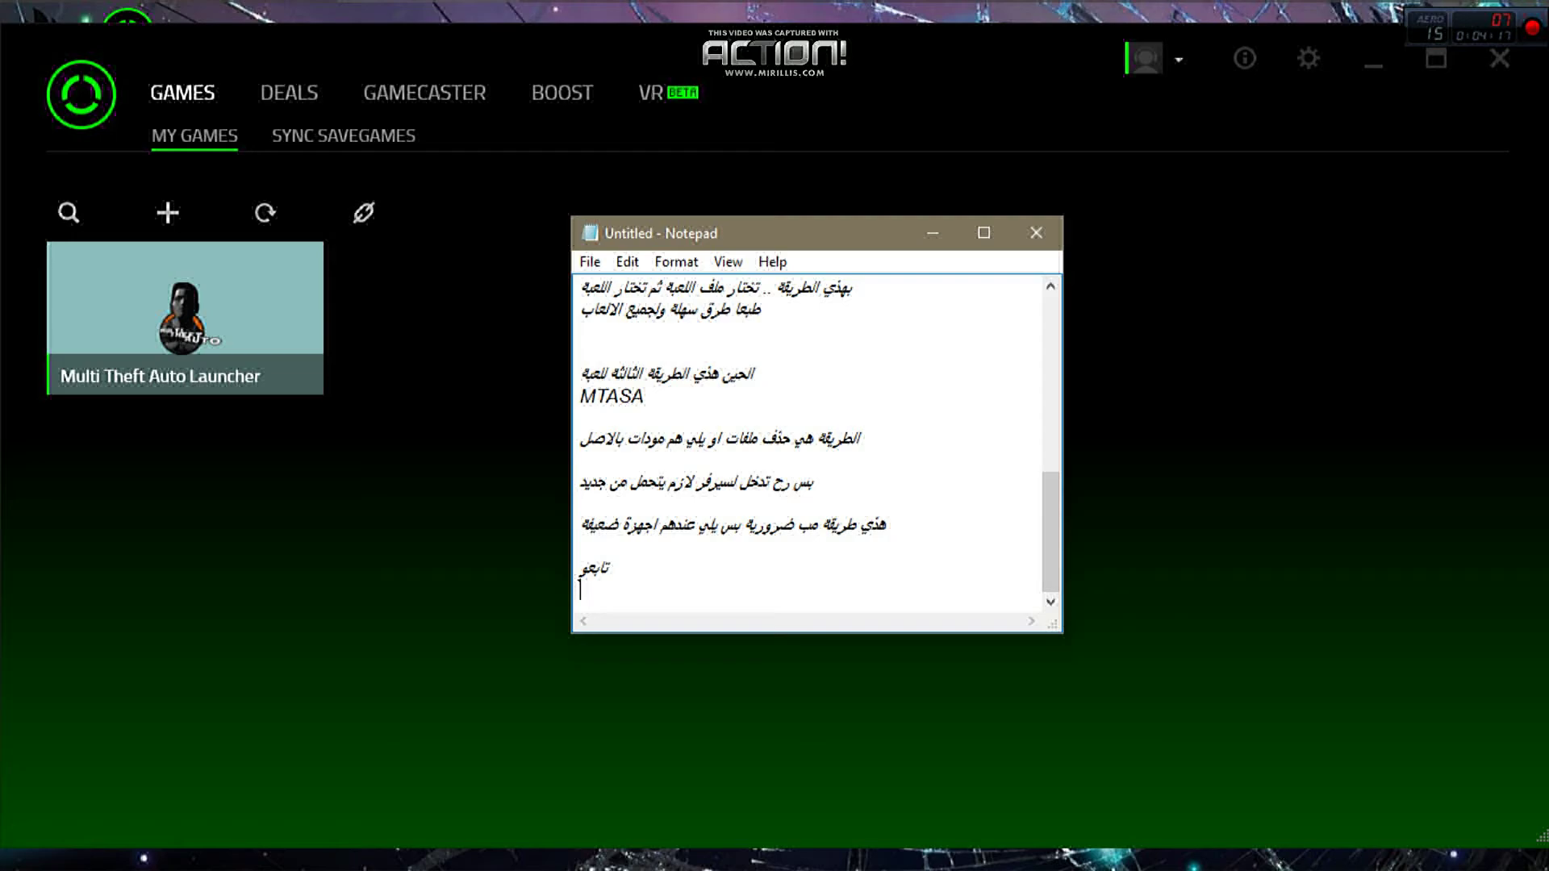
{"action": "left_click", "coordinate": [1372, 61]}
{"action": "left_click", "coordinate": [1373, 64]}
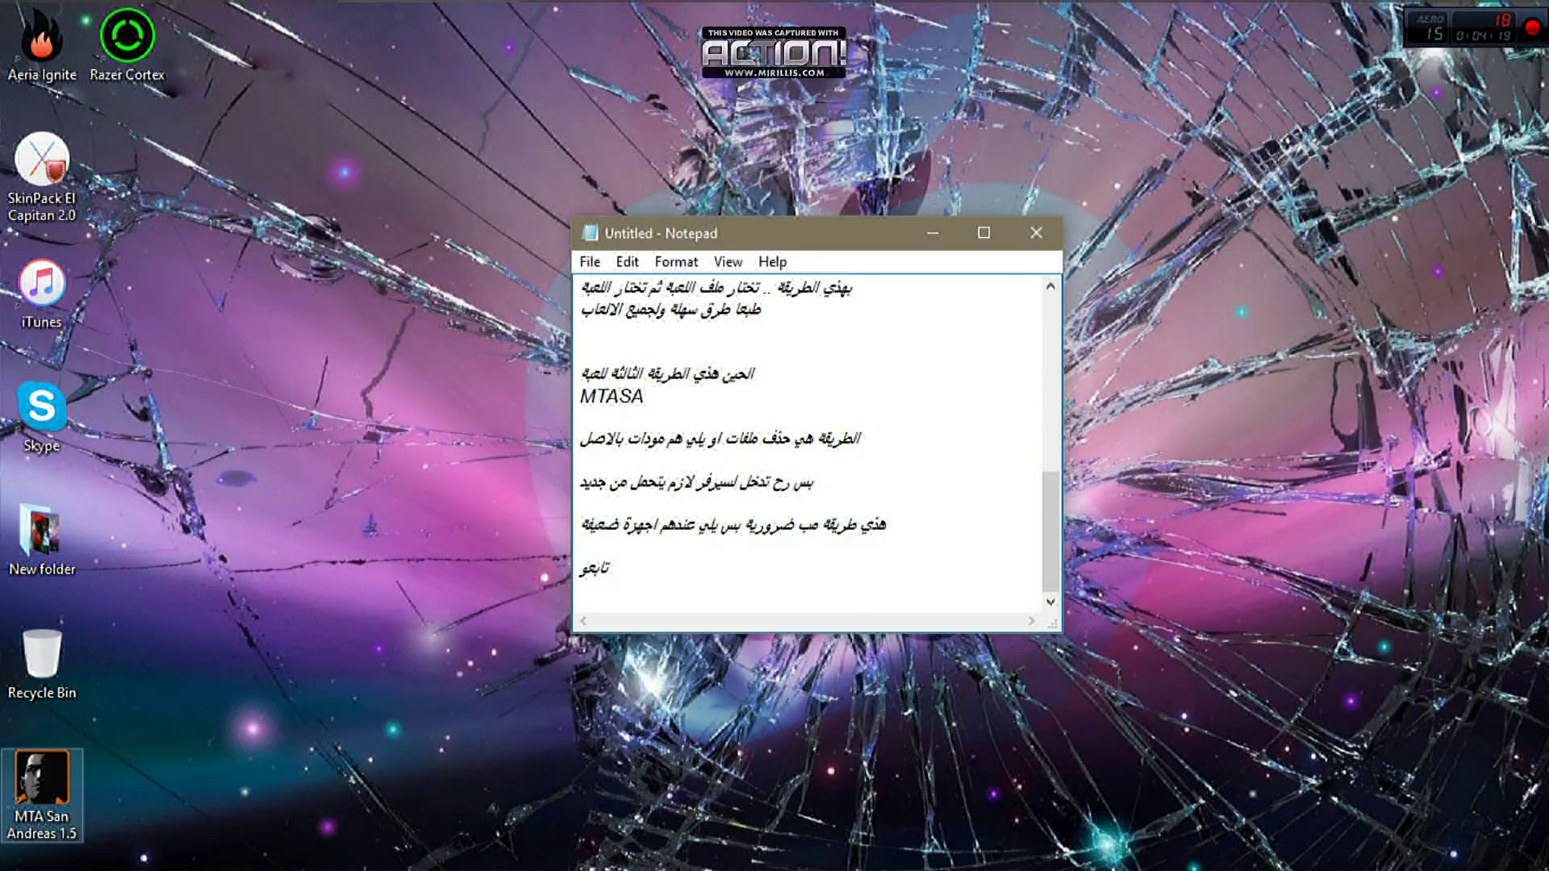
- Open the file location of the MTA San Andreas 1.5 desktop shortcut and go to the mods\deathmatch\resources folder
{"action": "right_click", "coordinate": [24, 764]}
{"action": "left_click", "coordinate": [333, 282]}
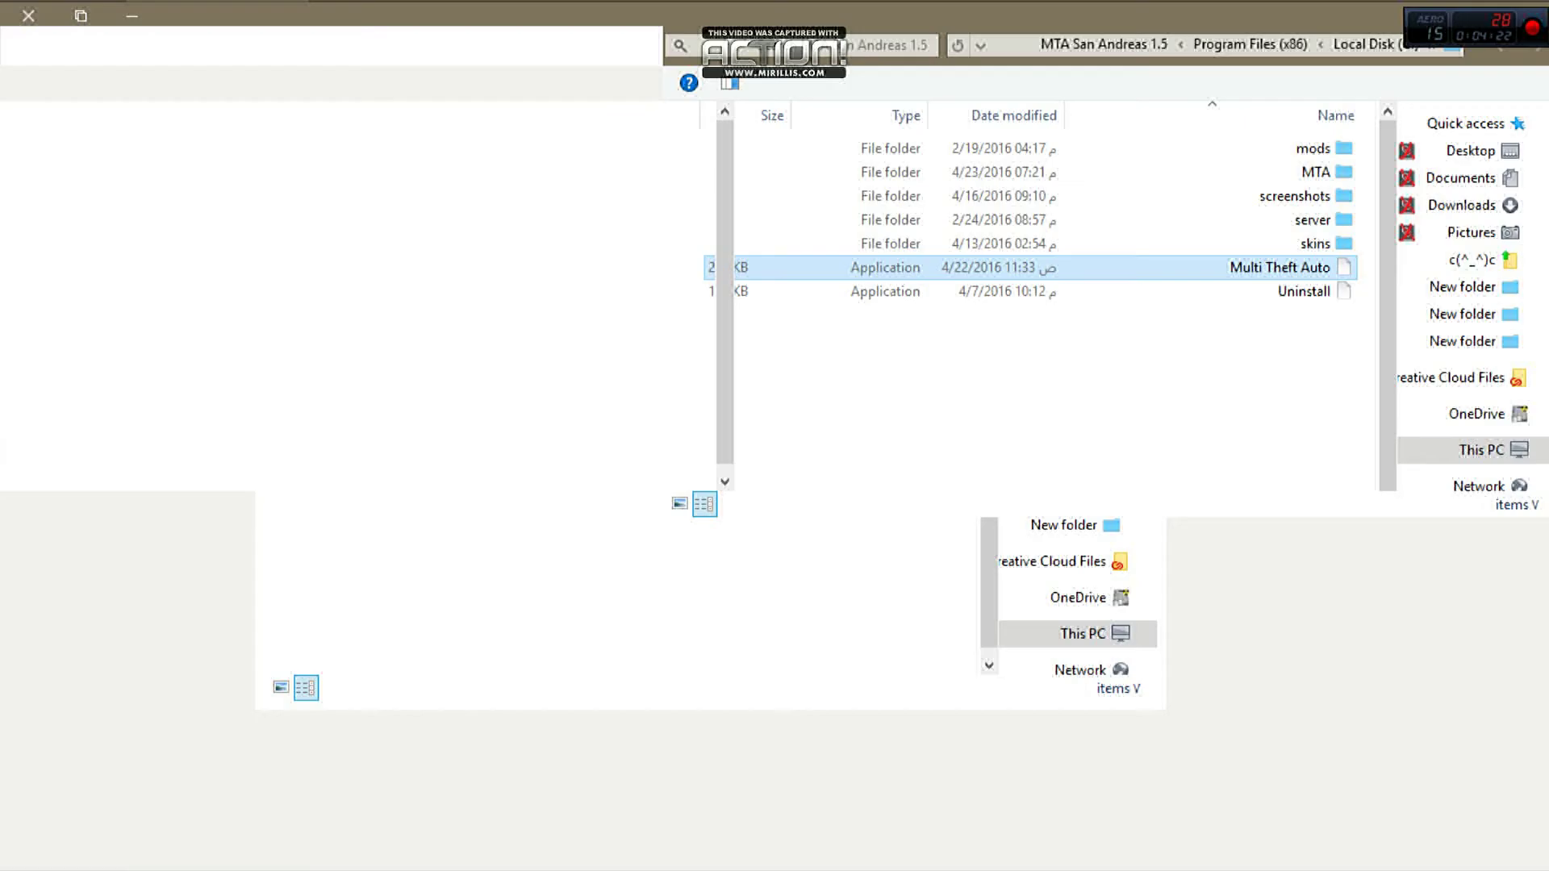
{"action": "double_click", "coordinate": [1313, 148]}
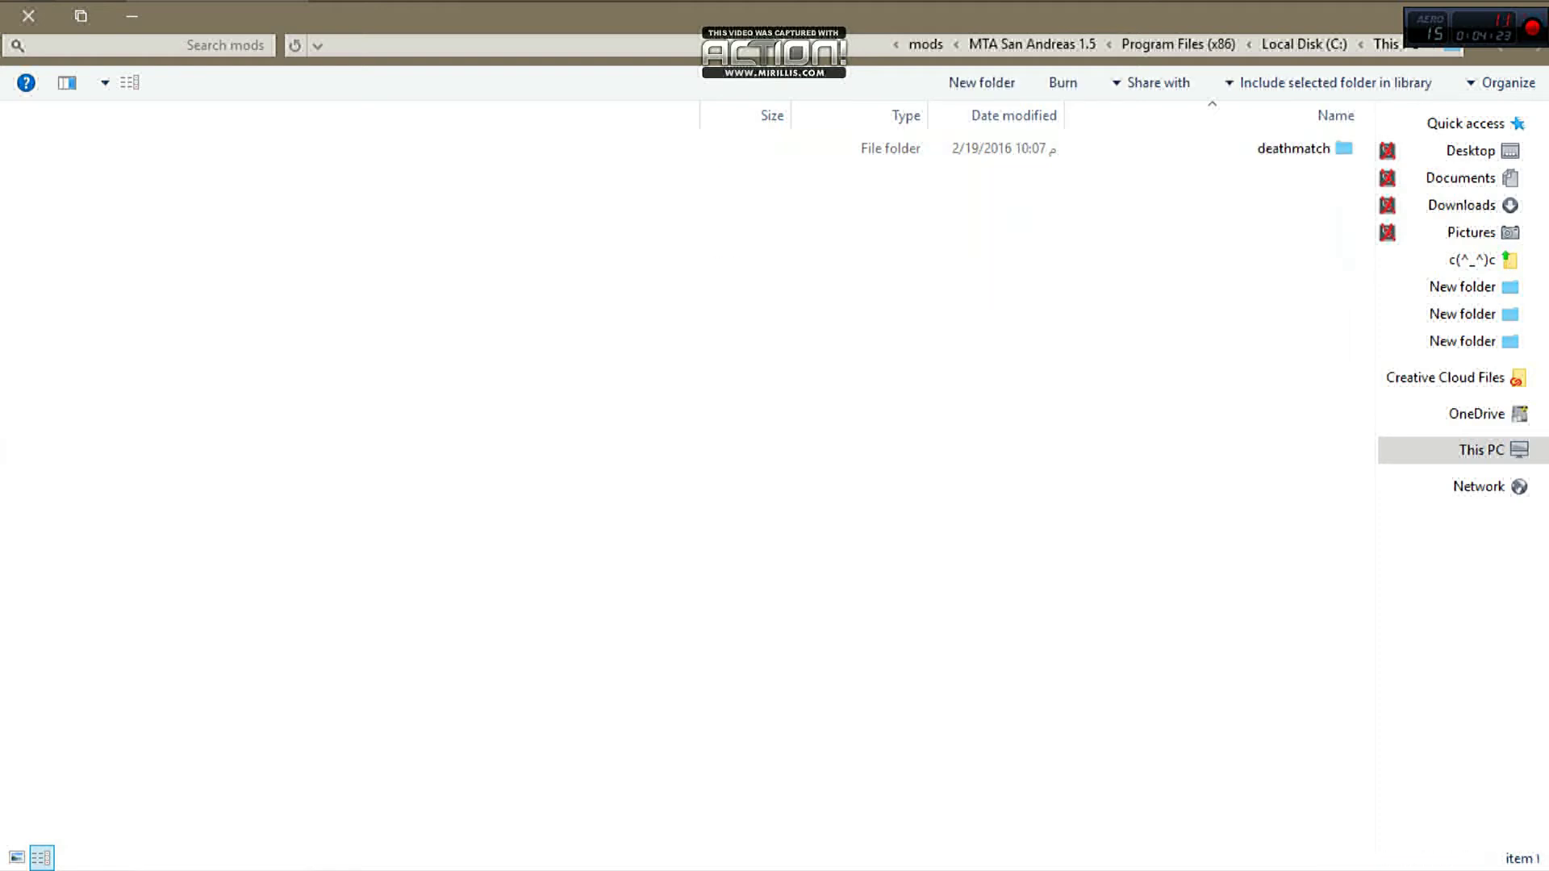
{"action": "double_click", "coordinate": [1313, 148]}
{"action": "double_click", "coordinate": [1300, 172]}
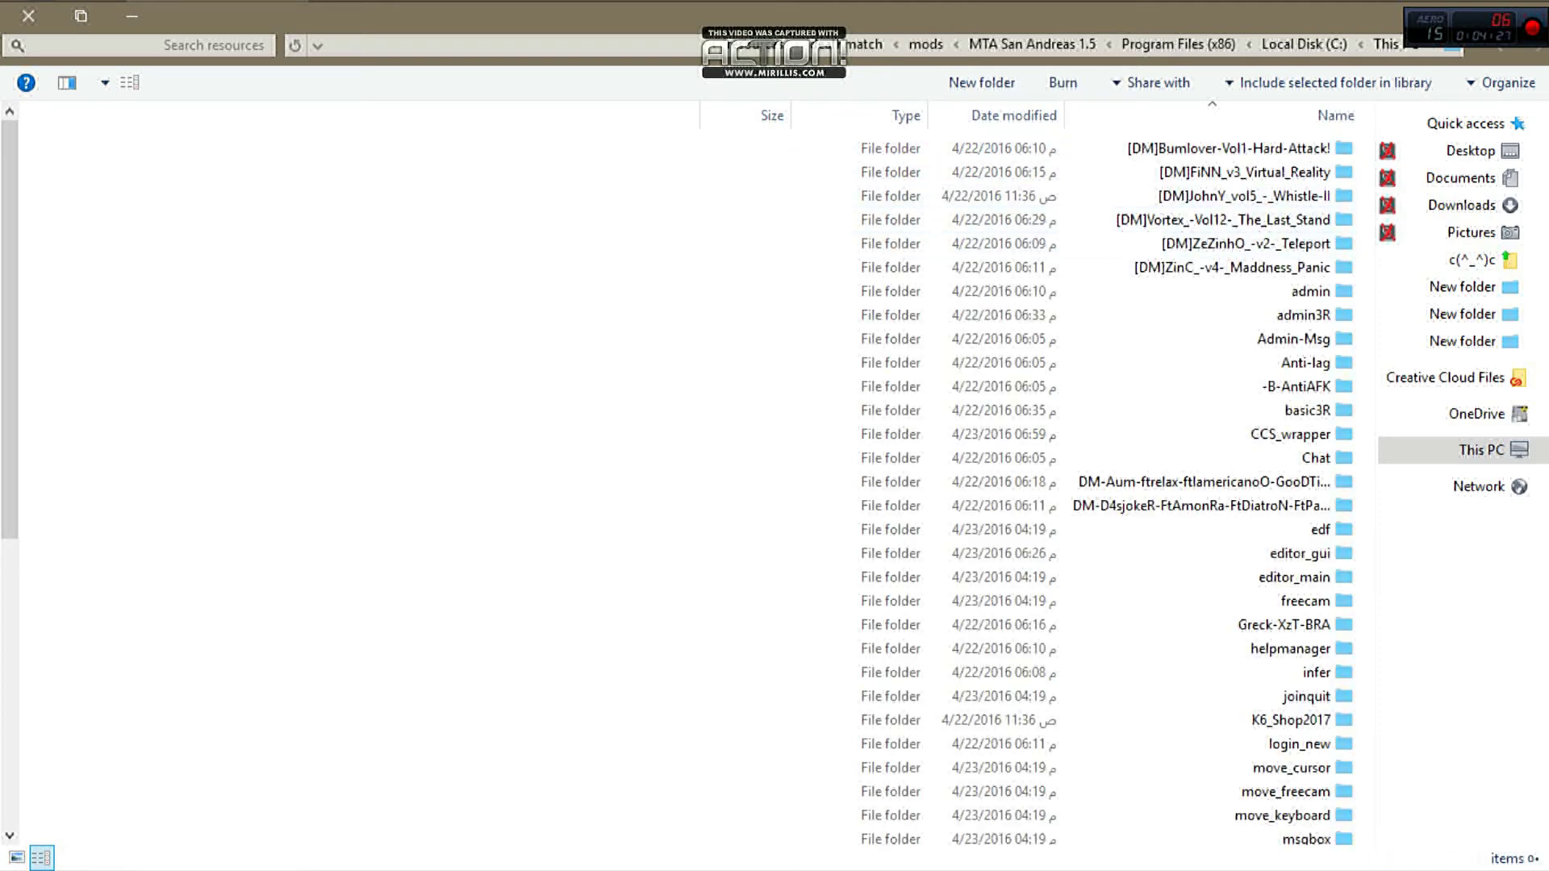
{"action": "right_click", "coordinate": [393, 324]}
{"action": "left_click", "coordinate": [258, 415]}
{"action": "mouse_move", "coordinate": [10, 387]}
{"action": "left_mouse_down"}
{"action": "mouse_move", "coordinate": [10, 674]}
{"action": "mouse_move", "coordinate": [10, 387]}
{"action": "left_mouse_up"}
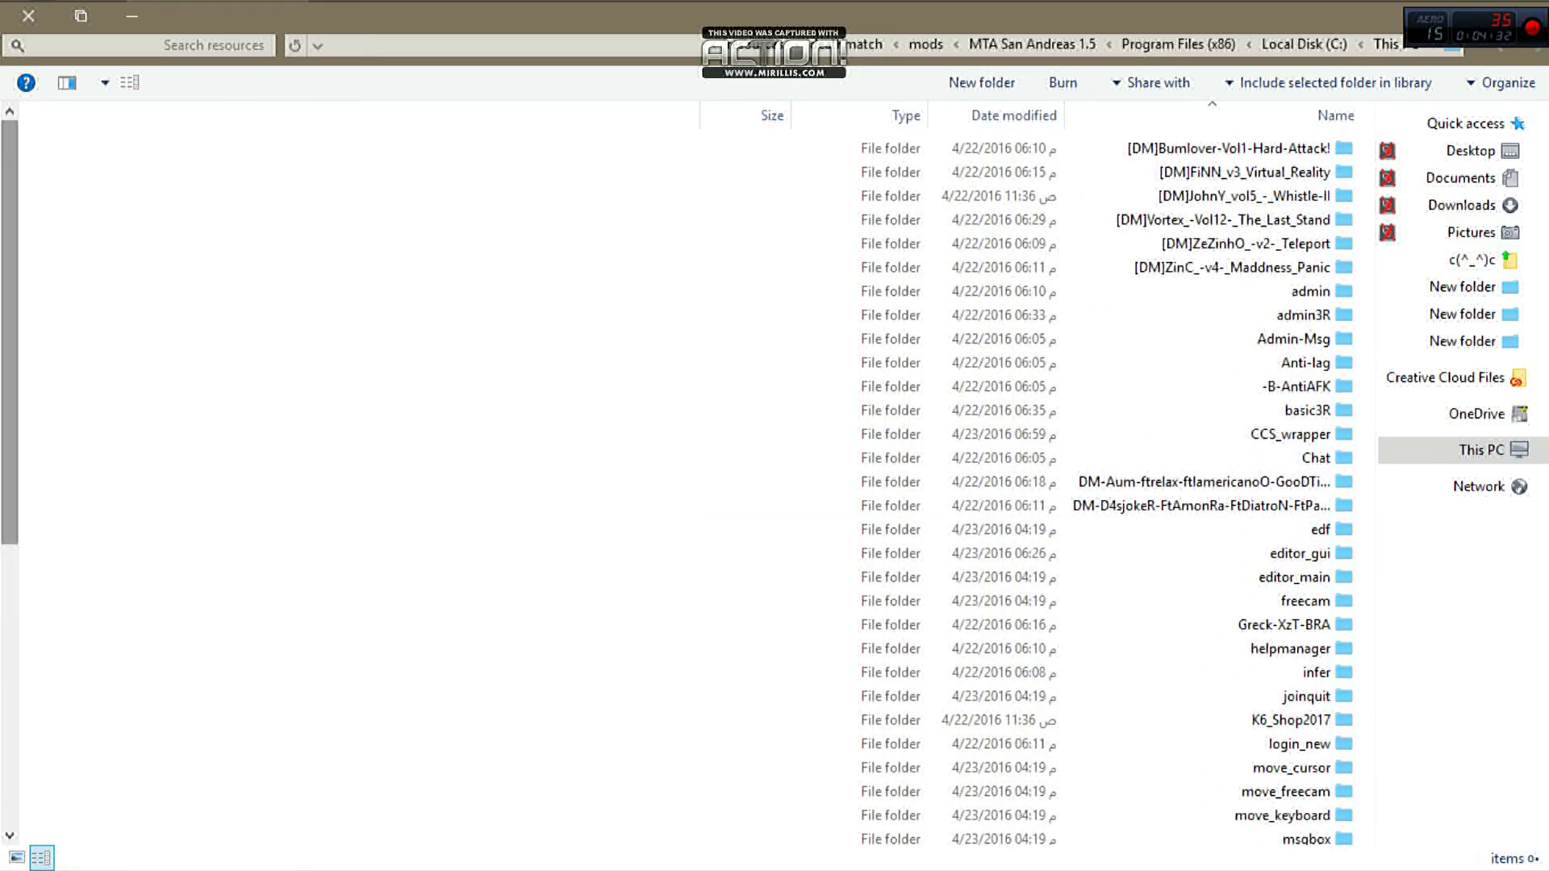
- Switch back to the Notepad note and write "ذول يمكن تلاقيهم ملفات كثيرة او قليلة" after two blank lines
{"action": "key", "text": "alt+Tab"}
{"action": "key", "text": "alt+Tab"}
{"action": "key", "text": "alt+Tab"}
{"action": "key", "text": "alt+Tab"}
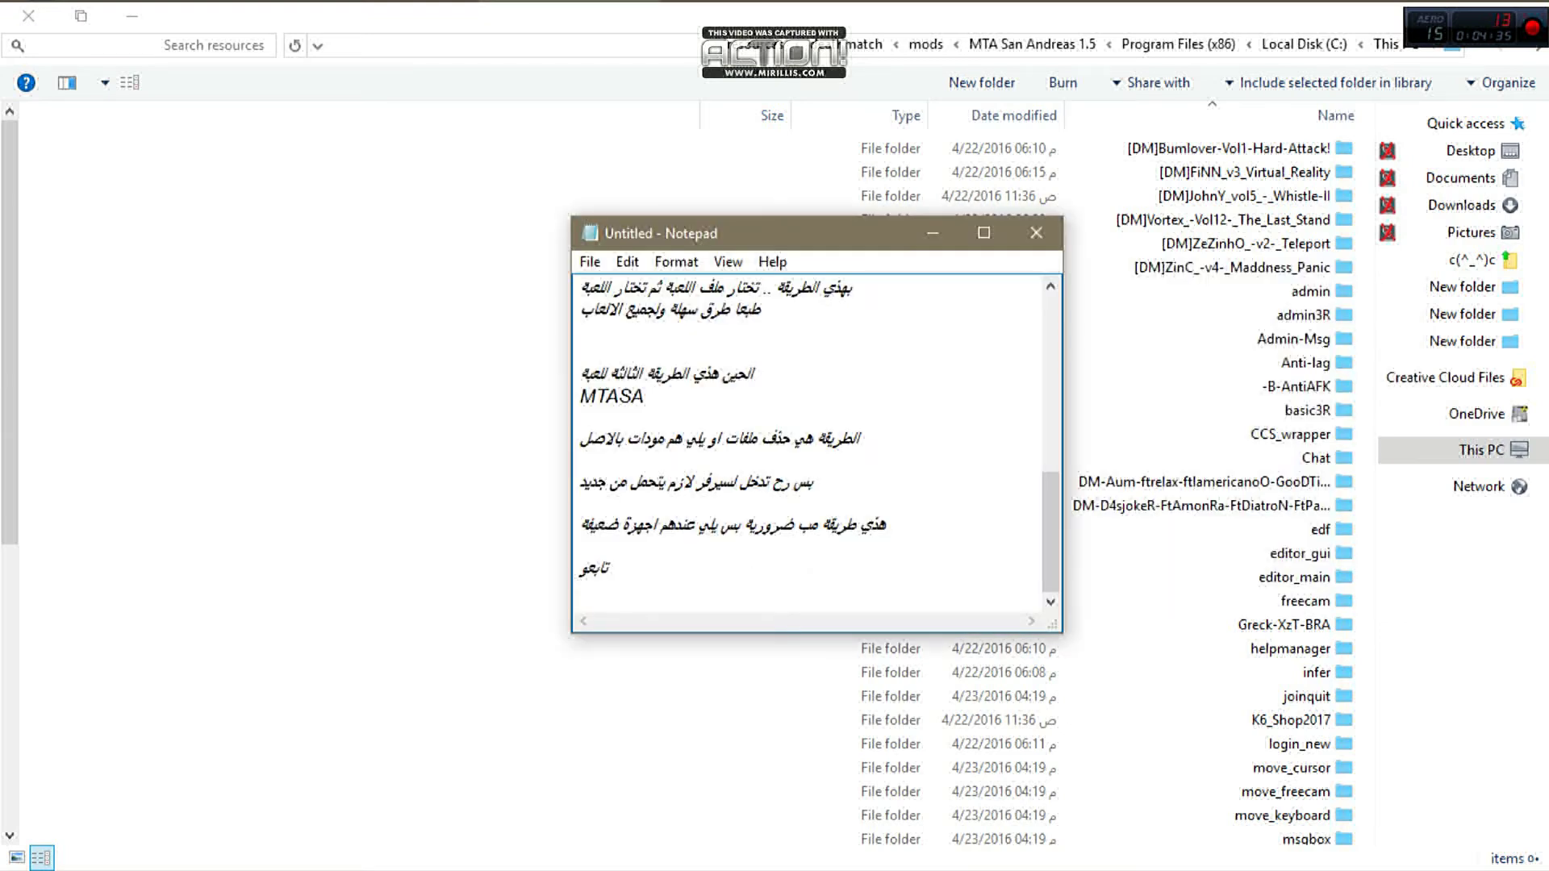
{"action": "key", "text": "Return"}
{"action": "key", "text": "Return"}
{"action": "type", "text": "ذول"}
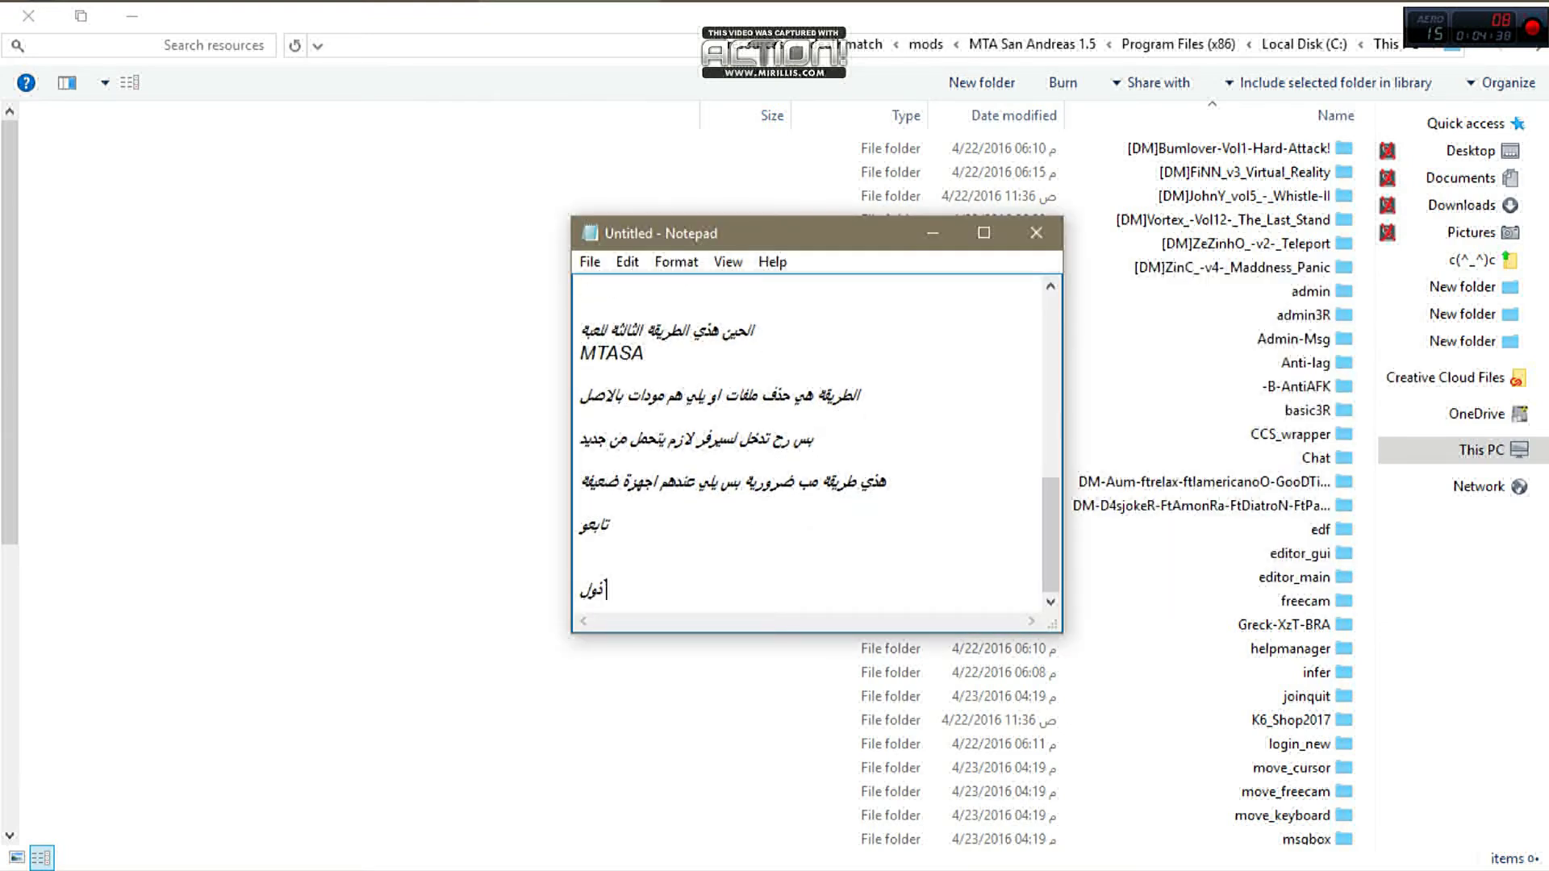
{"action": "type", "text": " يمكن تلاقيهم ملفات"}
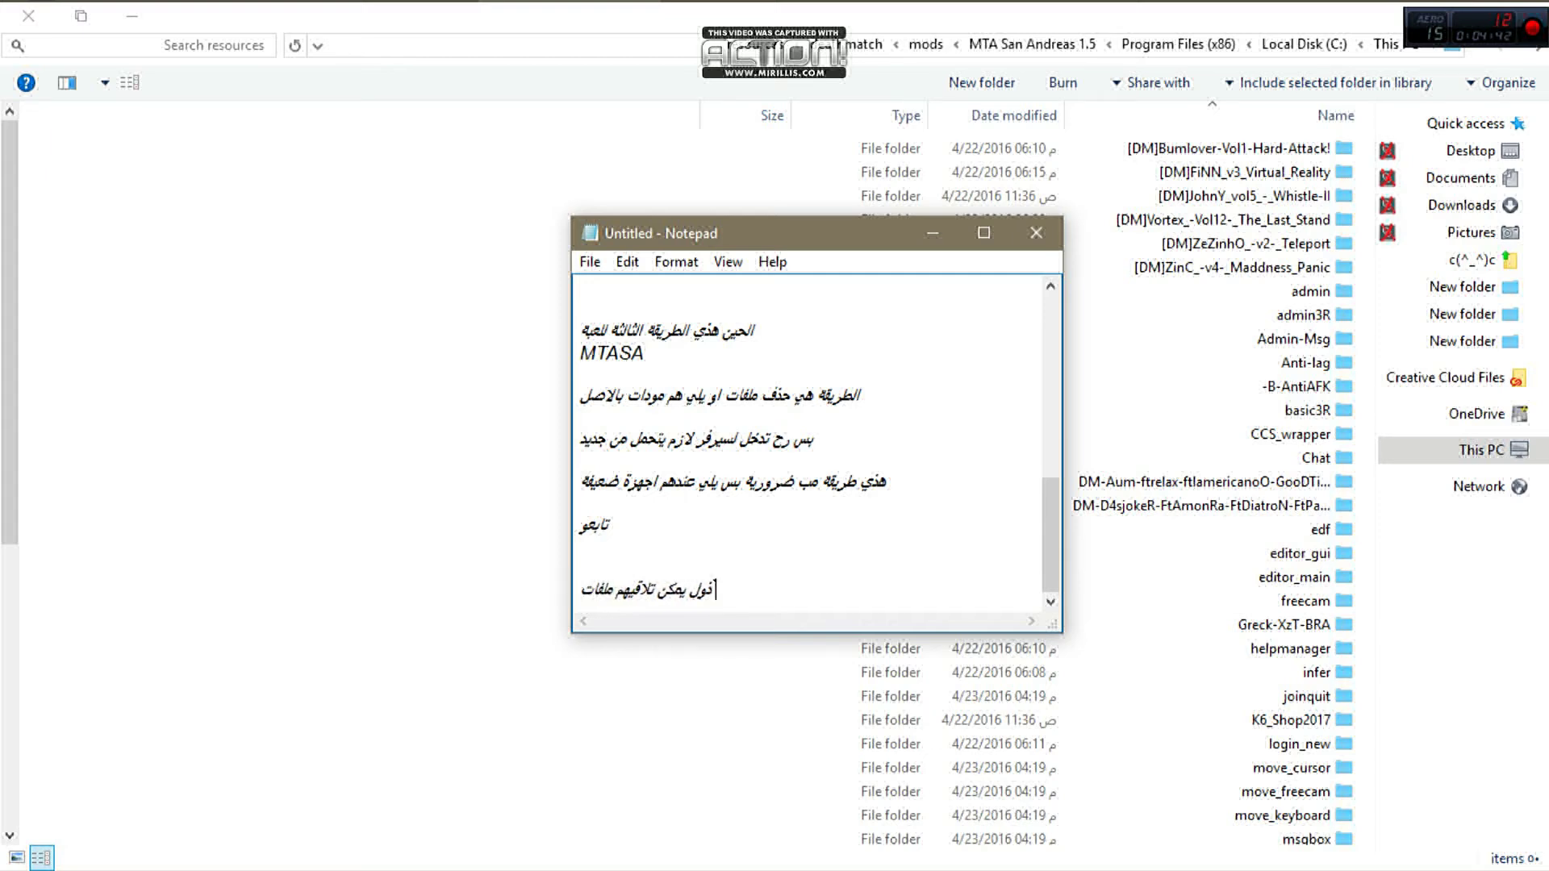
{"action": "type", "text": " كثيرة او قليله"}
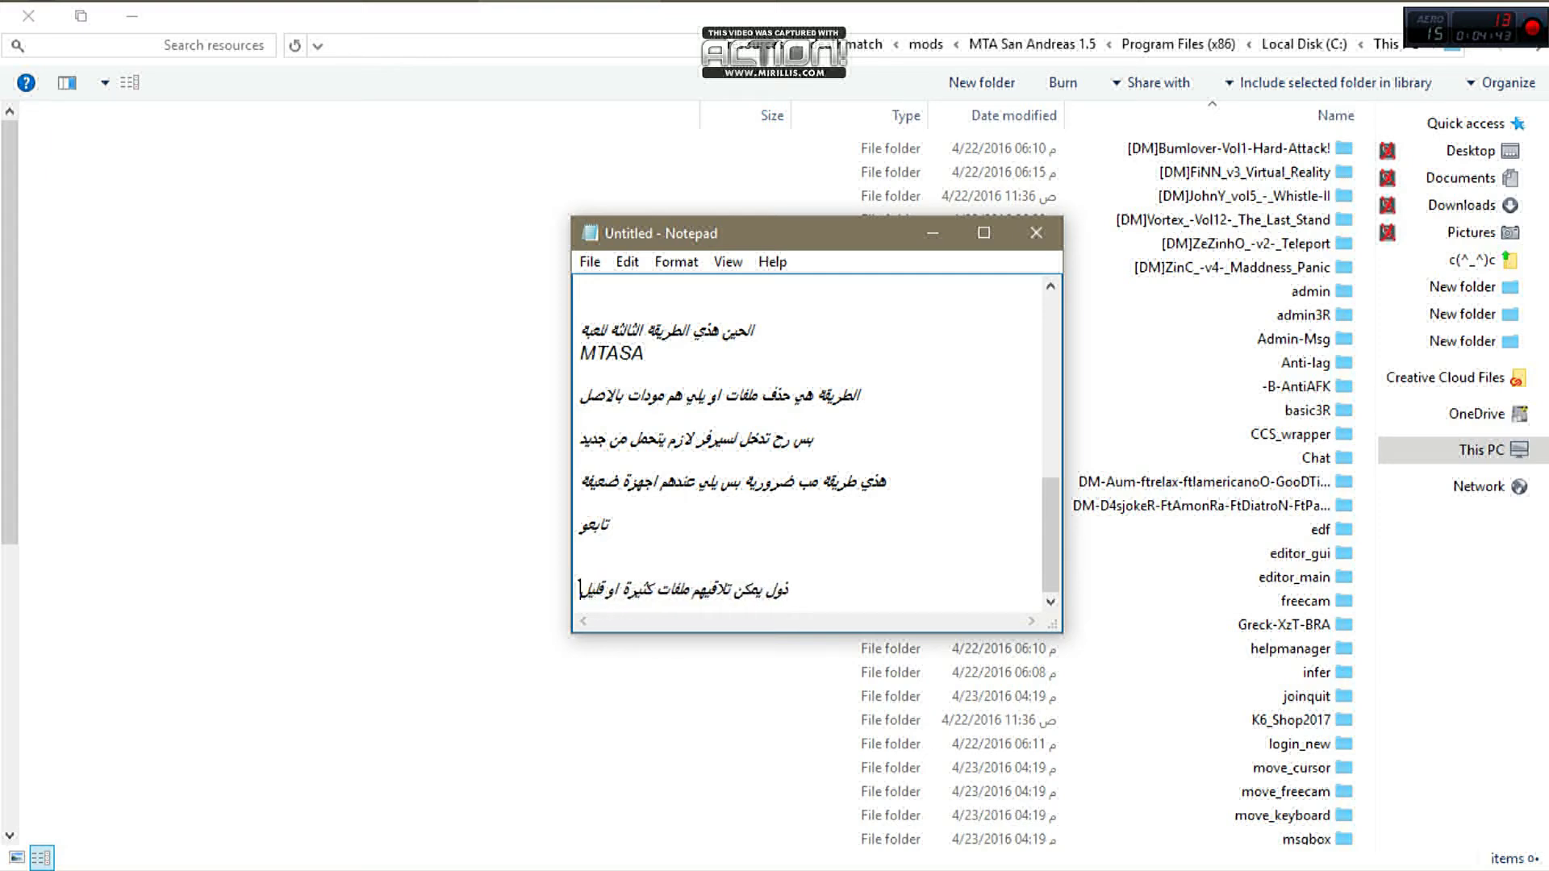
- Leave a blank line and add "قوم بحذفهم" to the note
{"action": "key", "text": "Return"}
{"action": "key", "text": "Return"}
{"action": "type", "text": "قوم بحذفهم ب"}
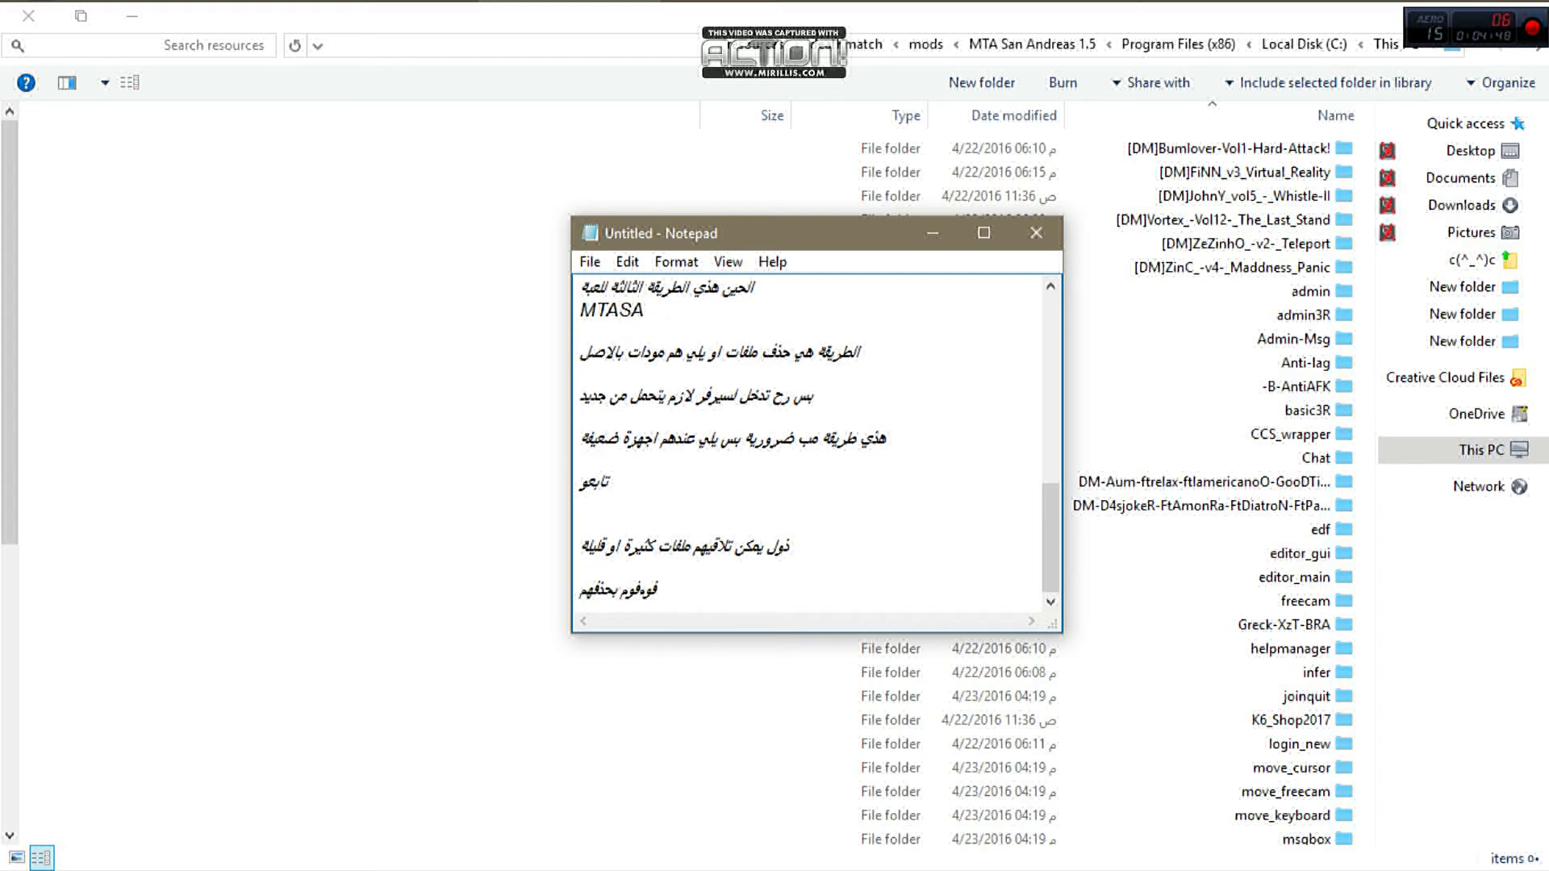
{"action": "key", "text": "BackSpace"}
{"action": "key", "text": "BackSpace"}
{"action": "key", "text": "Return"}
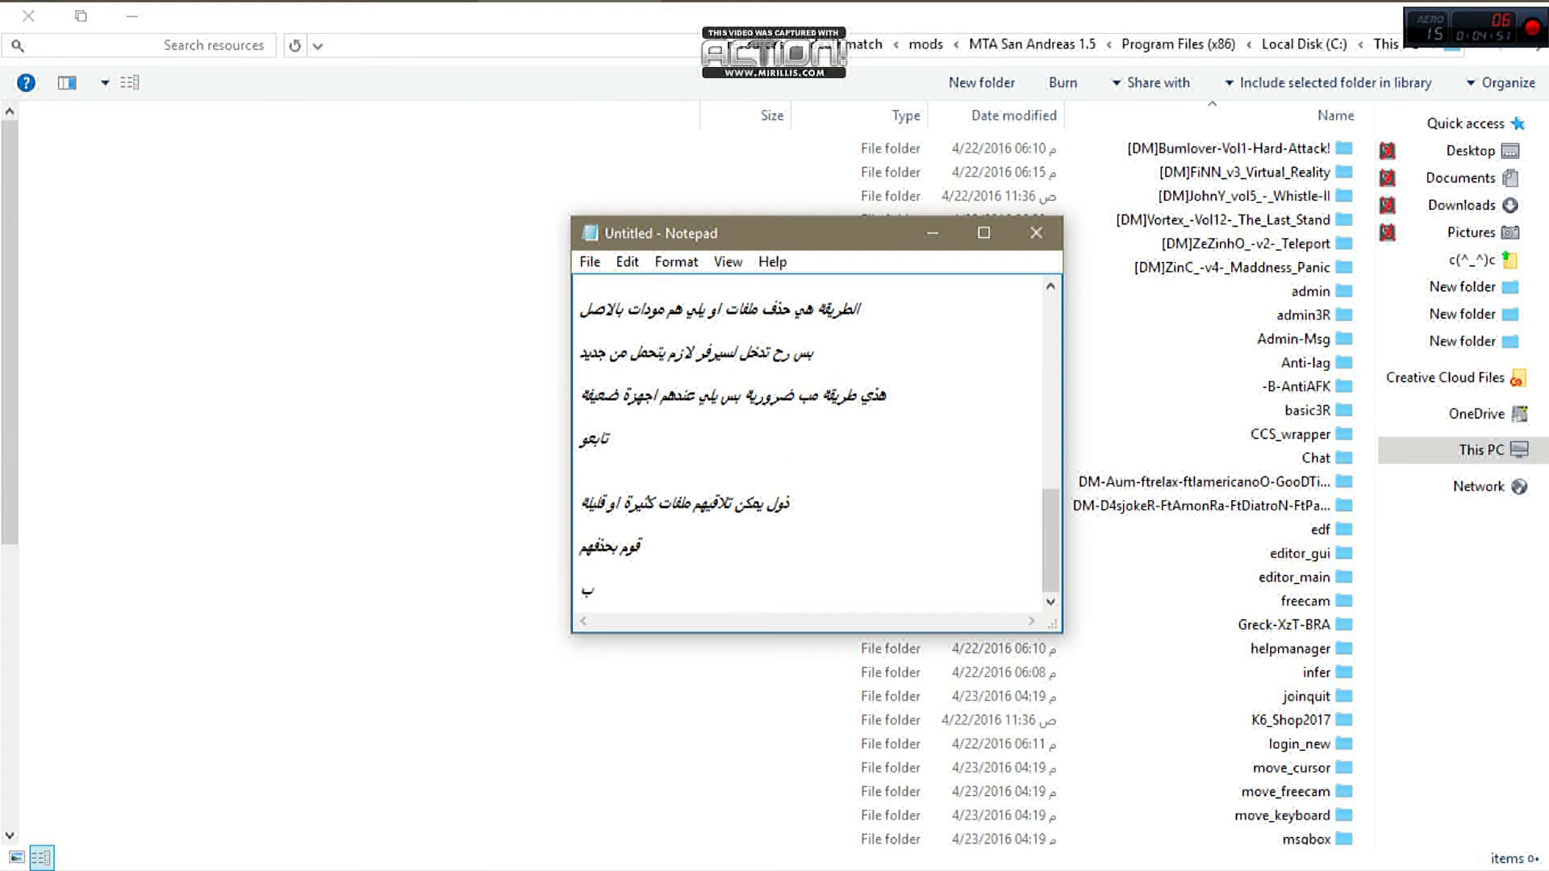
- Add the remark "بس ملاحظة : كل سيرفر كنت داخلة من قبل لازم يتحمل من جديد" to the note
{"action": "type", "text": "بس ملاحظة"}
{"action": "type", "text": " : ب"}
{"action": "key", "text": "BackSpace"}
{"action": "type", "text": "رح يك"}
{"action": "key", "text": "BackSpace"}
{"action": "key", "text": "BackSpace"}
{"action": "key", "text": "BackSpace"}
{"action": "key", "text": "BackSpace"}
{"action": "key", "text": "BackSpace"}
{"action": "type", "text": "كل سيرفر كنت"}
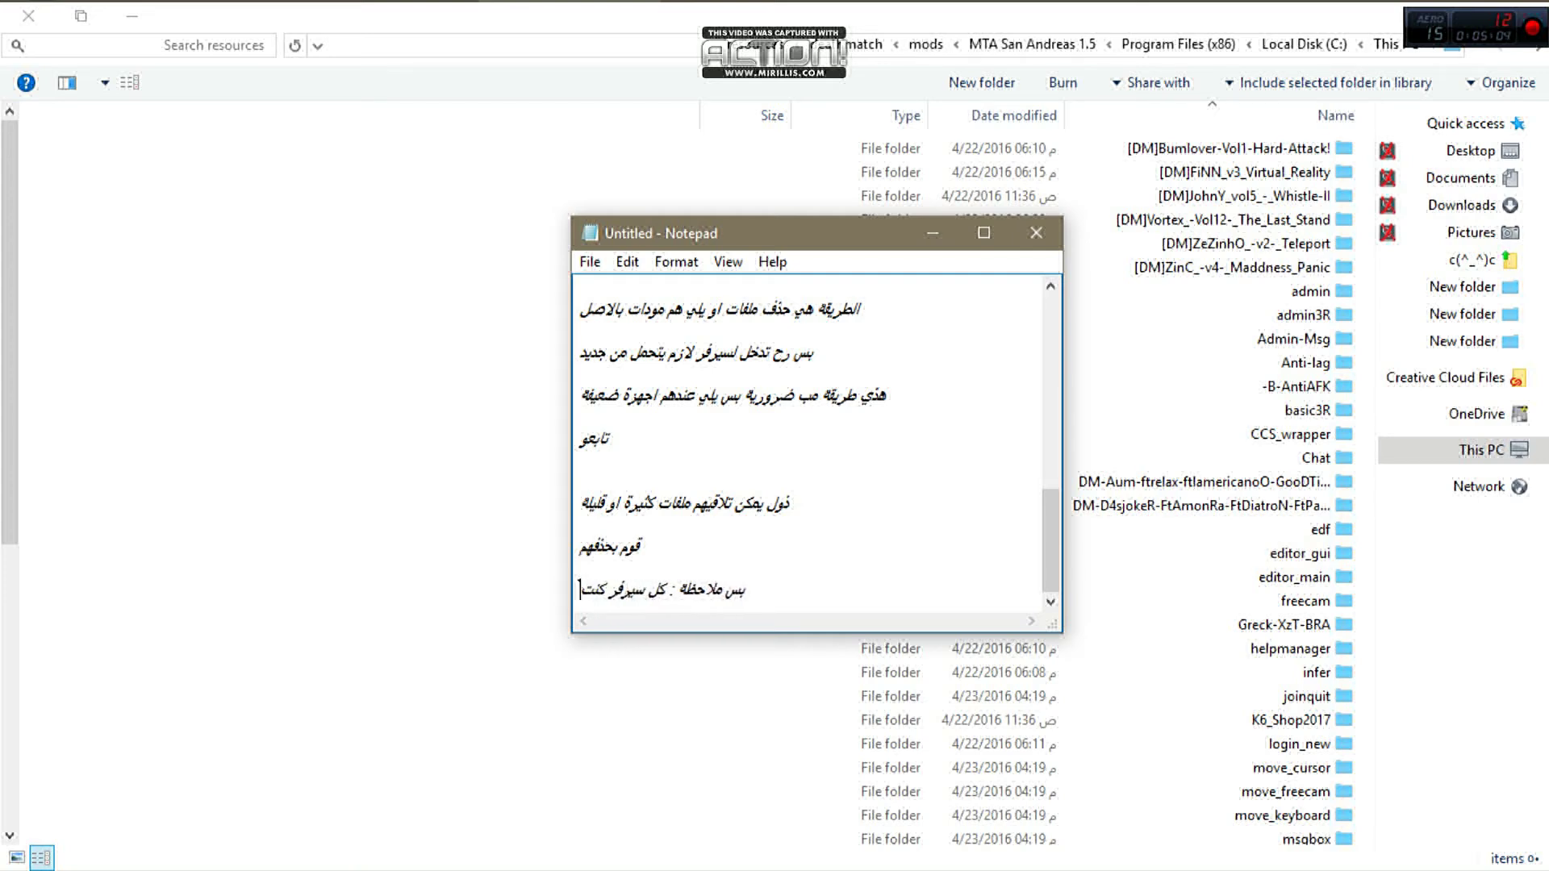
{"action": "type", "text": " داخلة من قب"}
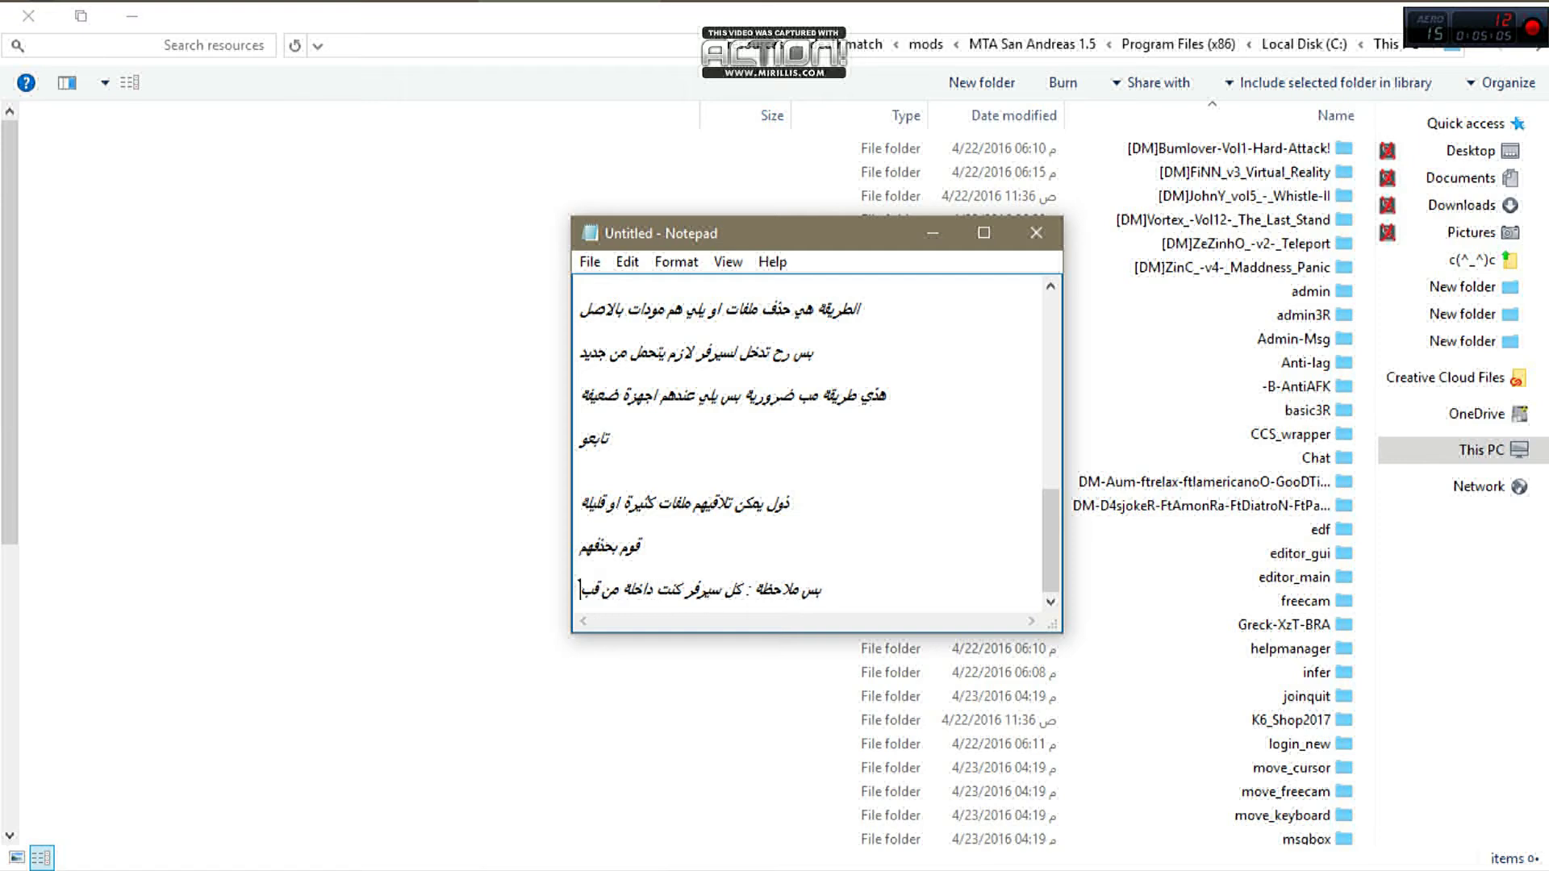
{"action": "type", "text": "ل لازم ي"}
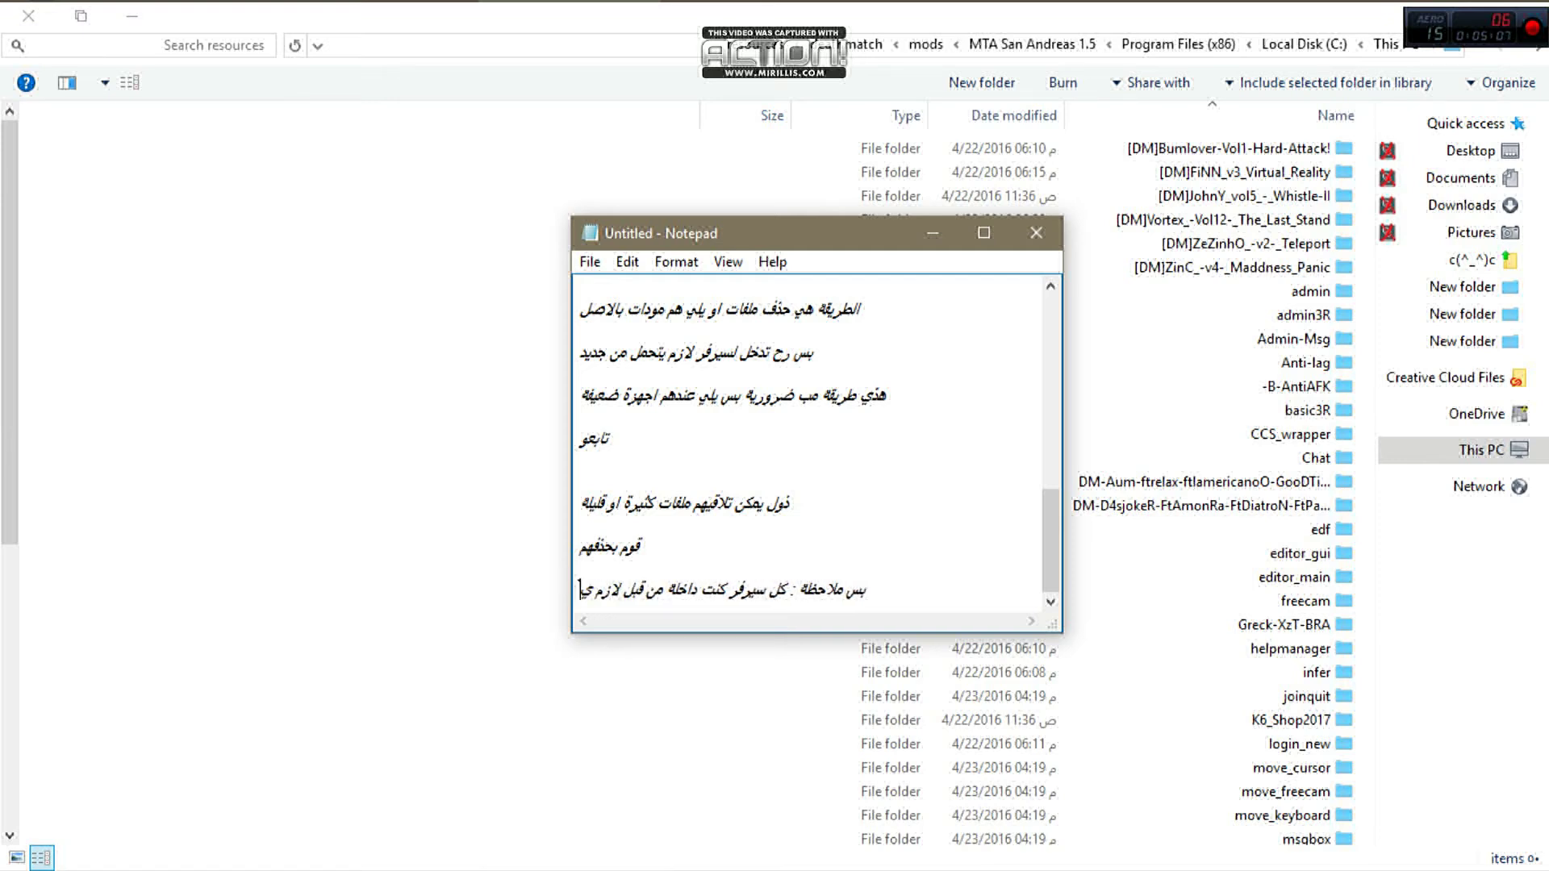
{"action": "type", "text": "تحمل من جديد"}
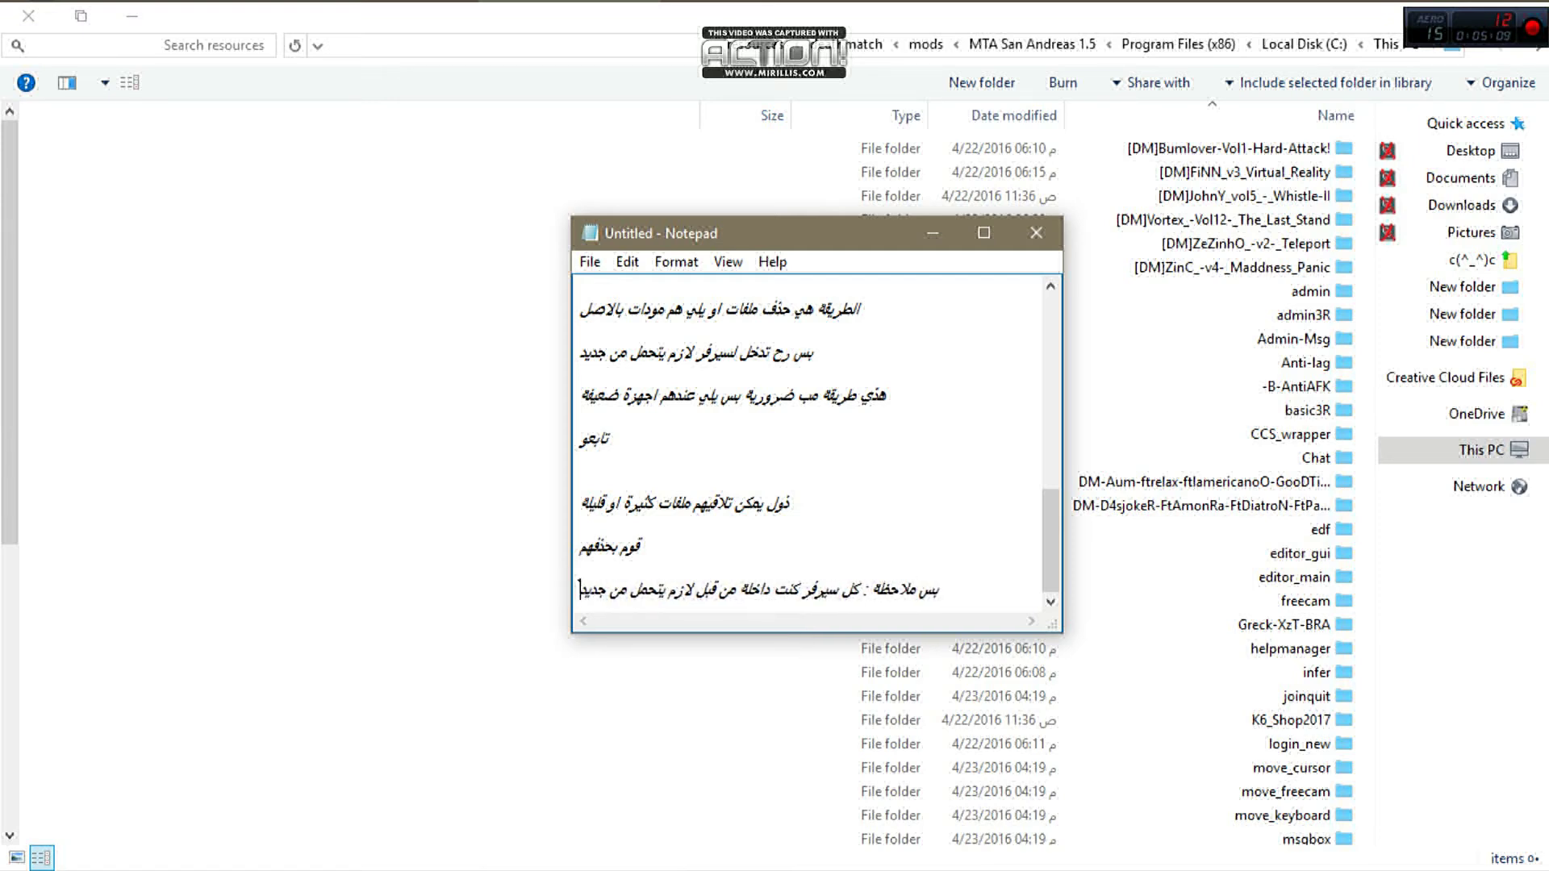
- Add the line "مشان لا تقولون مشاكل ونصاب ومدري ايش" beneath the remark in the note
{"action": "key", "text": "Return"}
{"action": "type", "text": "مثلا"}
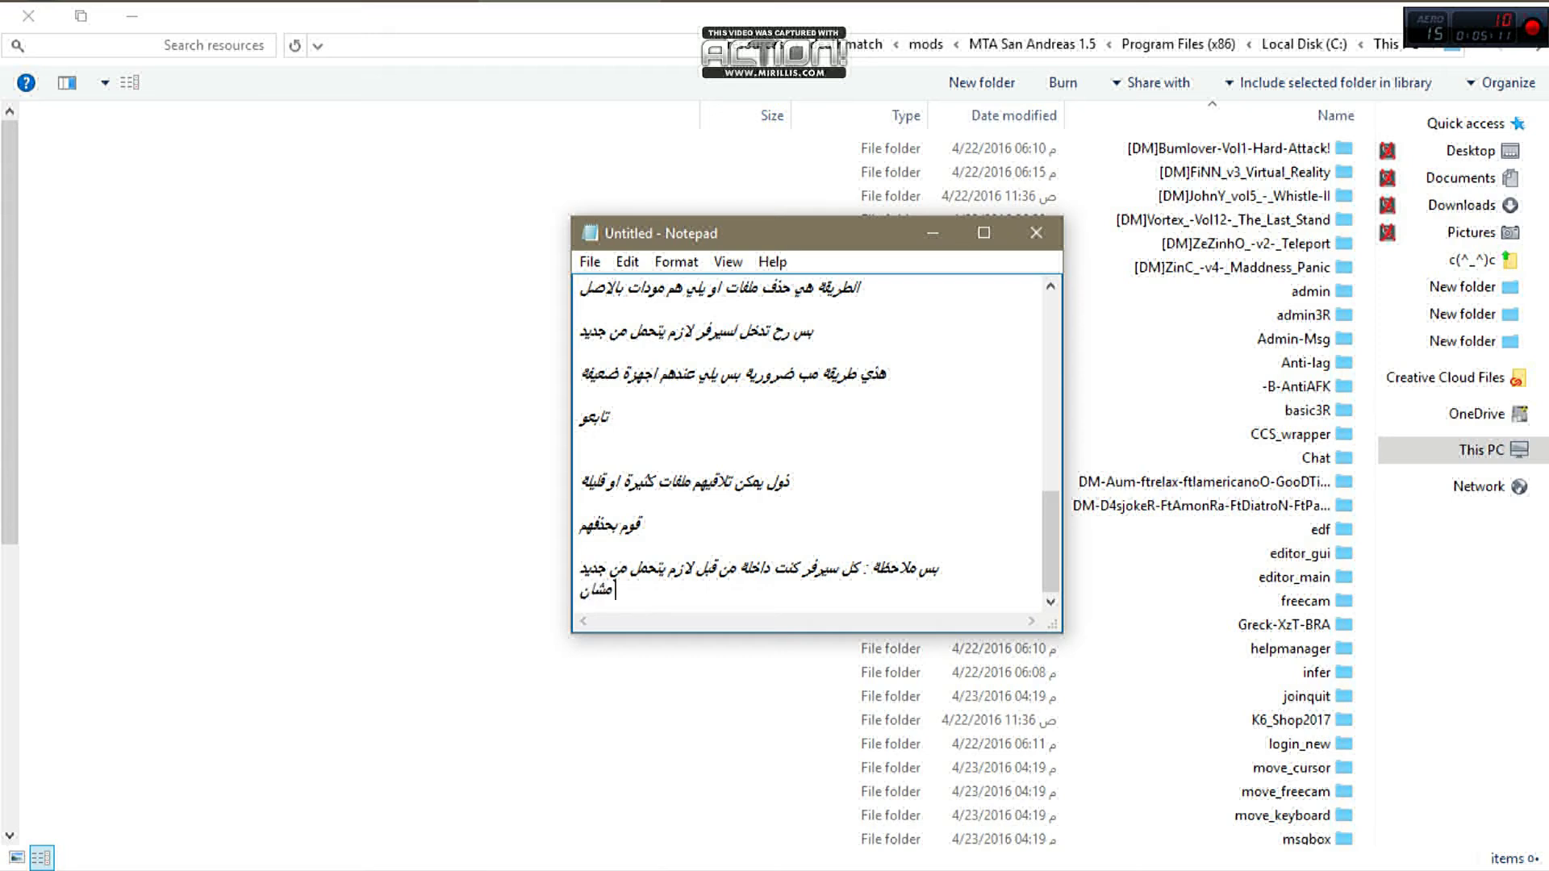
{"action": "type", "text": " لا تقولون مشاكل و"}
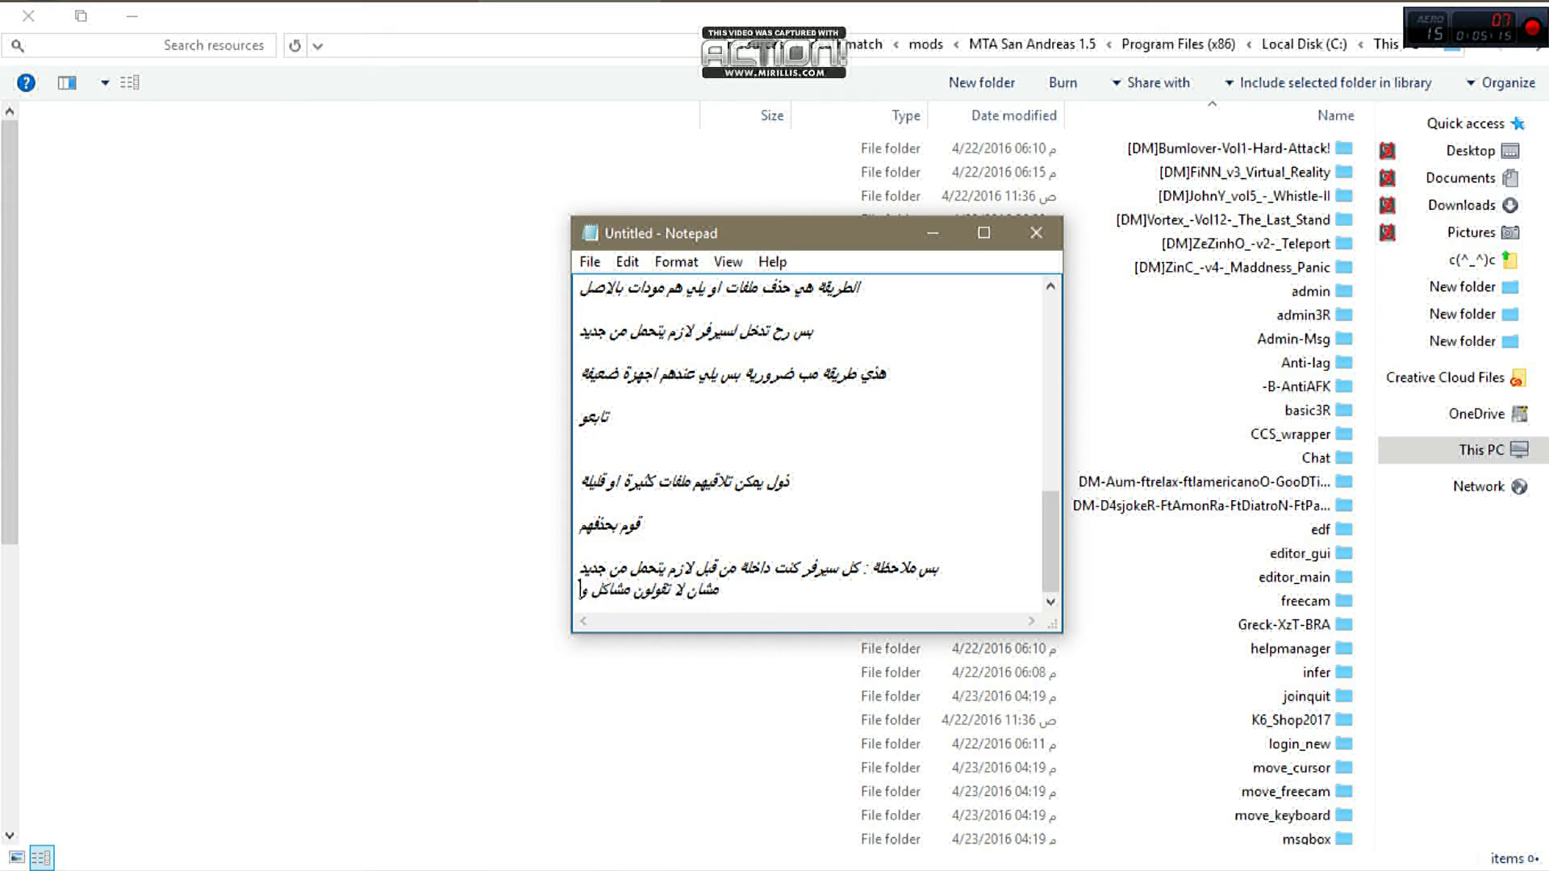
{"action": "type", "text": "نصا"}
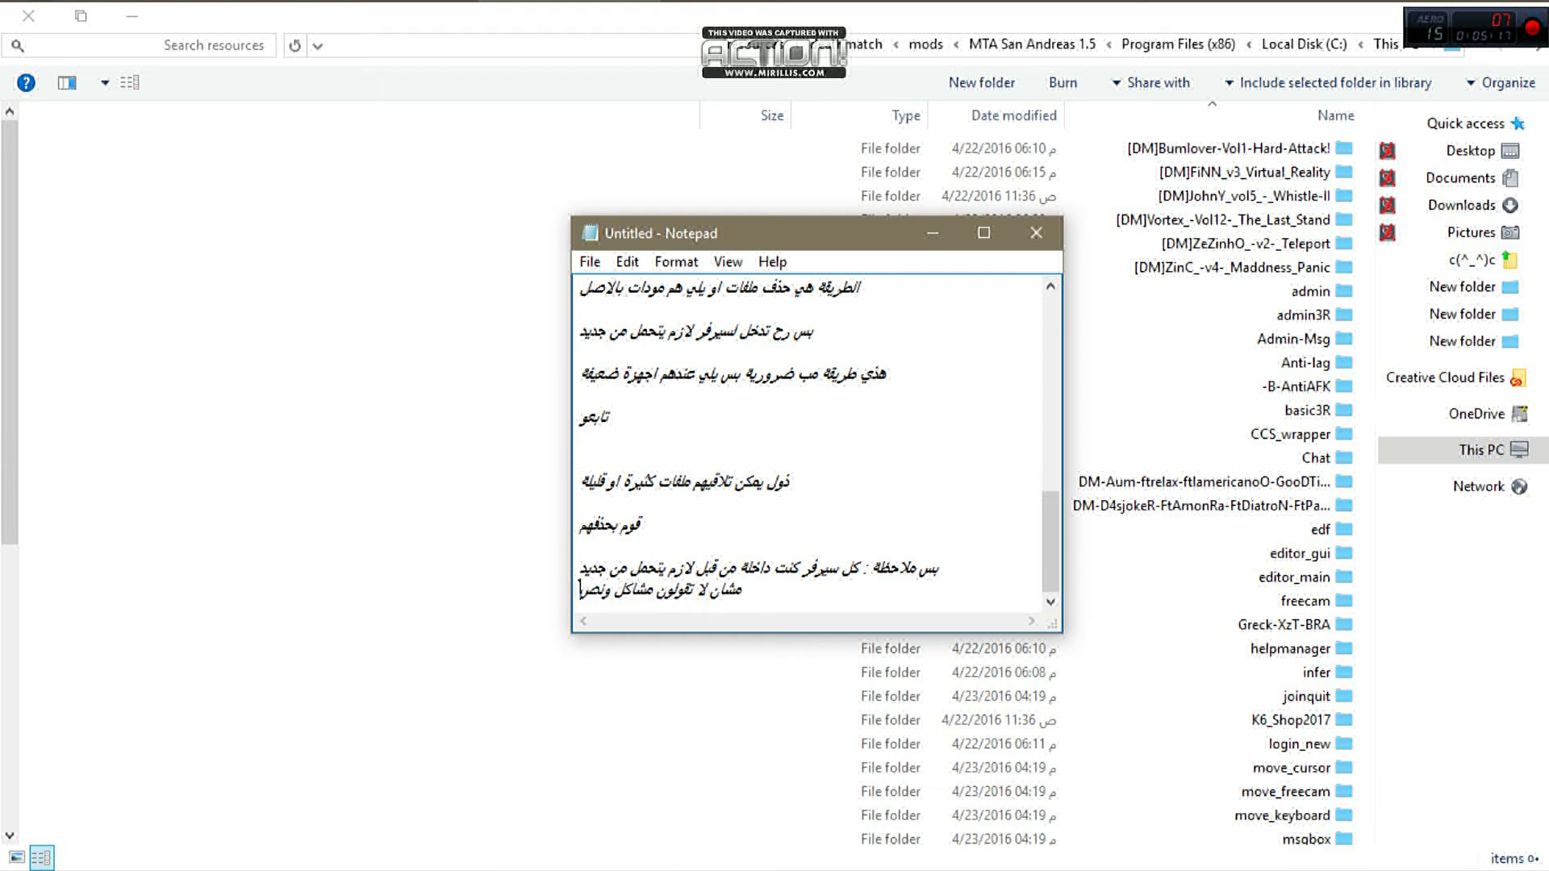
{"action": "type", "text": "ب ومدري ايش"}
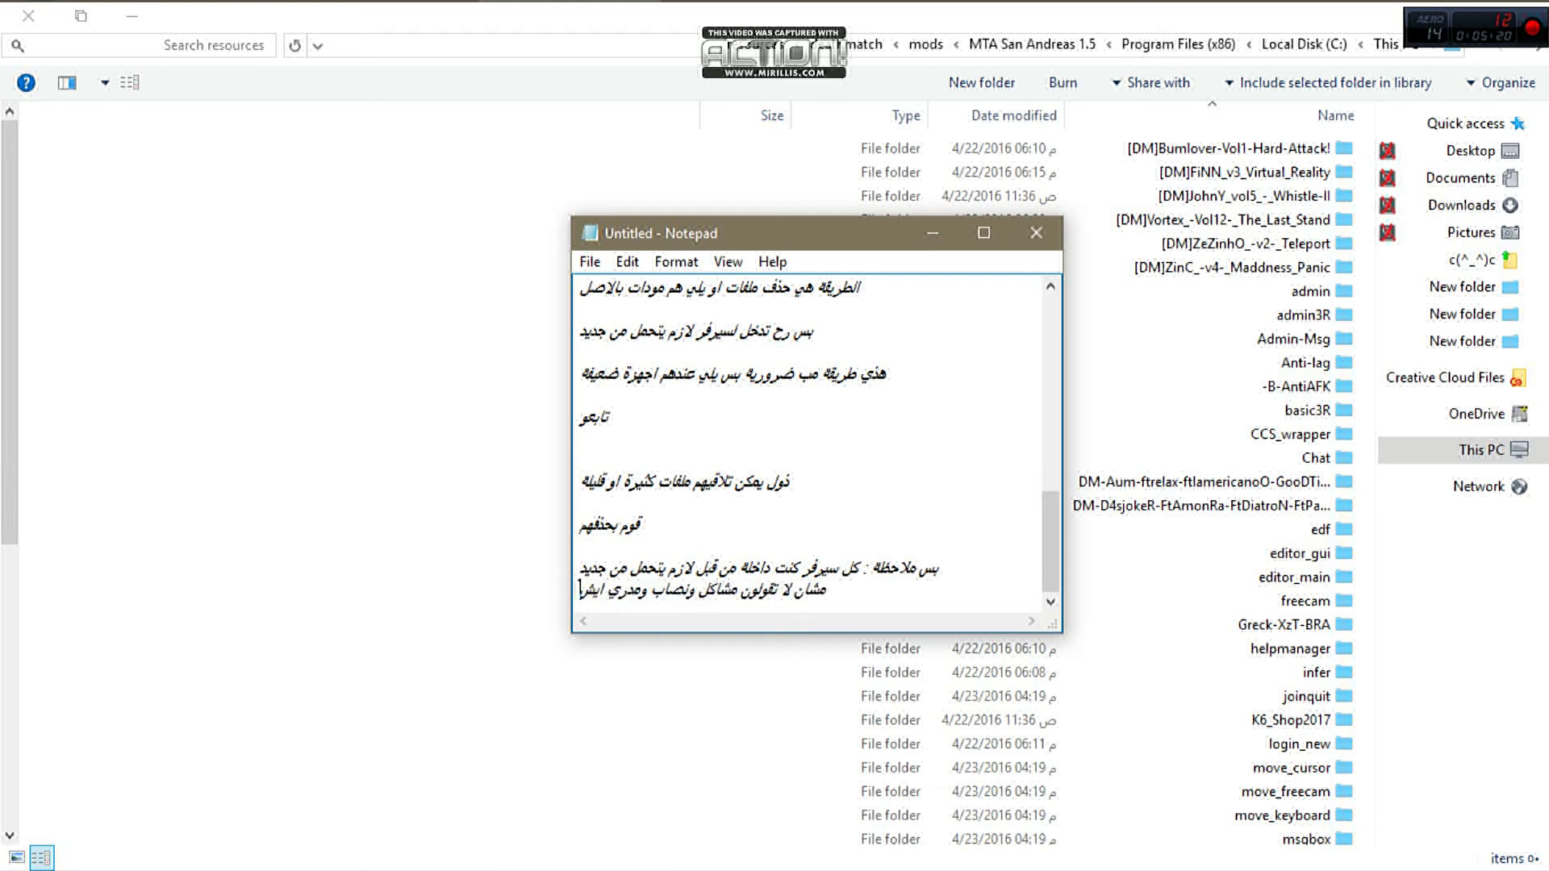
- Write "طبعاً باقي خطوة وحدة" on a new line of the note
{"action": "key", "text": "Return"}
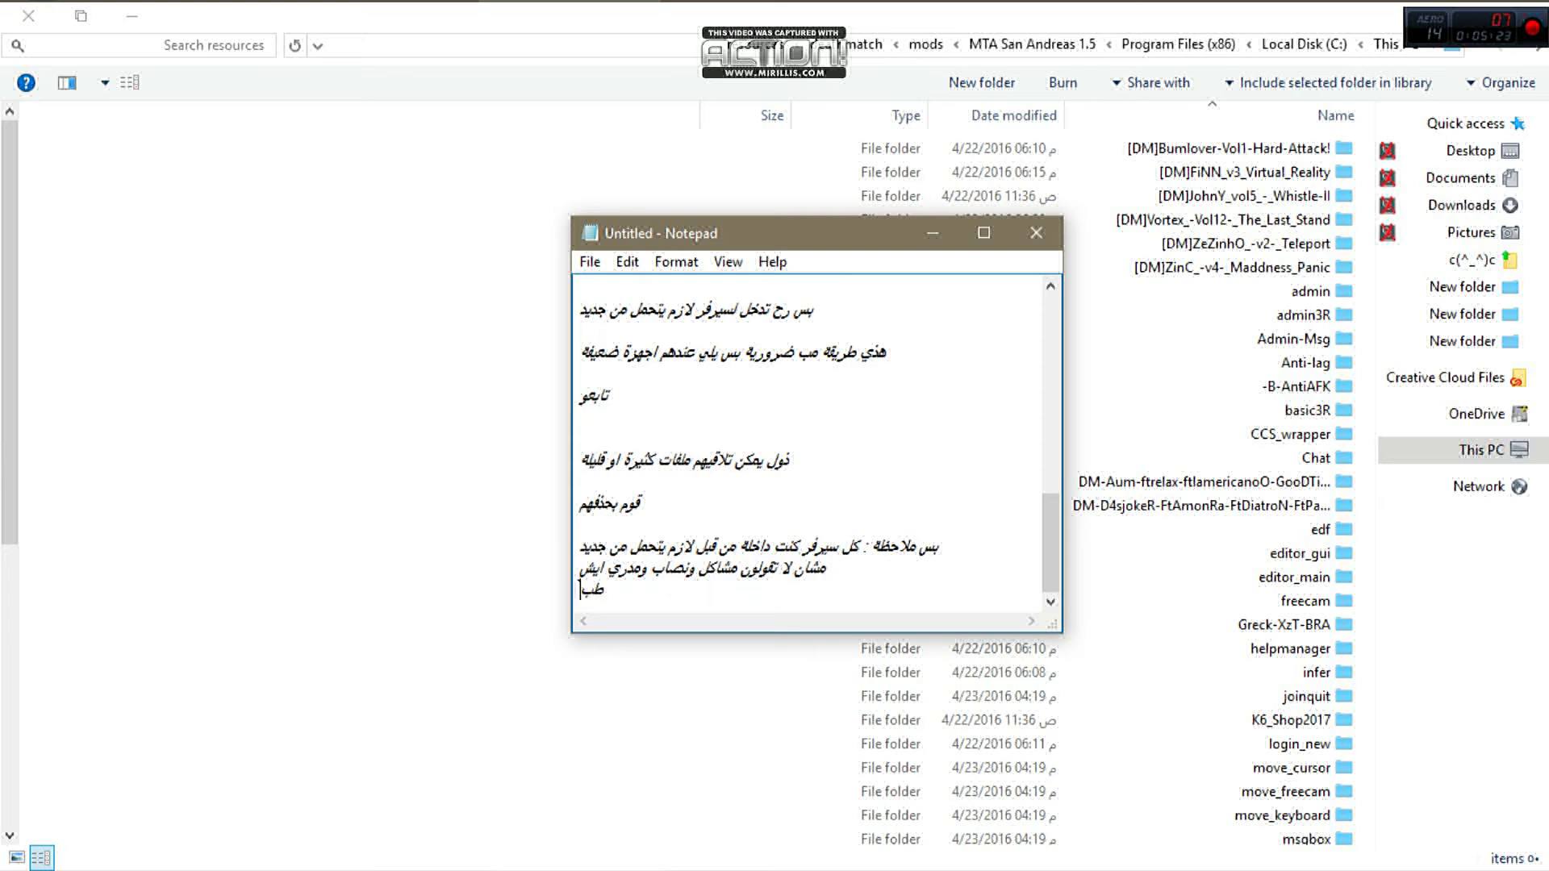
{"action": "type", "text": "طبعاً باقي حط"}
{"action": "key", "text": "BackSpace"}
{"action": "key", "text": "BackSpace"}
{"action": "type", "text": "خطوة وحد"}
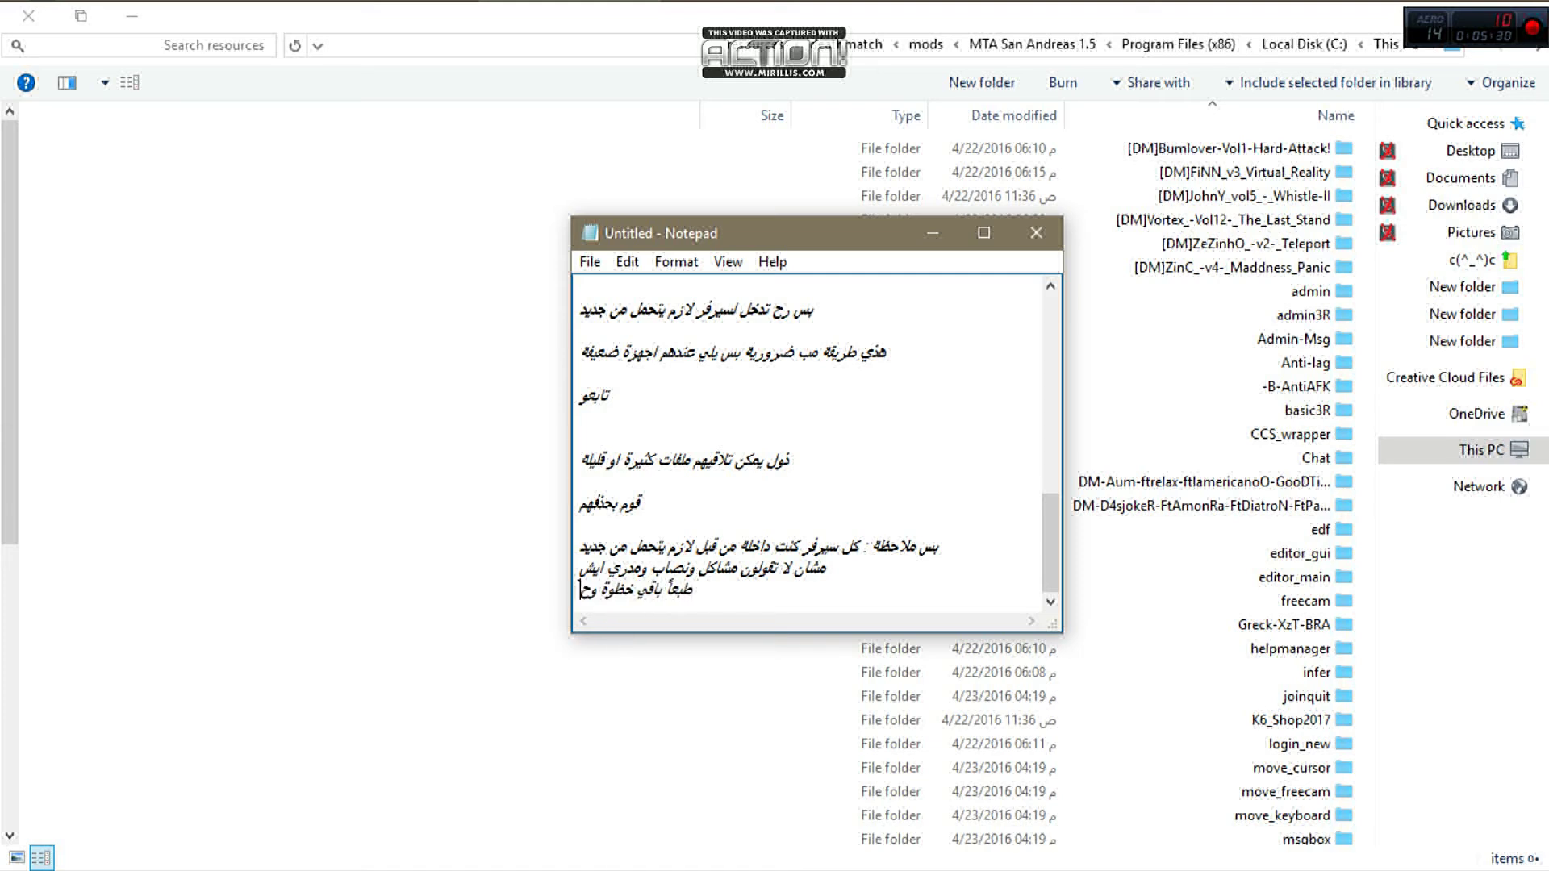
{"action": "type", "text": "ة"}
- Leave a blank line and add "لازم ذكرتها من قبل" to the note
{"action": "key", "text": "Return"}
{"action": "key", "text": "Return"}
{"action": "type", "text": "لازا"}
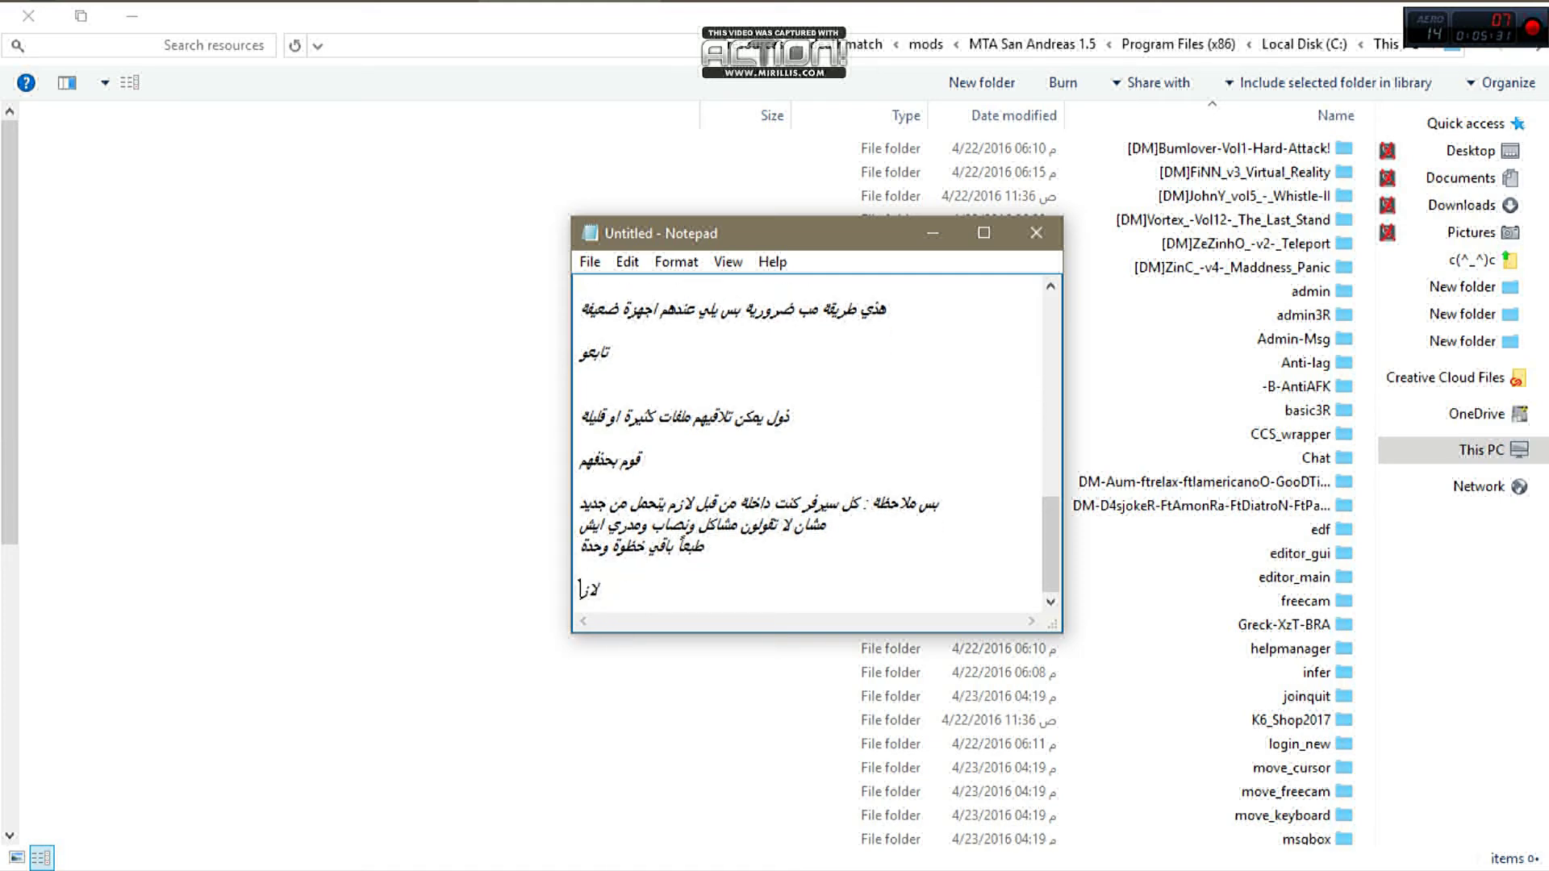
{"action": "type", "text": " ذكرتها من قبل"}
- After a blank line, write "وهي تشغيل", "Run" and "وتكتب" on three consecutive lines of the note
{"action": "key", "text": "Return"}
{"action": "key", "text": "Return"}
{"action": "type", "text": "وهي تشغيل ال"}
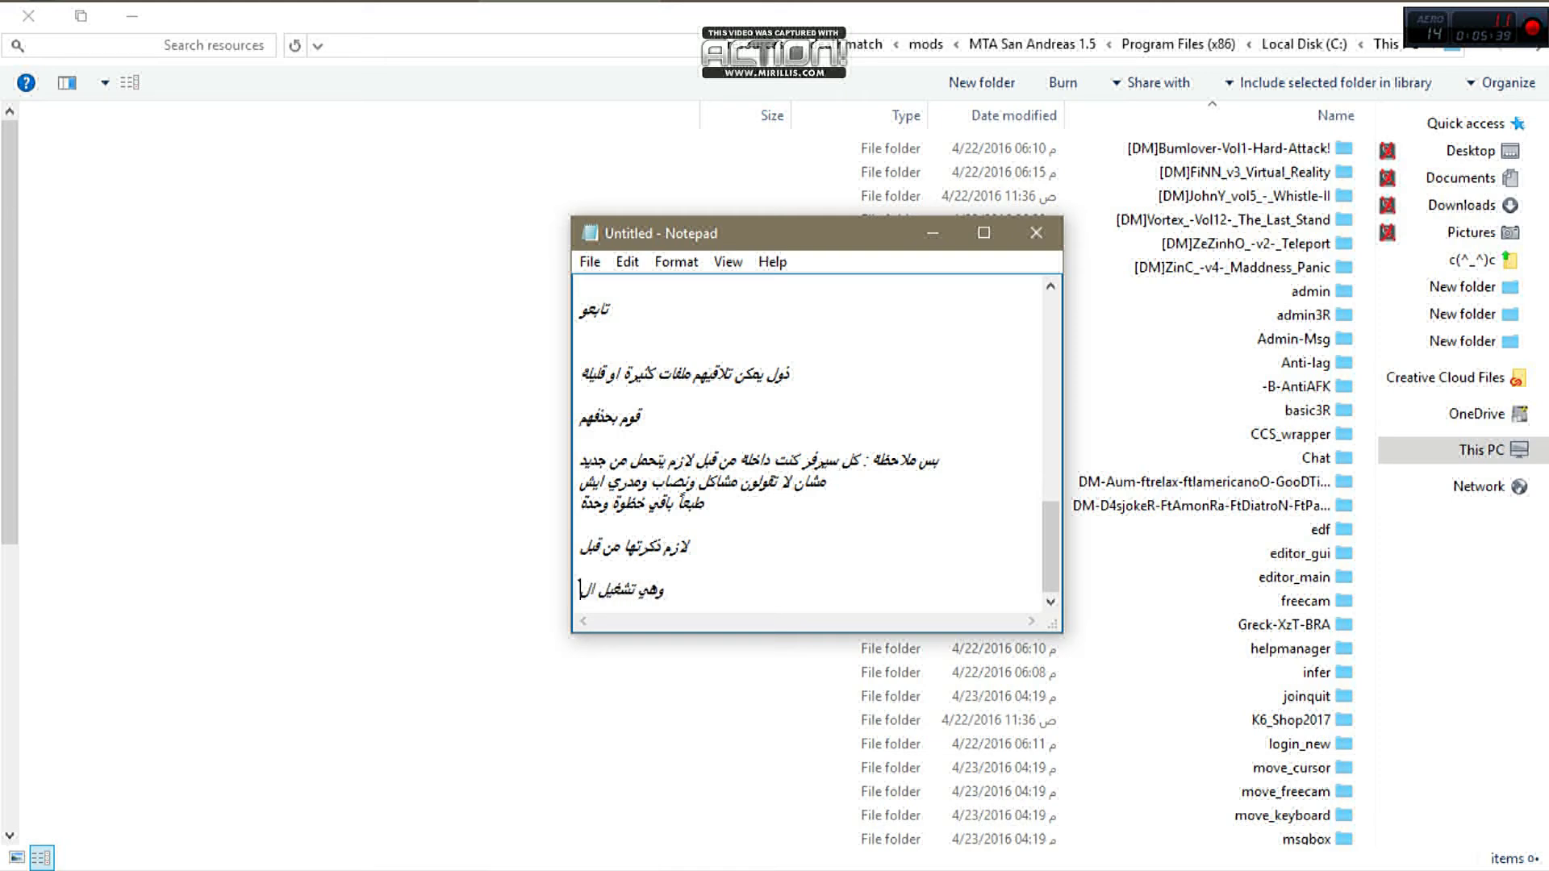
{"action": "key", "text": "BackSpace"}
{"action": "key", "text": "BackSpace"}
{"action": "key", "text": "Return"}
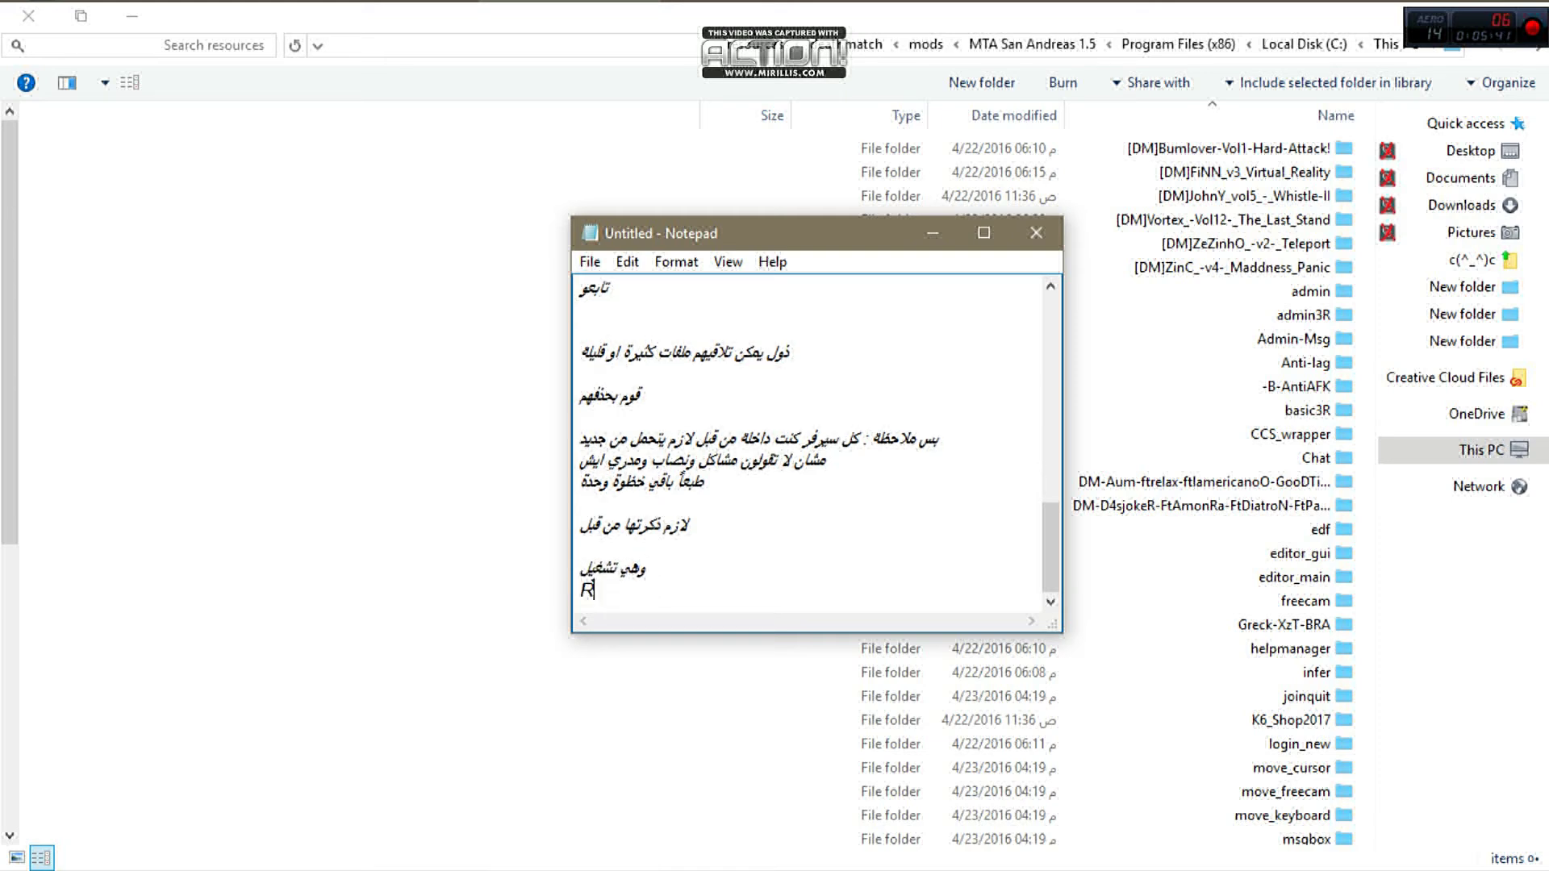
{"action": "key", "text": "BackSpace"}
{"action": "type", "text": "un"}
{"action": "key", "text": "Return"}
{"action": "type", "text": "s"}
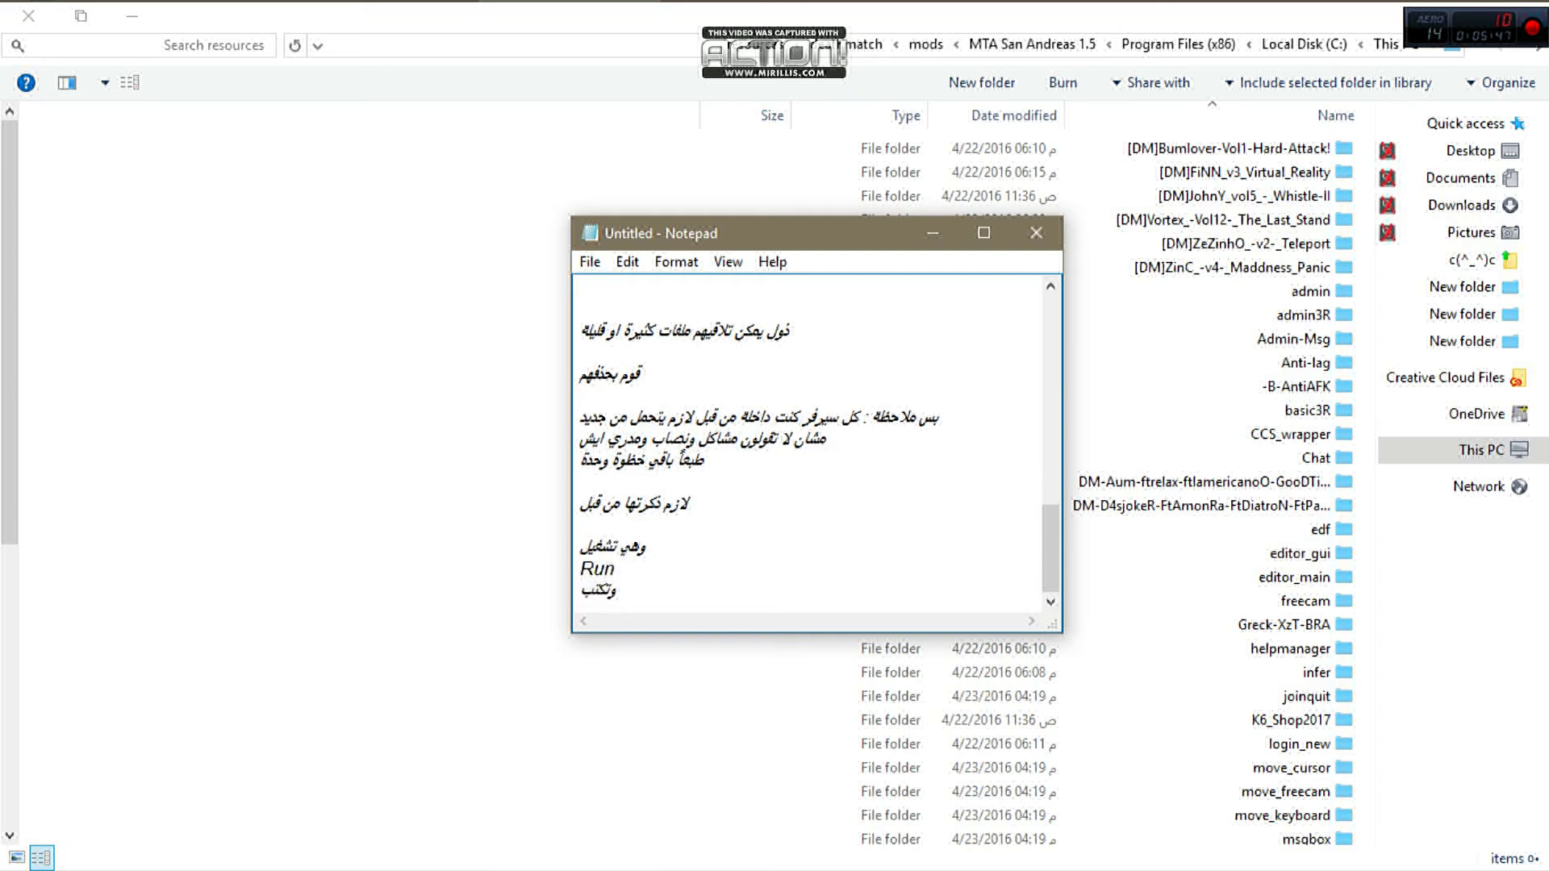
- Add "%temp%" to the note after a blank line, with another blank line below it
{"action": "key", "text": "Return"}
{"action": "key", "text": "Return"}
{"action": "type", "text": "%ف"}
{"action": "key", "text": "BackSpace"}
{"action": "key", "text": "BackSpace"}
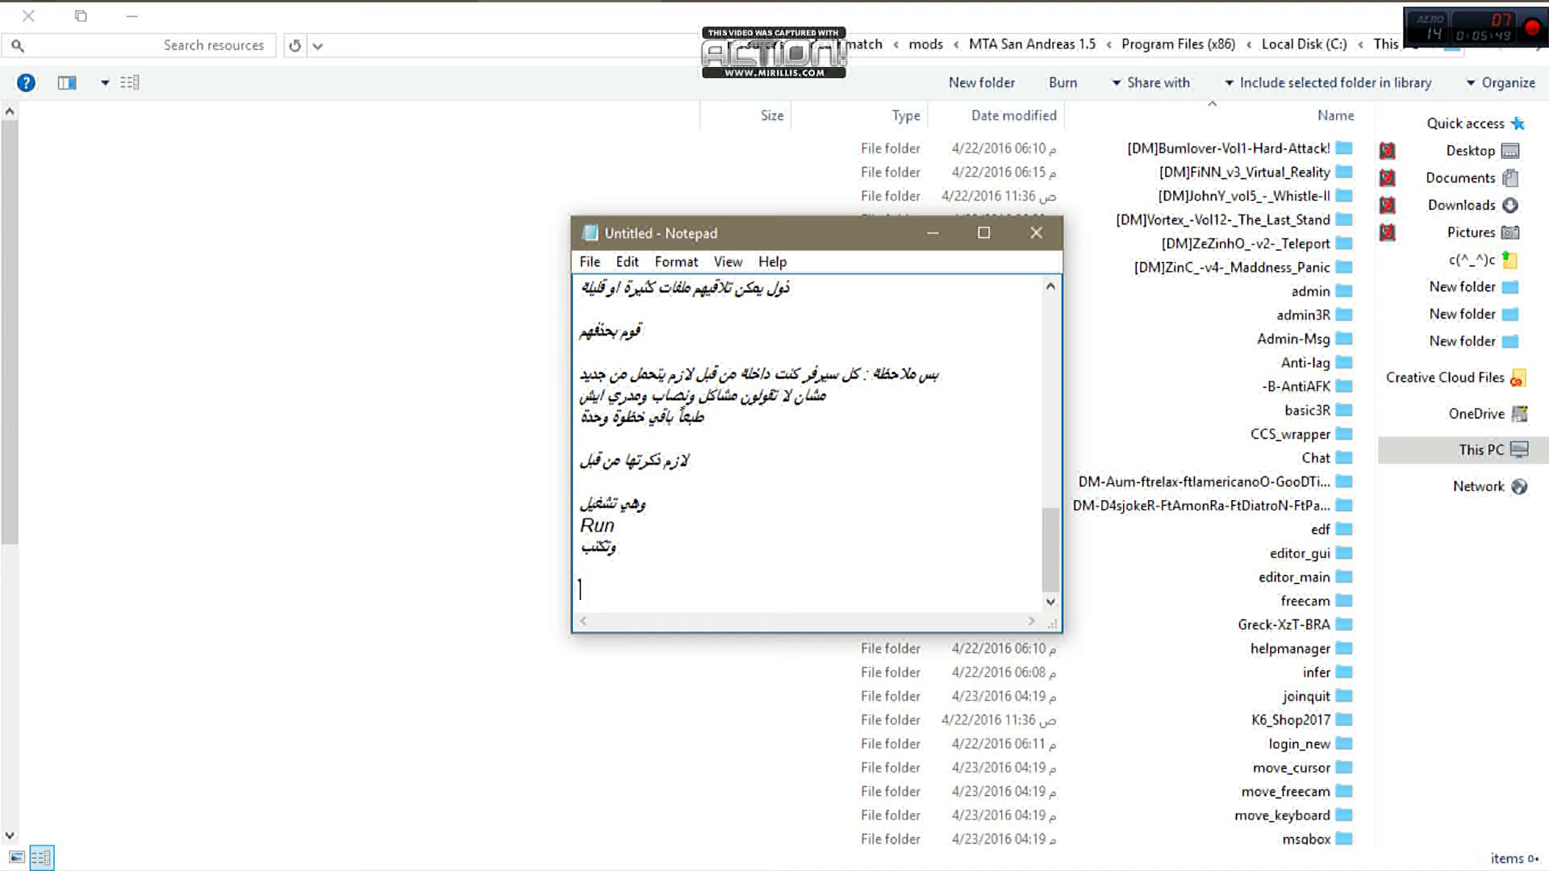
{"action": "type", "text": "%لا"}
{"action": "type", "text": "mp"}
{"action": "type", "text": "#"}
{"action": "key", "text": "BackSpace"}
{"action": "type", "text": "%"}
{"action": "key", "text": "Return"}
{"action": "key", "text": "Return"}
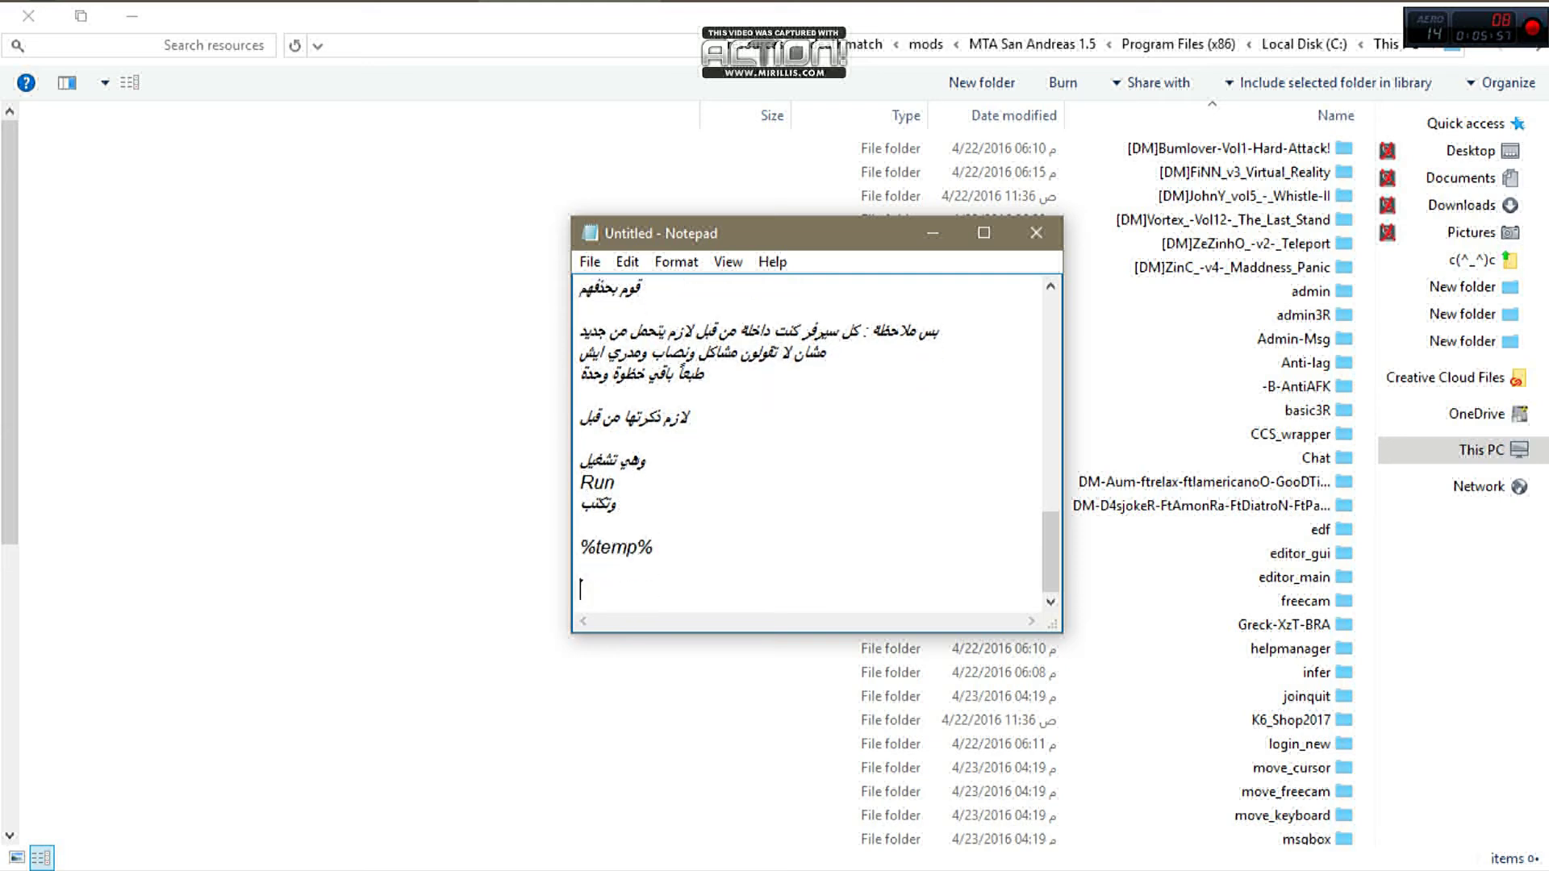
- Find and launch the Windows Run dialog and open the %temp% folder with it
{"action": "key", "text": "super"}
{"action": "type", "text": "rub"}
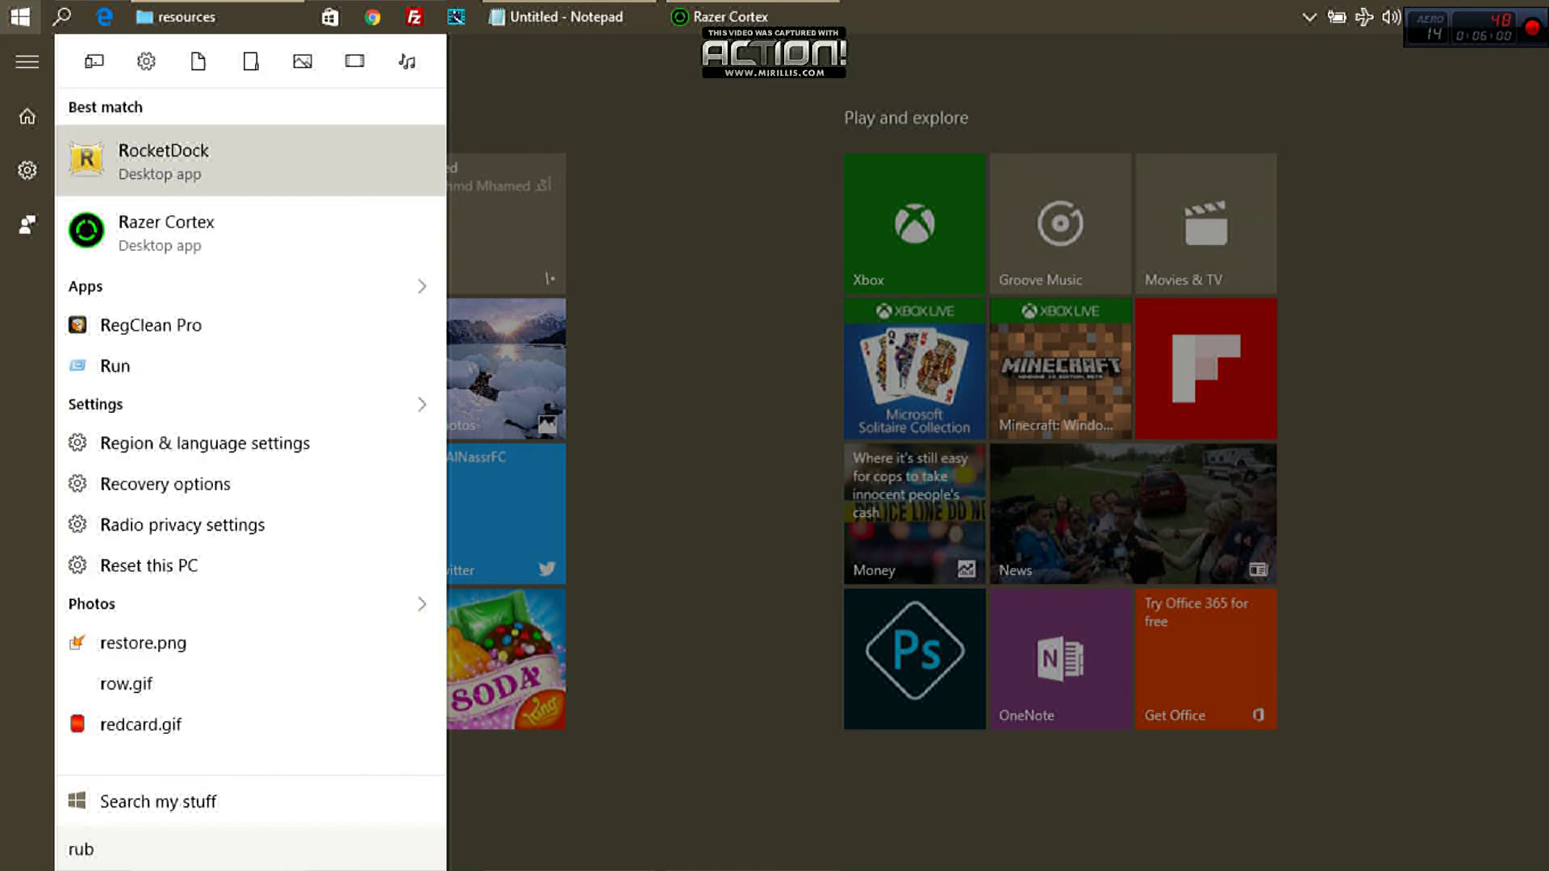
{"action": "key", "text": "BackSpace"}
{"action": "type", "text": "n"}
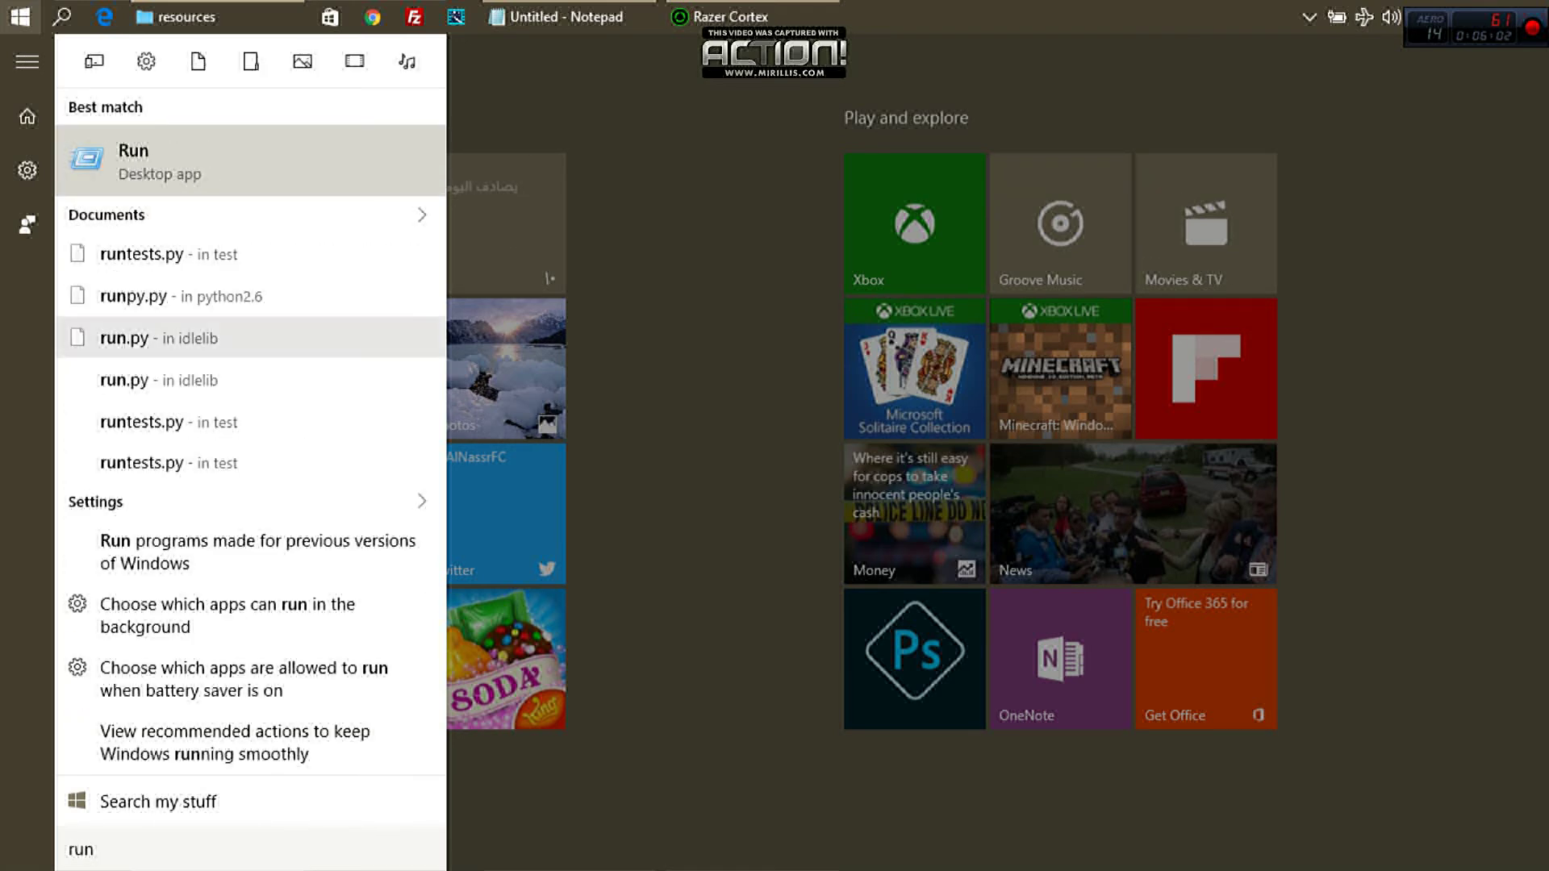
{"action": "key", "text": "Return"}
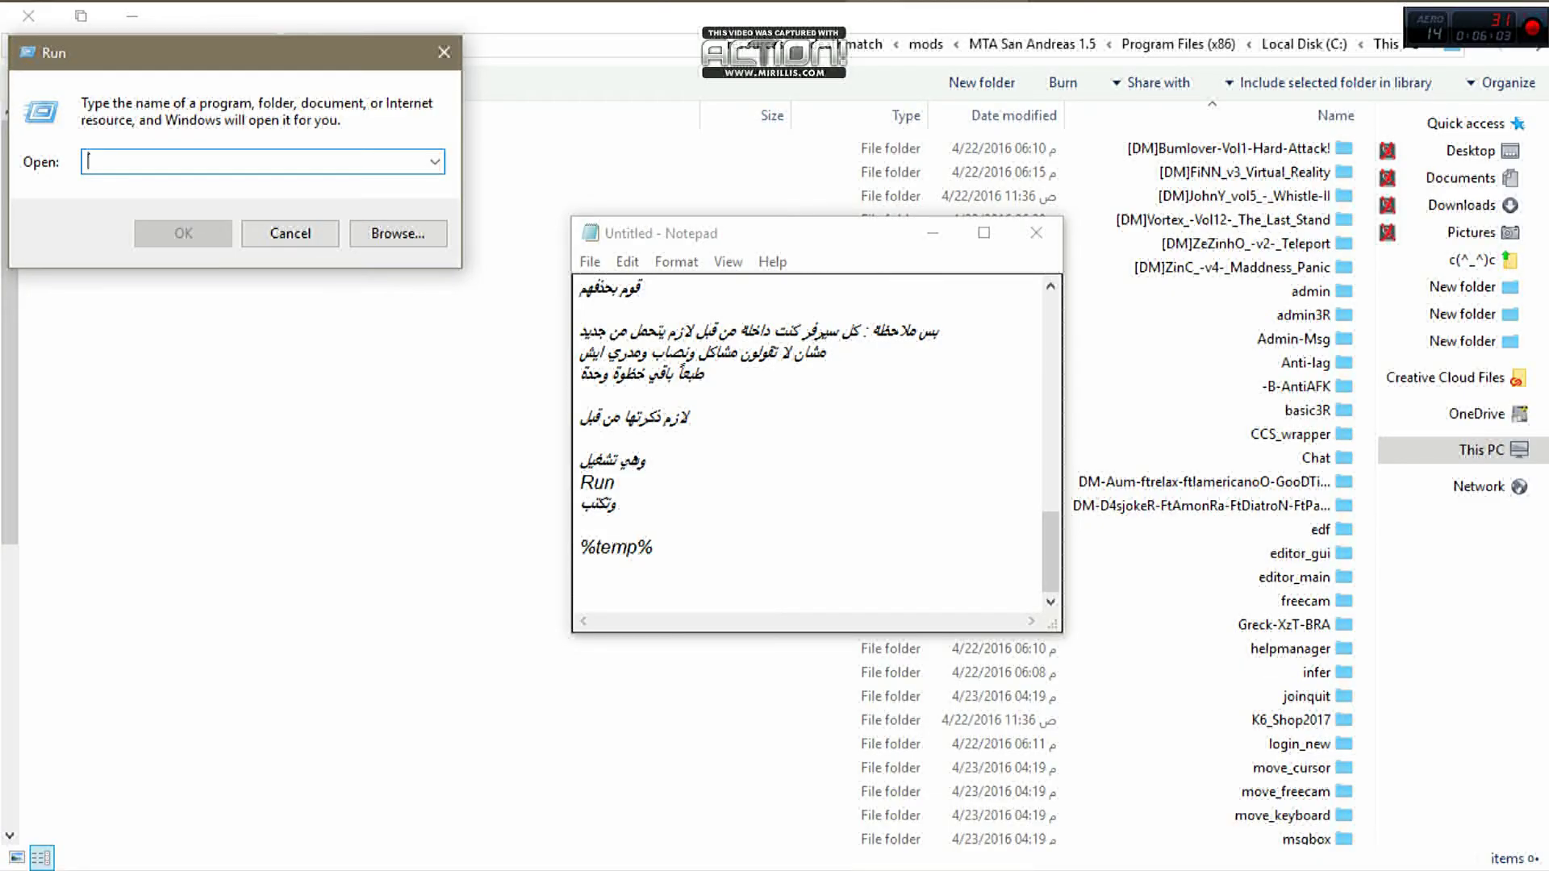
{"action": "type", "text": "%temp"}
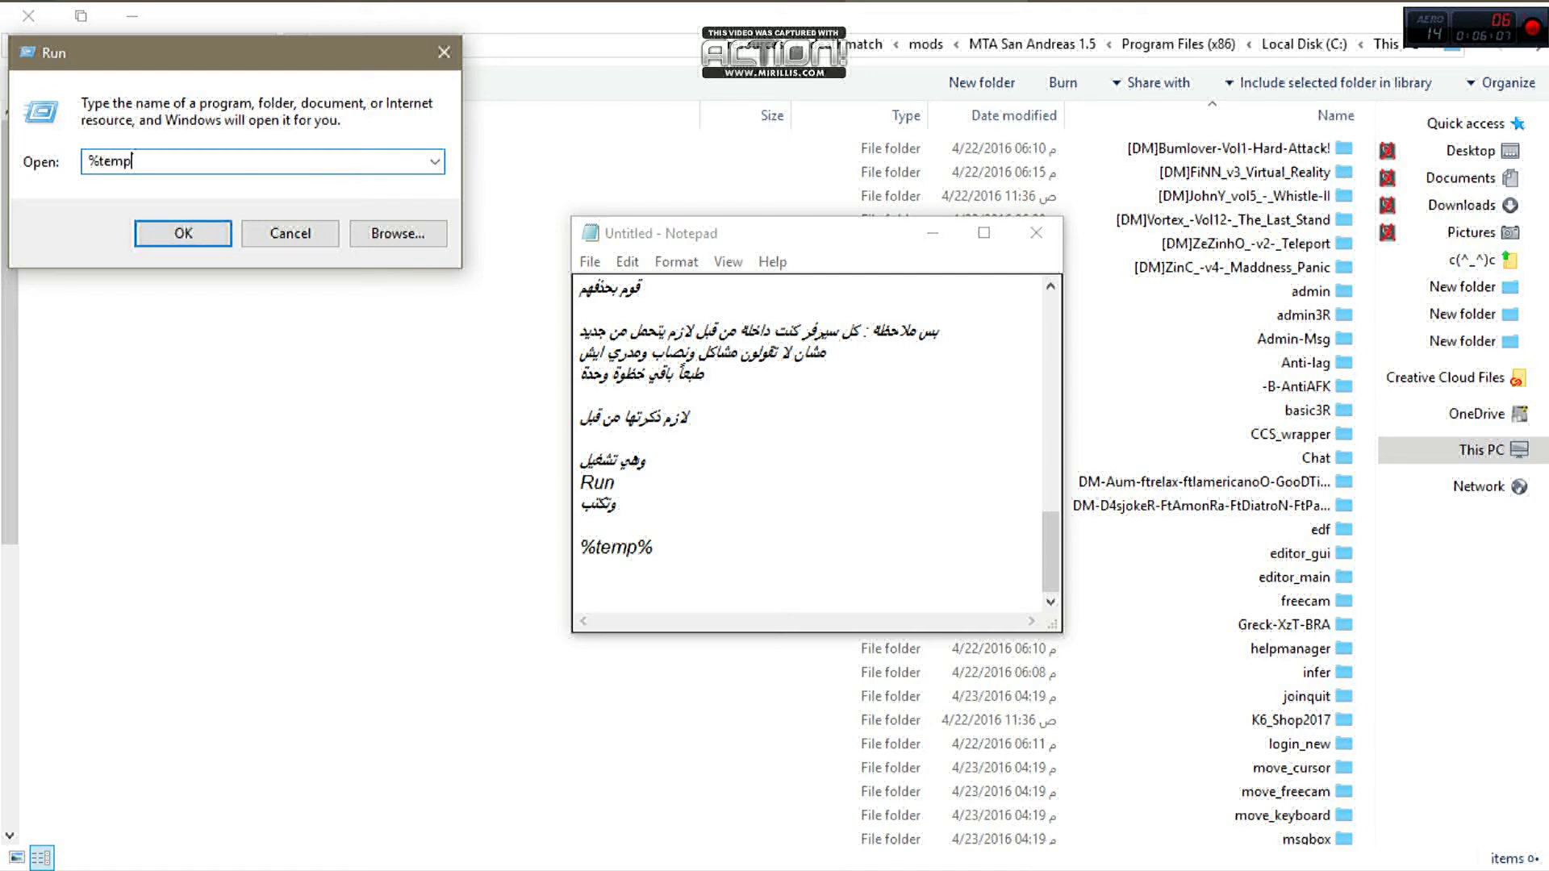
{"action": "type", "text": "%"}
{"action": "key", "text": "Return"}
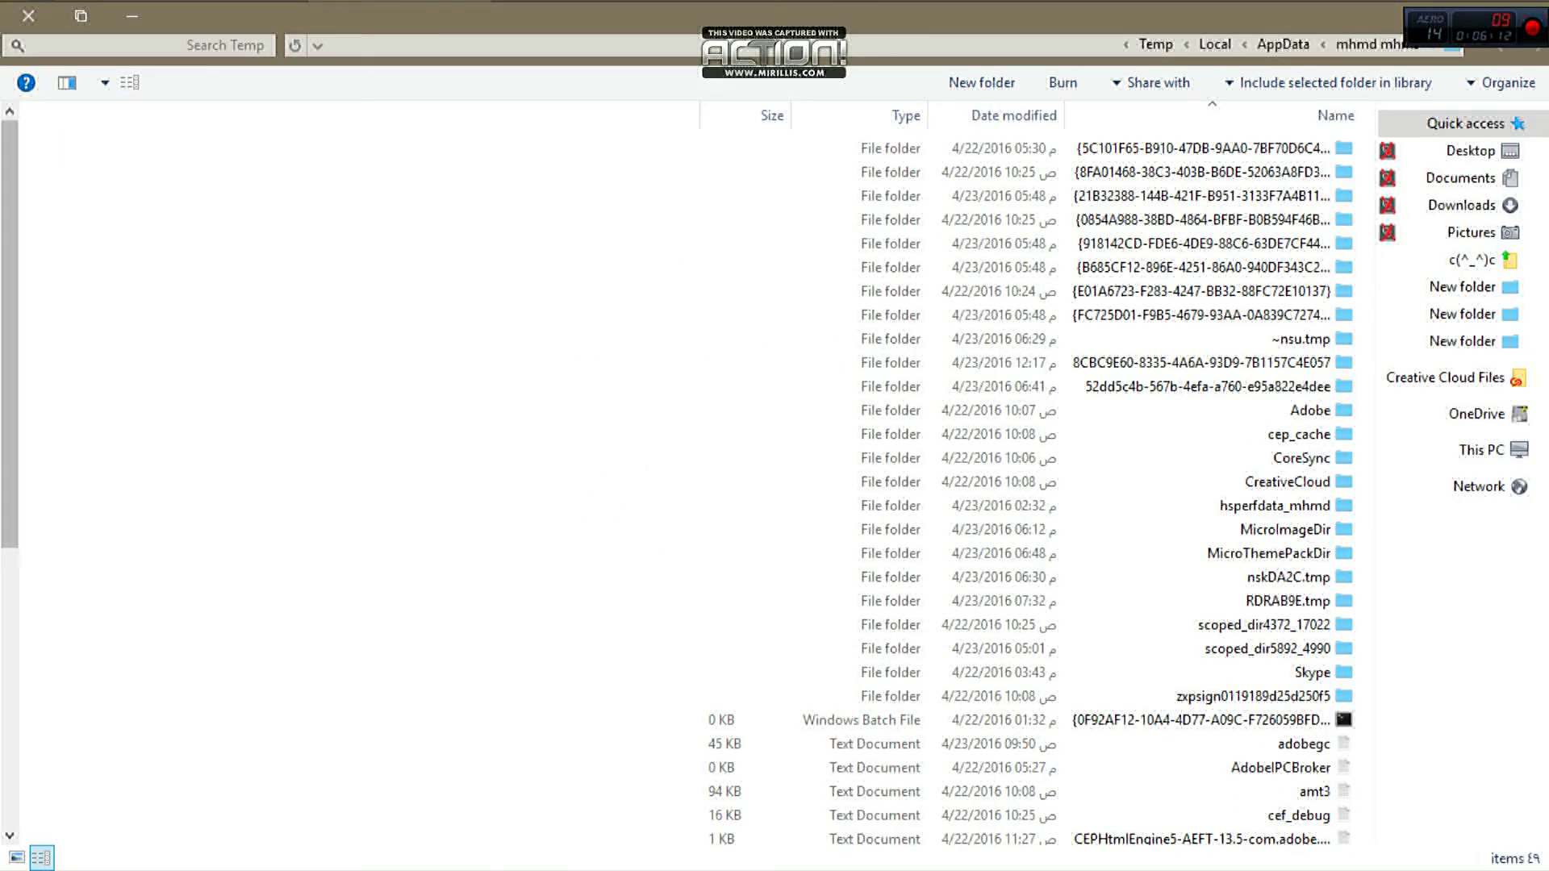
- Delete all files and folders in the Temp folder
{"action": "left_click_drag", "start_coordinate": [557, 129], "coordinate": [1154, 868]}
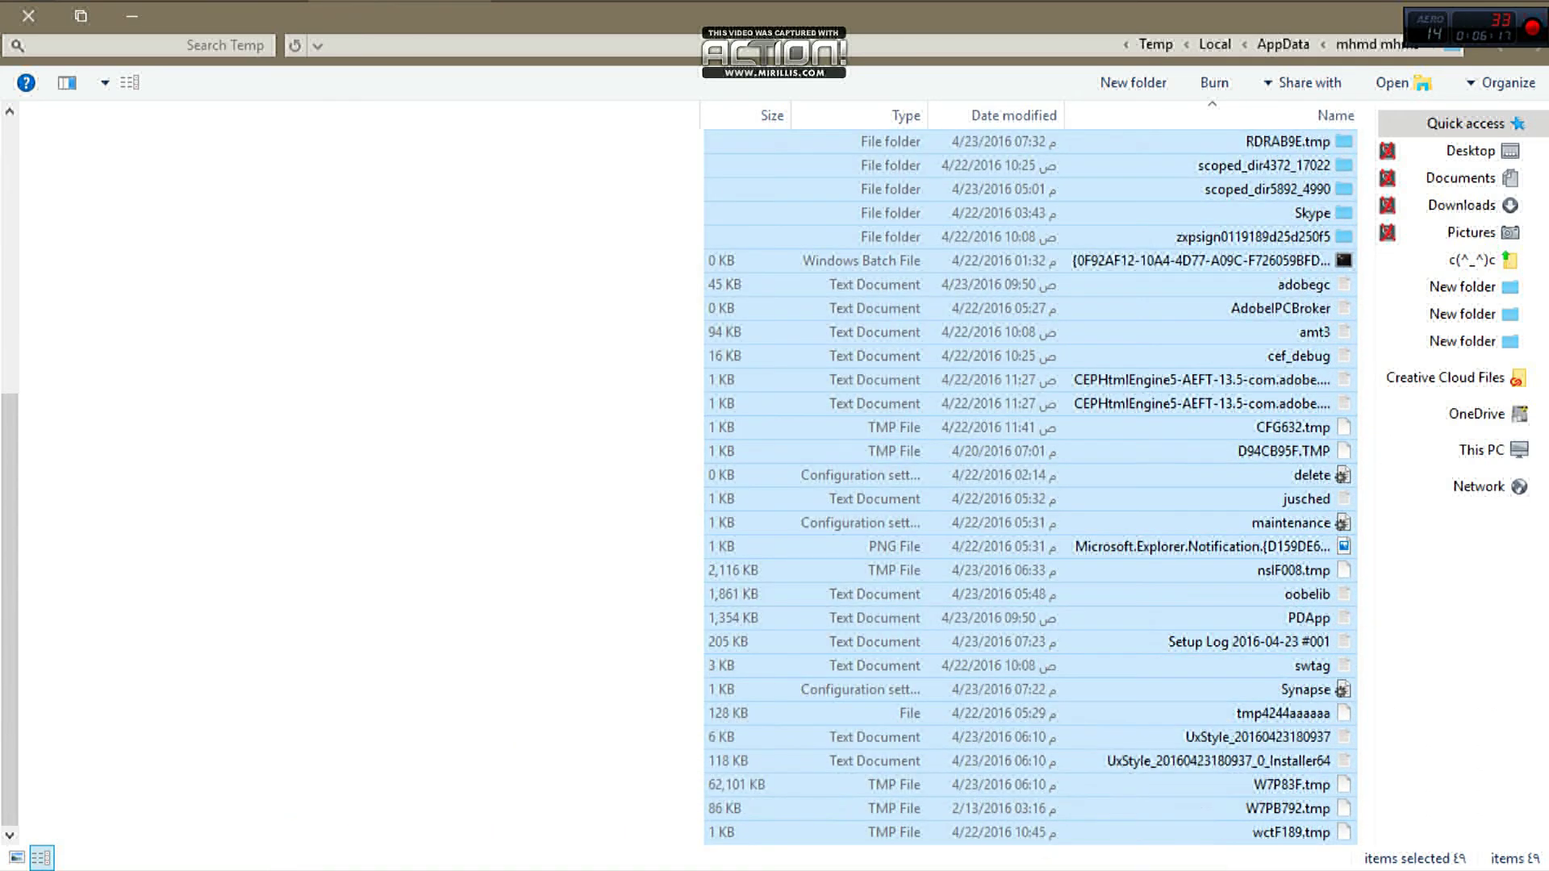
{"action": "key", "text": "Delete"}
{"action": "key", "text": "Return"}
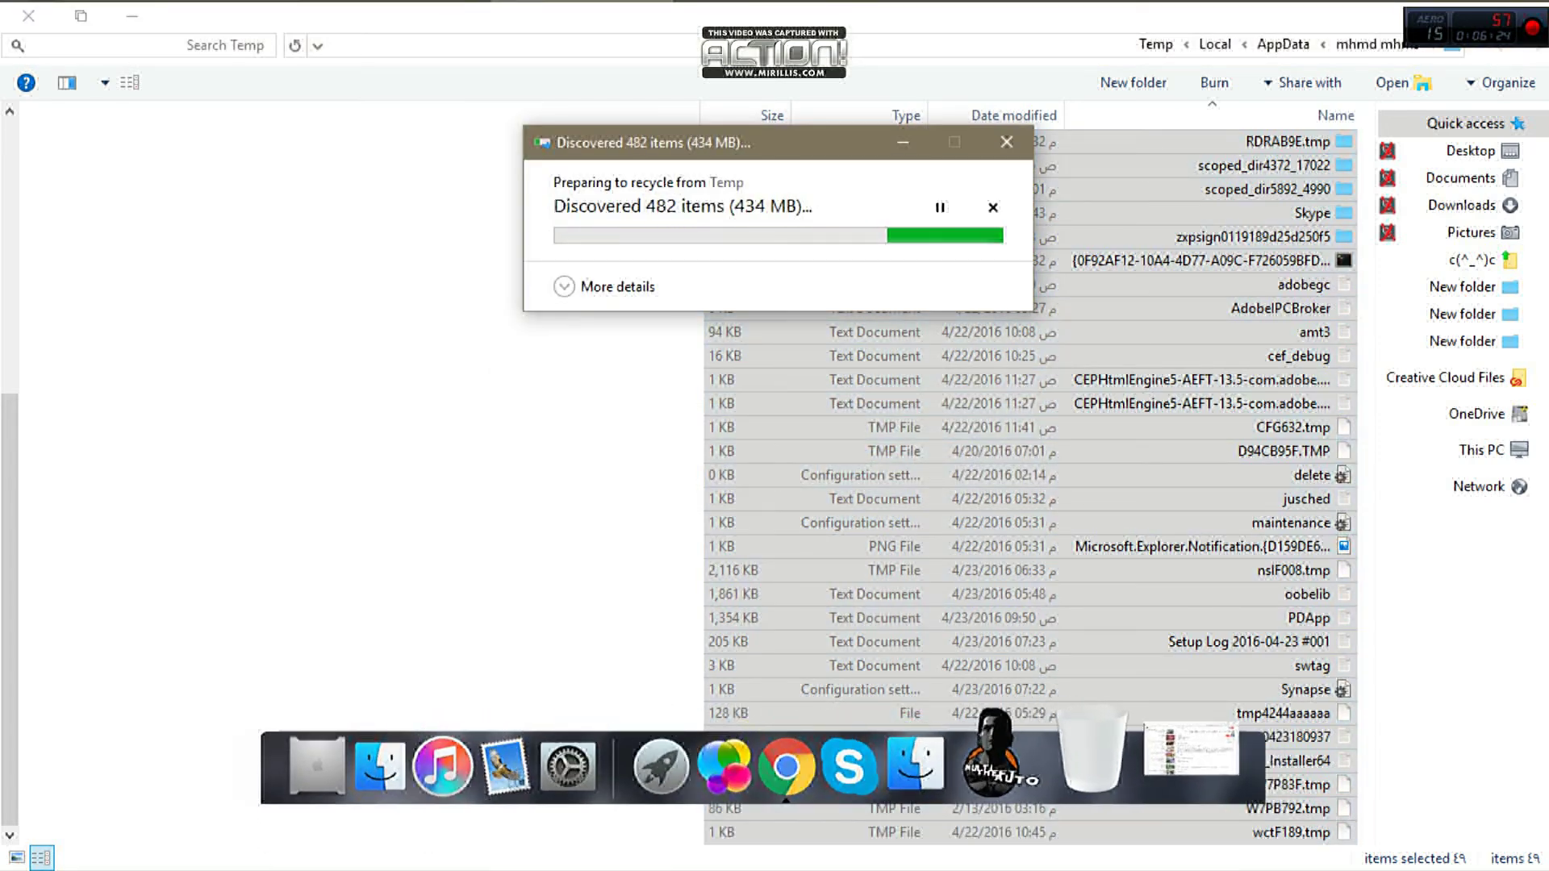
- Switch back to the Notepad note and write "تحذف كل شي" below %temp%
{"action": "key", "text": "alt+Tab"}
{"action": "key", "text": "alt+Tab"}
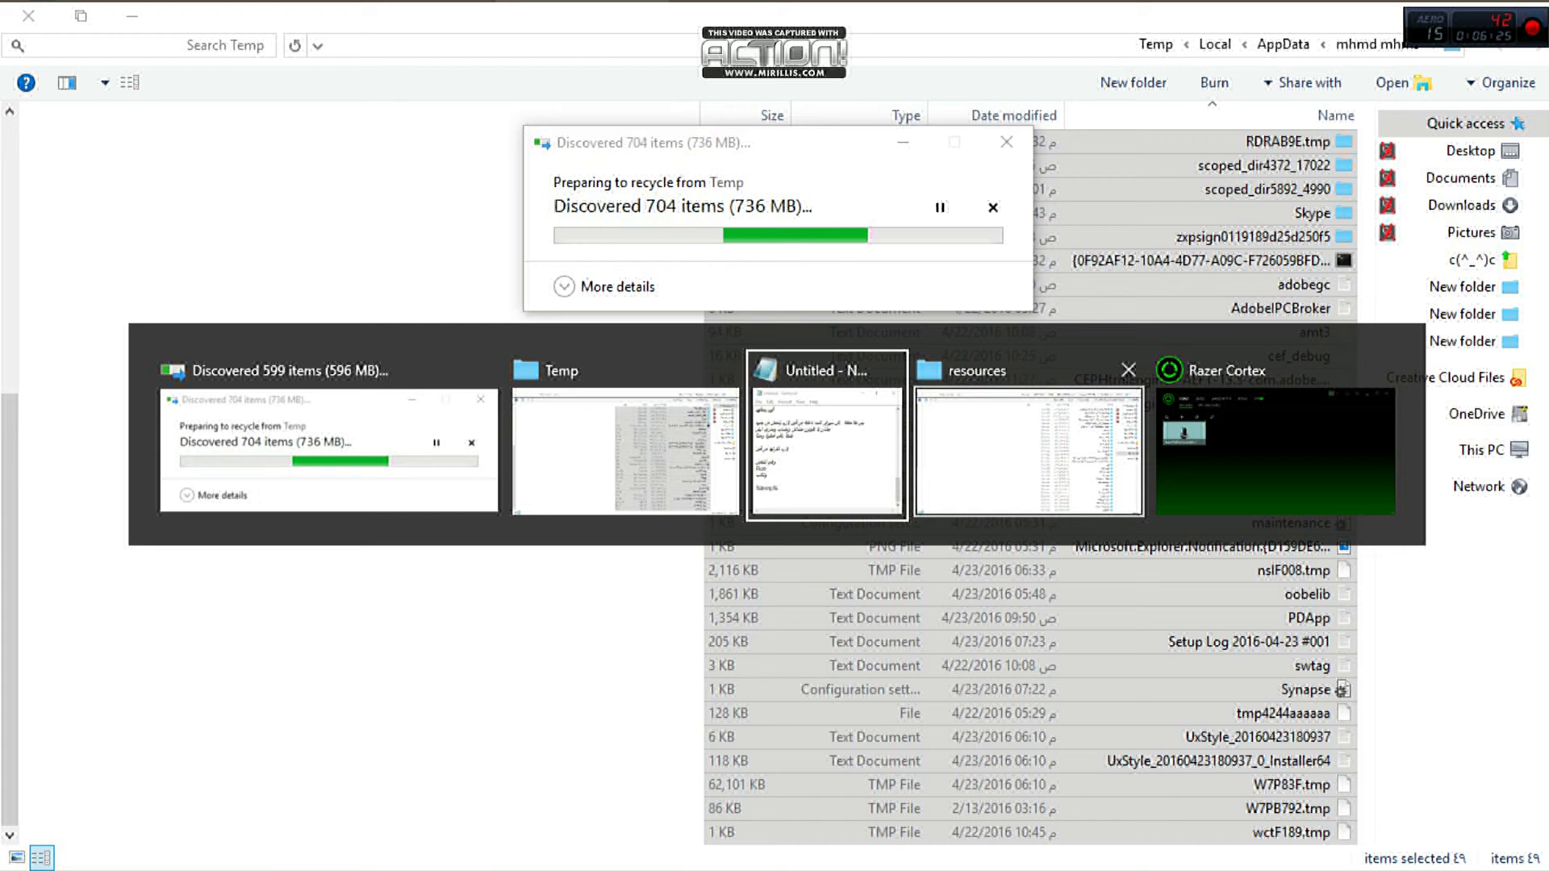
{"action": "type", "text": "تحذف"}
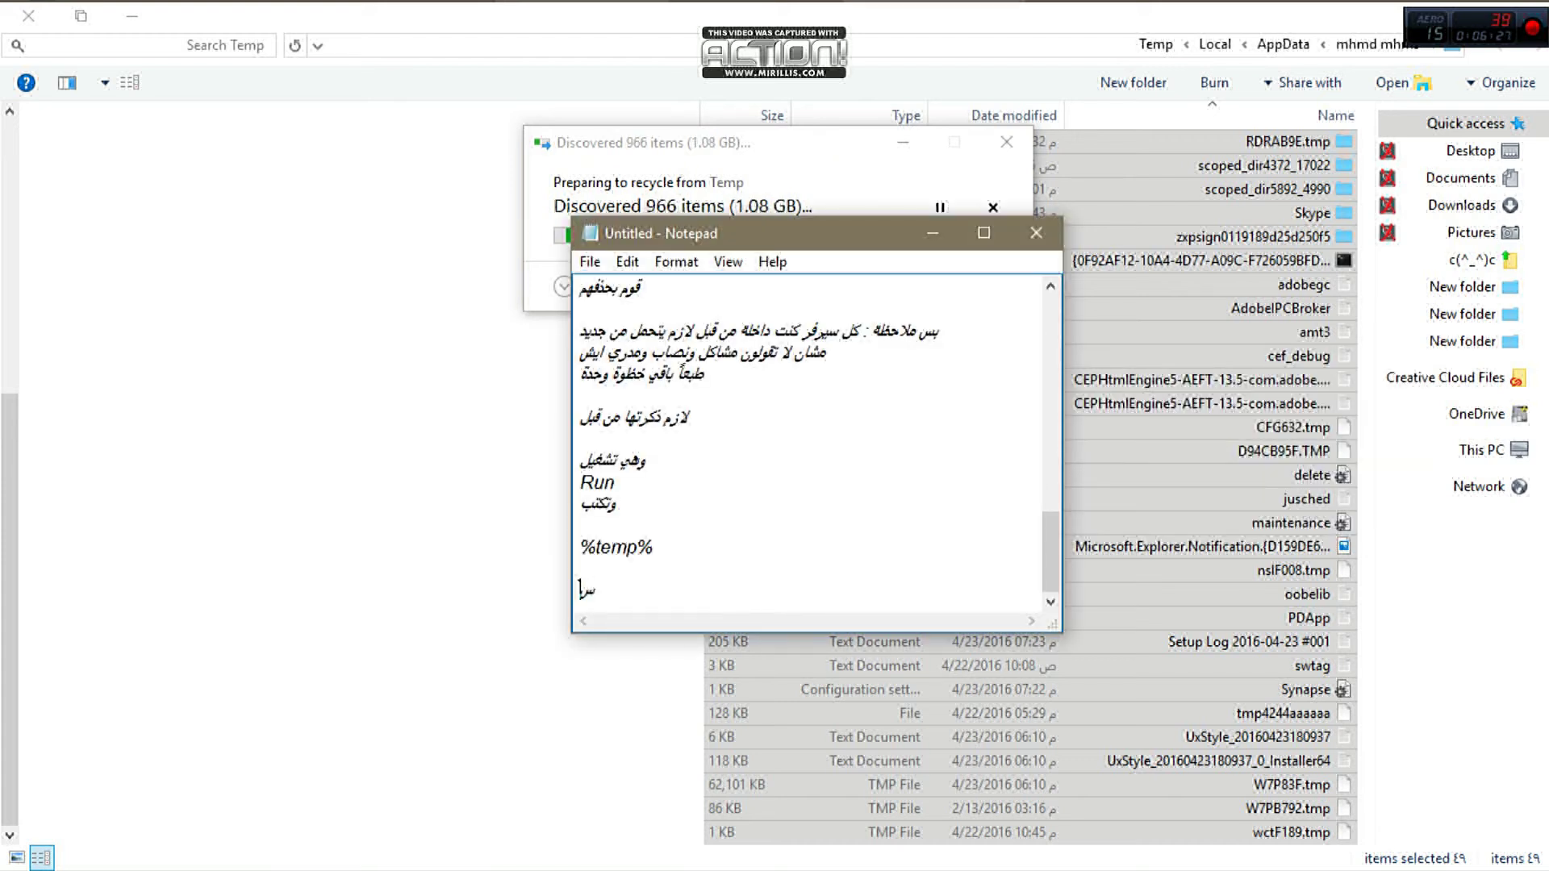
{"action": "type", "text": " كل شي"}
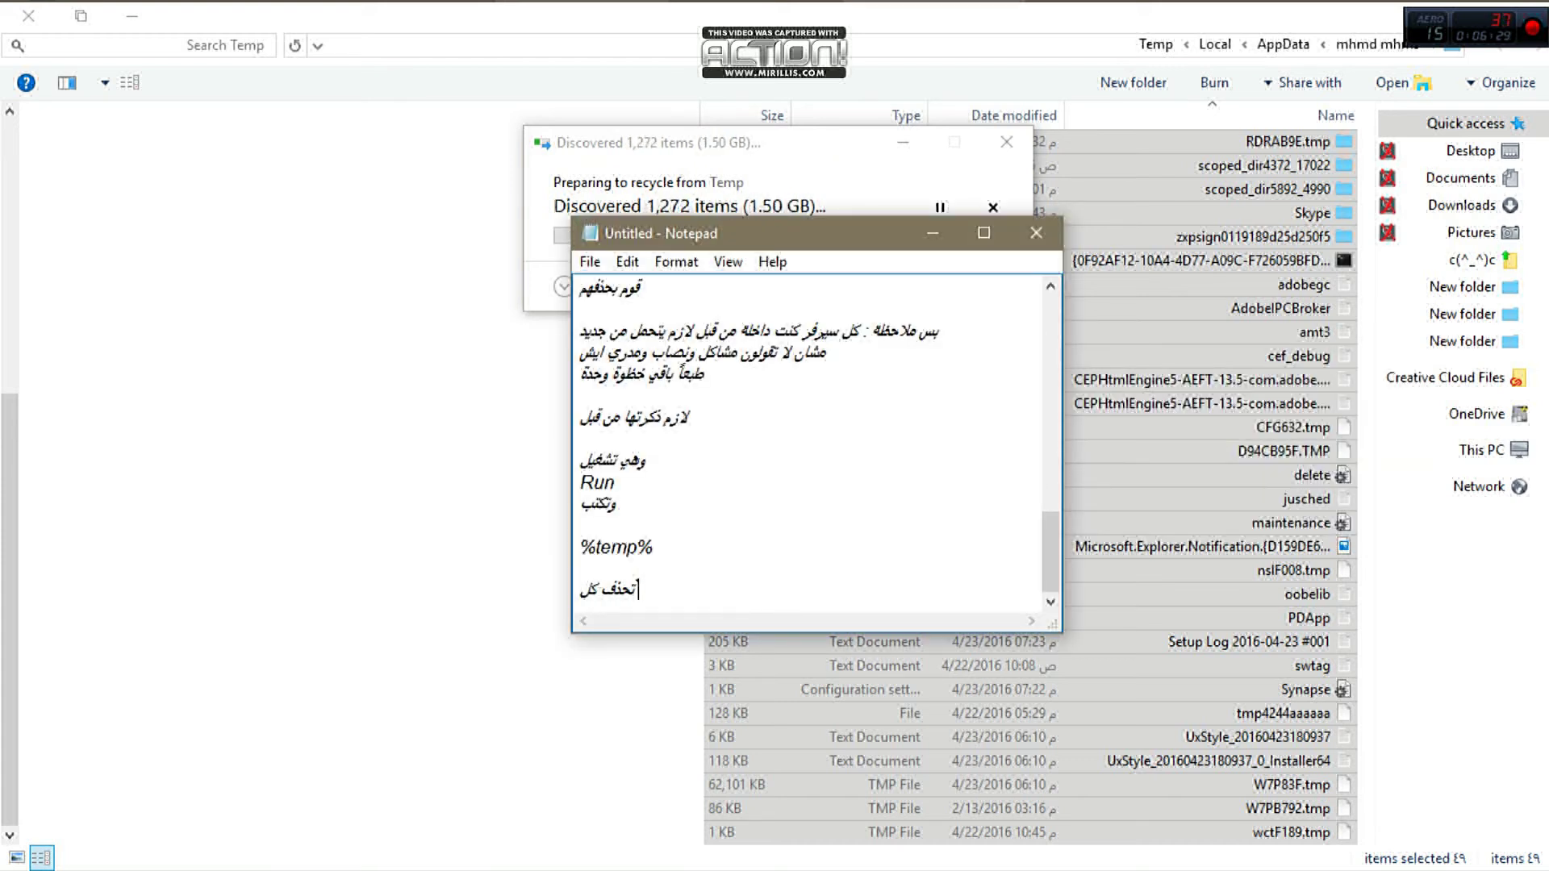
- Leave a blank line and write "في ملفات ما ينحذفون والسبب هو تشغيلهم" in the note, followed by a new line
{"action": "key", "text": "Return"}
{"action": "key", "text": "Return"}
{"action": "type", "text": "أي ملفات ما يفت"}
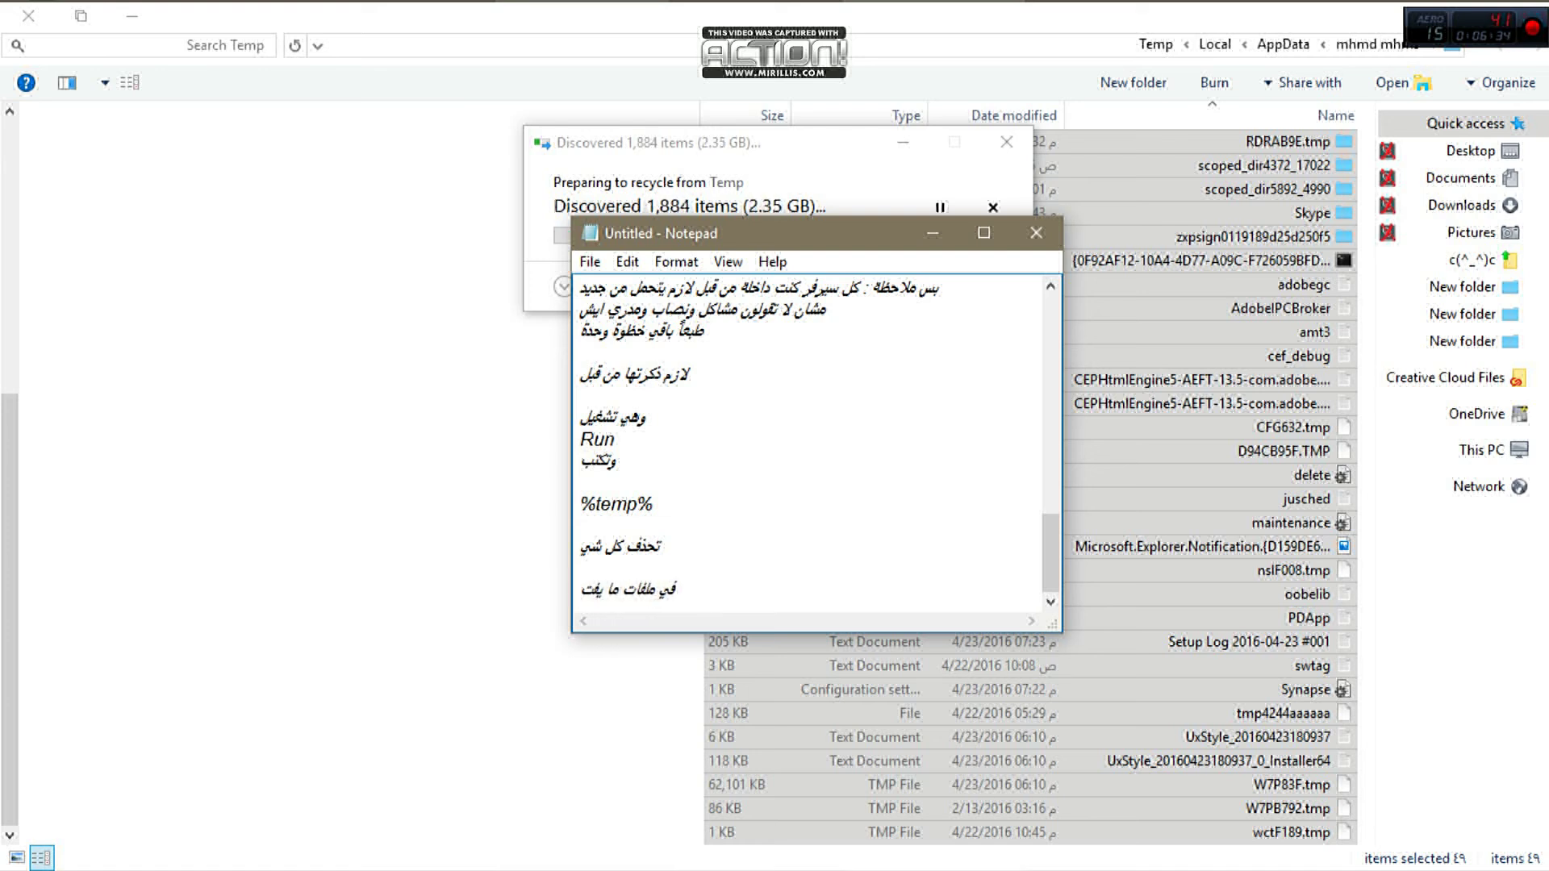
{"action": "key", "text": "BackSpace"}
{"action": "key", "text": "BackSpace"}
{"action": "key", "text": "BackSpace"}
{"action": "type", "text": "ين"}
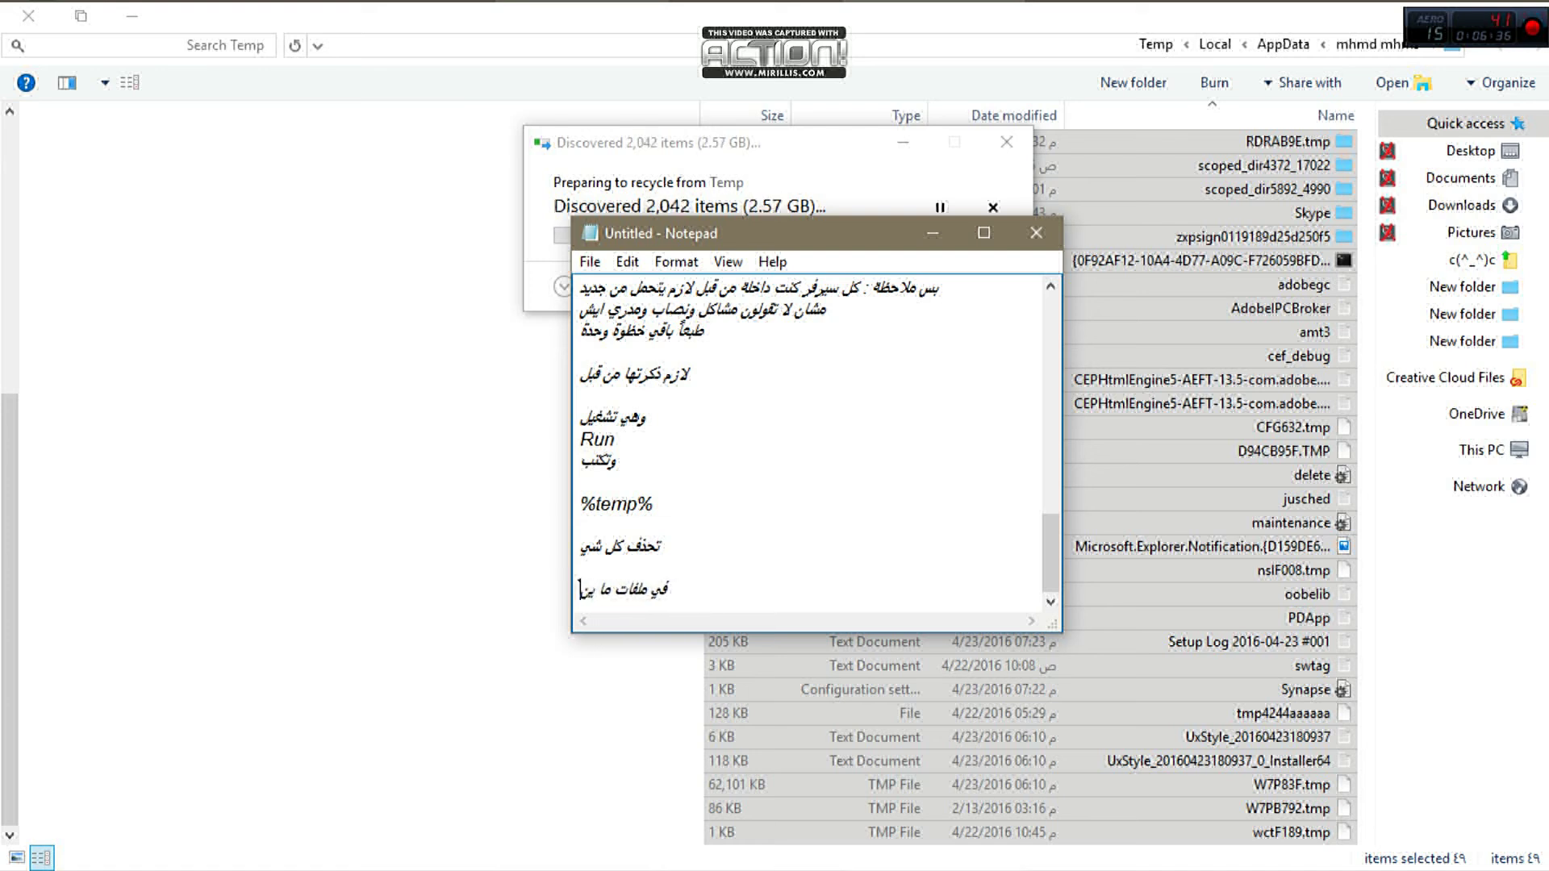
{"action": "key", "text": "BackSpace"}
{"action": "type", "text": "حذفون والب"}
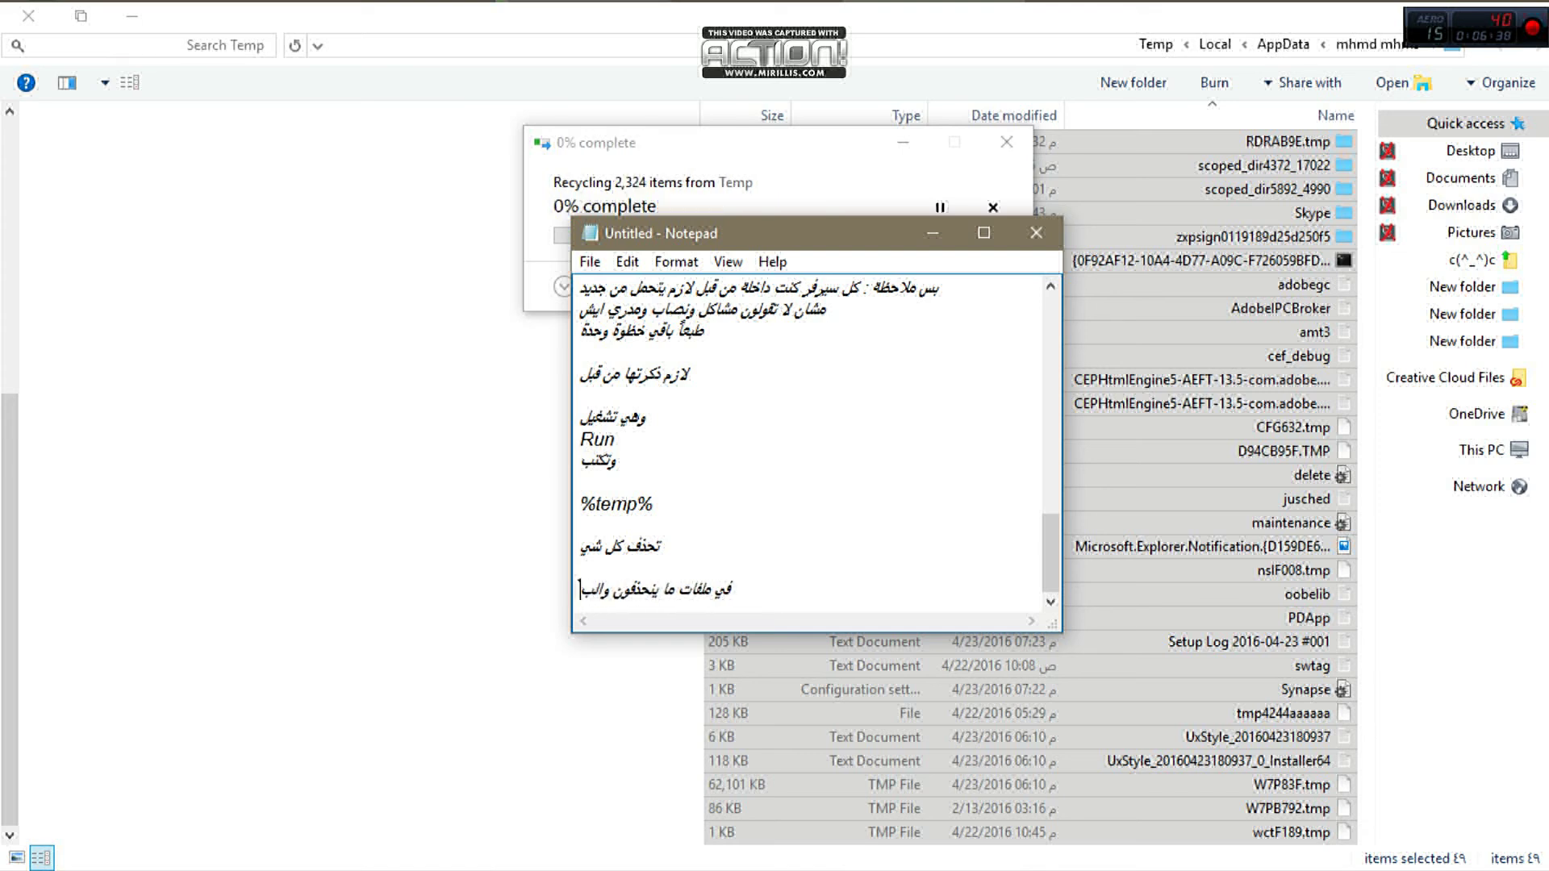
{"action": "key", "text": "BackSpace"}
{"action": "type", "text": "سبب هو شرا"}
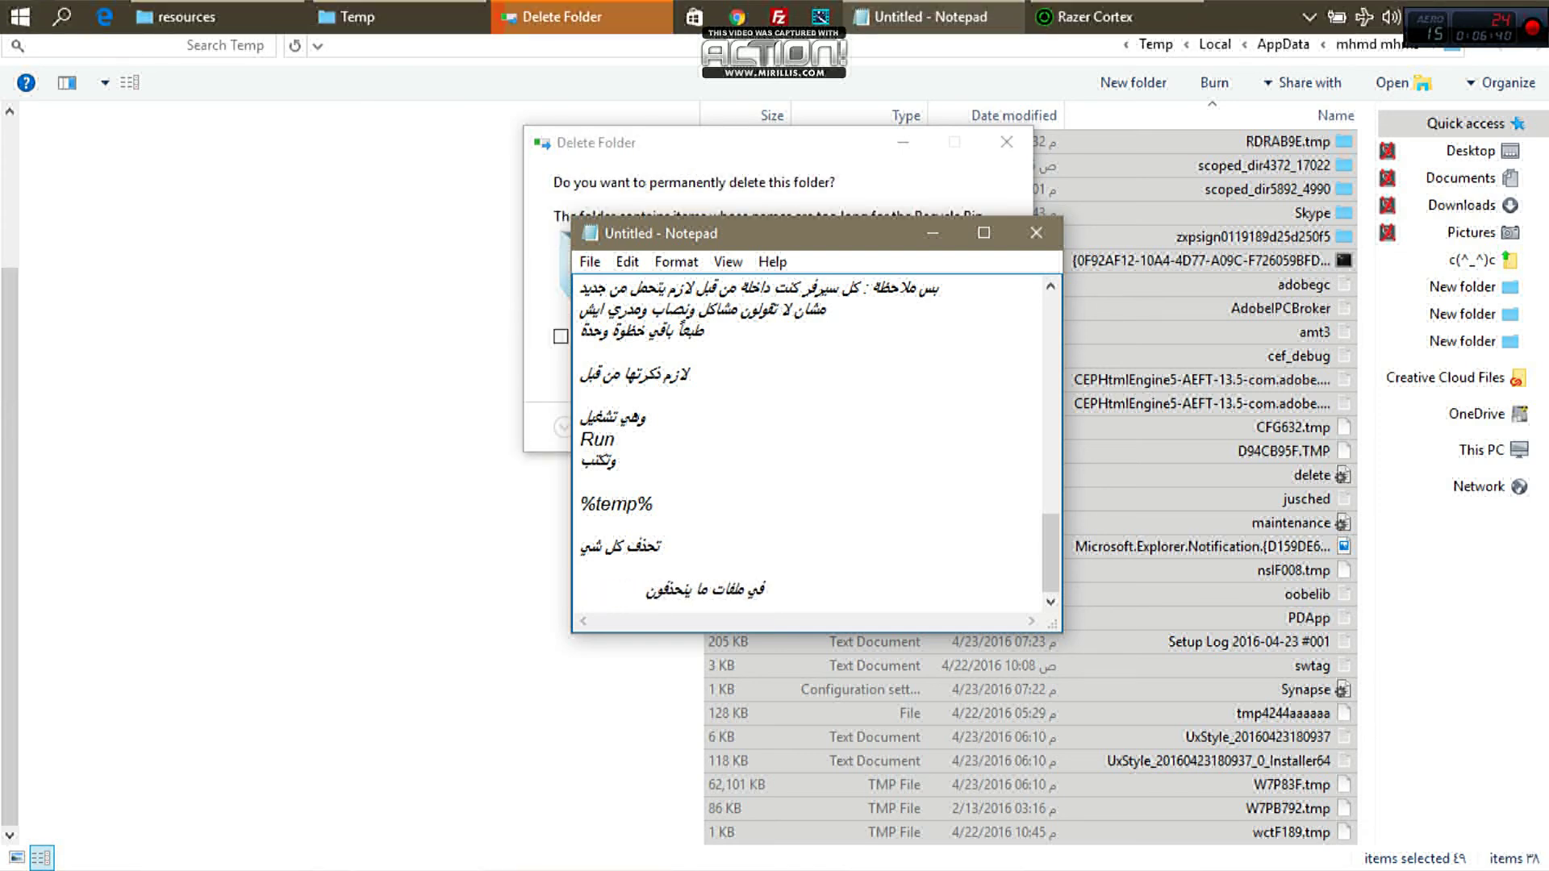
{"action": "type", "text": "له"}
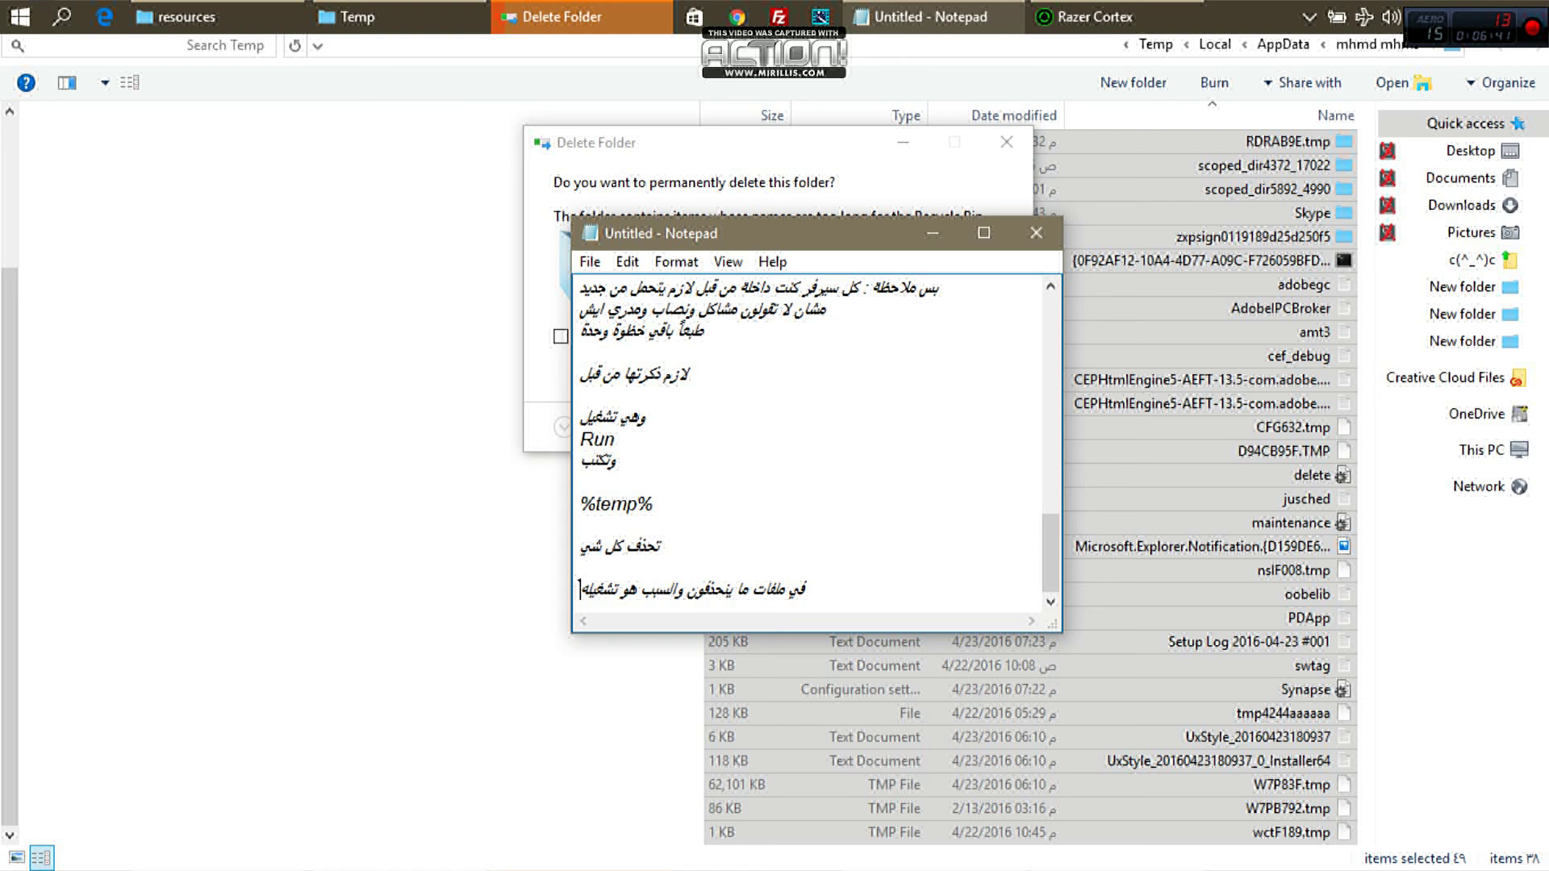
{"action": "type", "text": "م"}
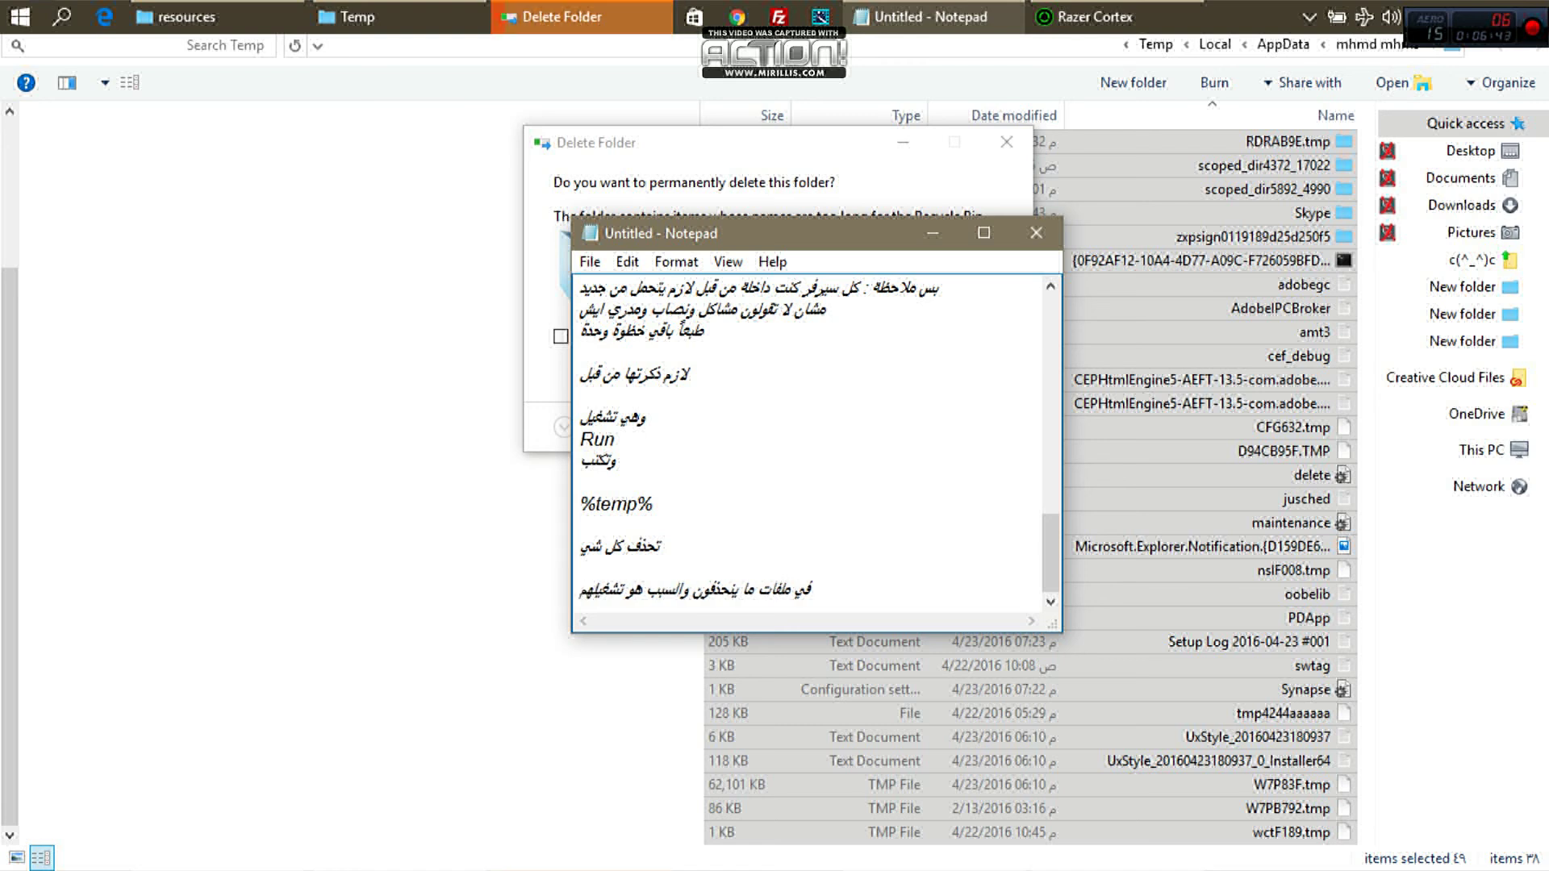
{"action": "key", "text": "Return"}
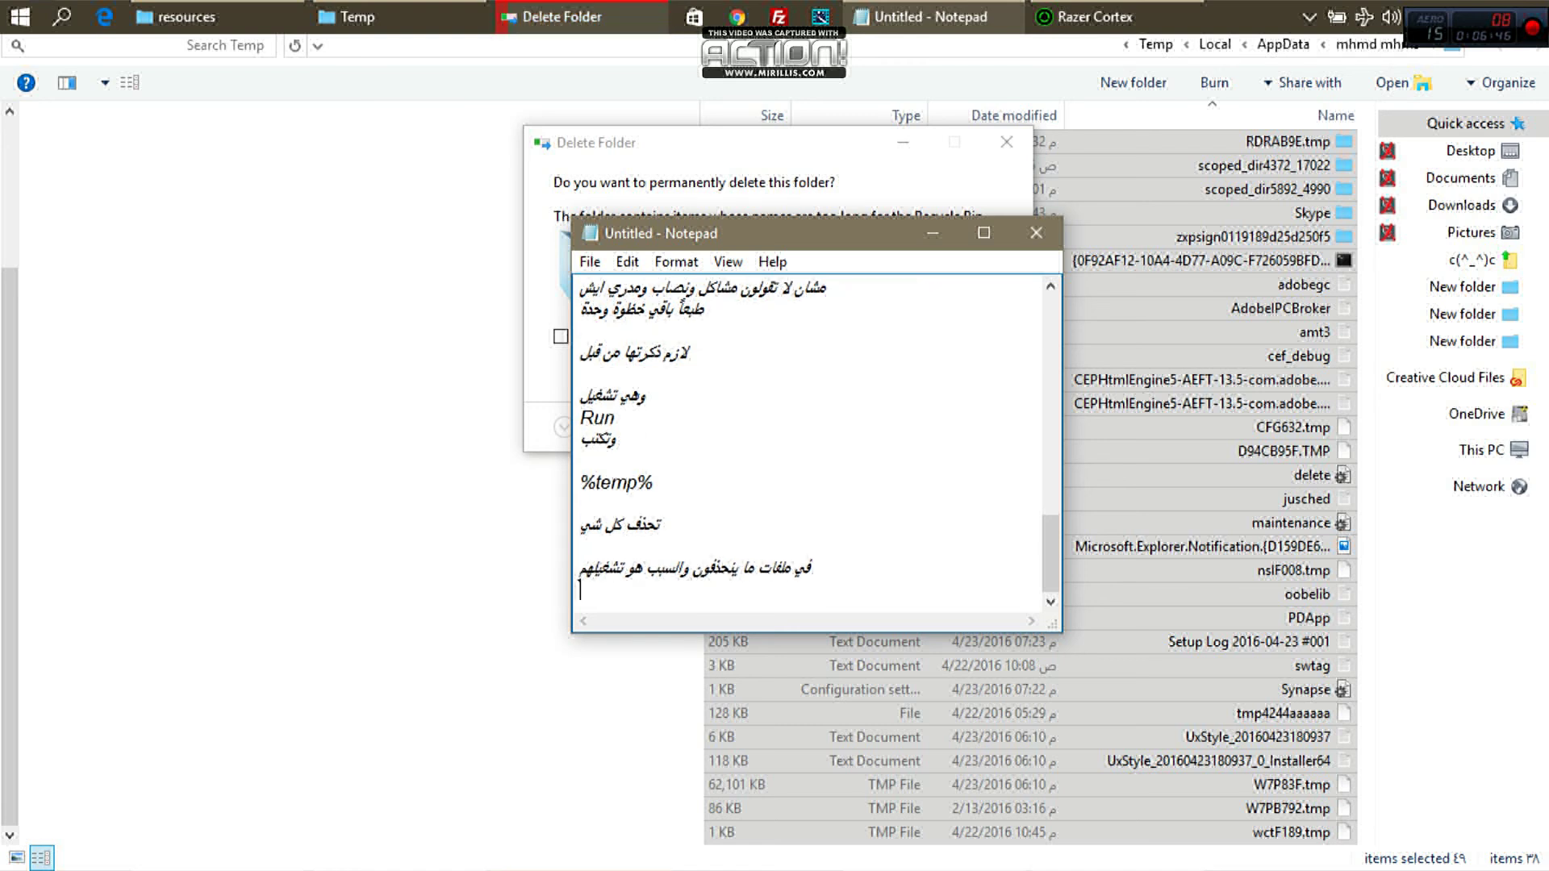
- Return to the Delete Folder prompt and approve permanent deletion for all current items
{"action": "key", "text": "alt"}
{"action": "left_click", "coordinate": [581, 16]}
{"action": "left_click", "coordinate": [561, 337]}
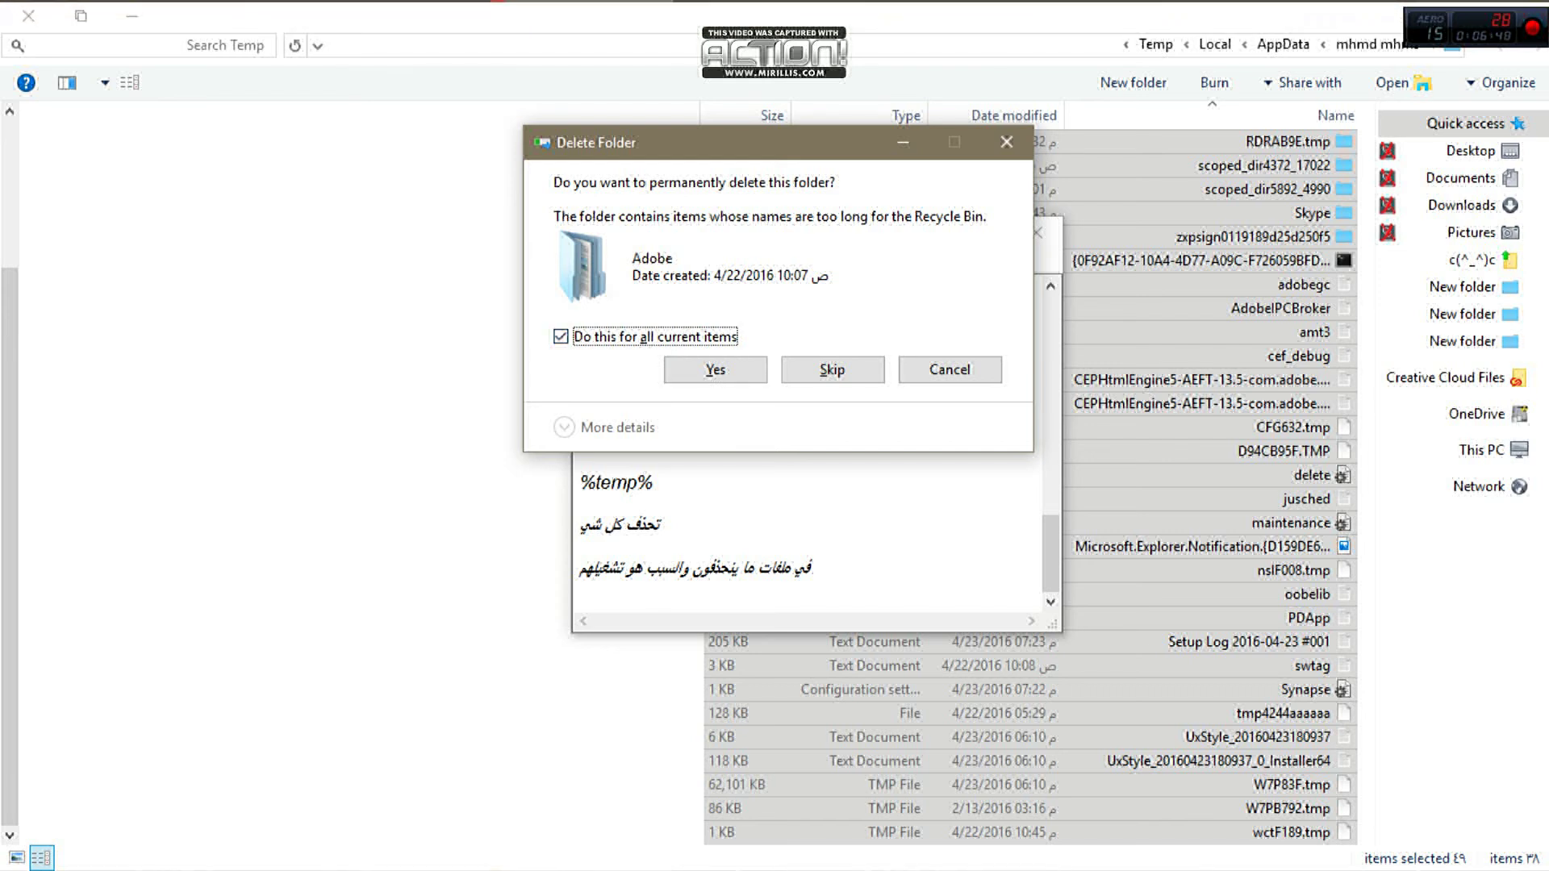
{"action": "left_click", "coordinate": [713, 366]}
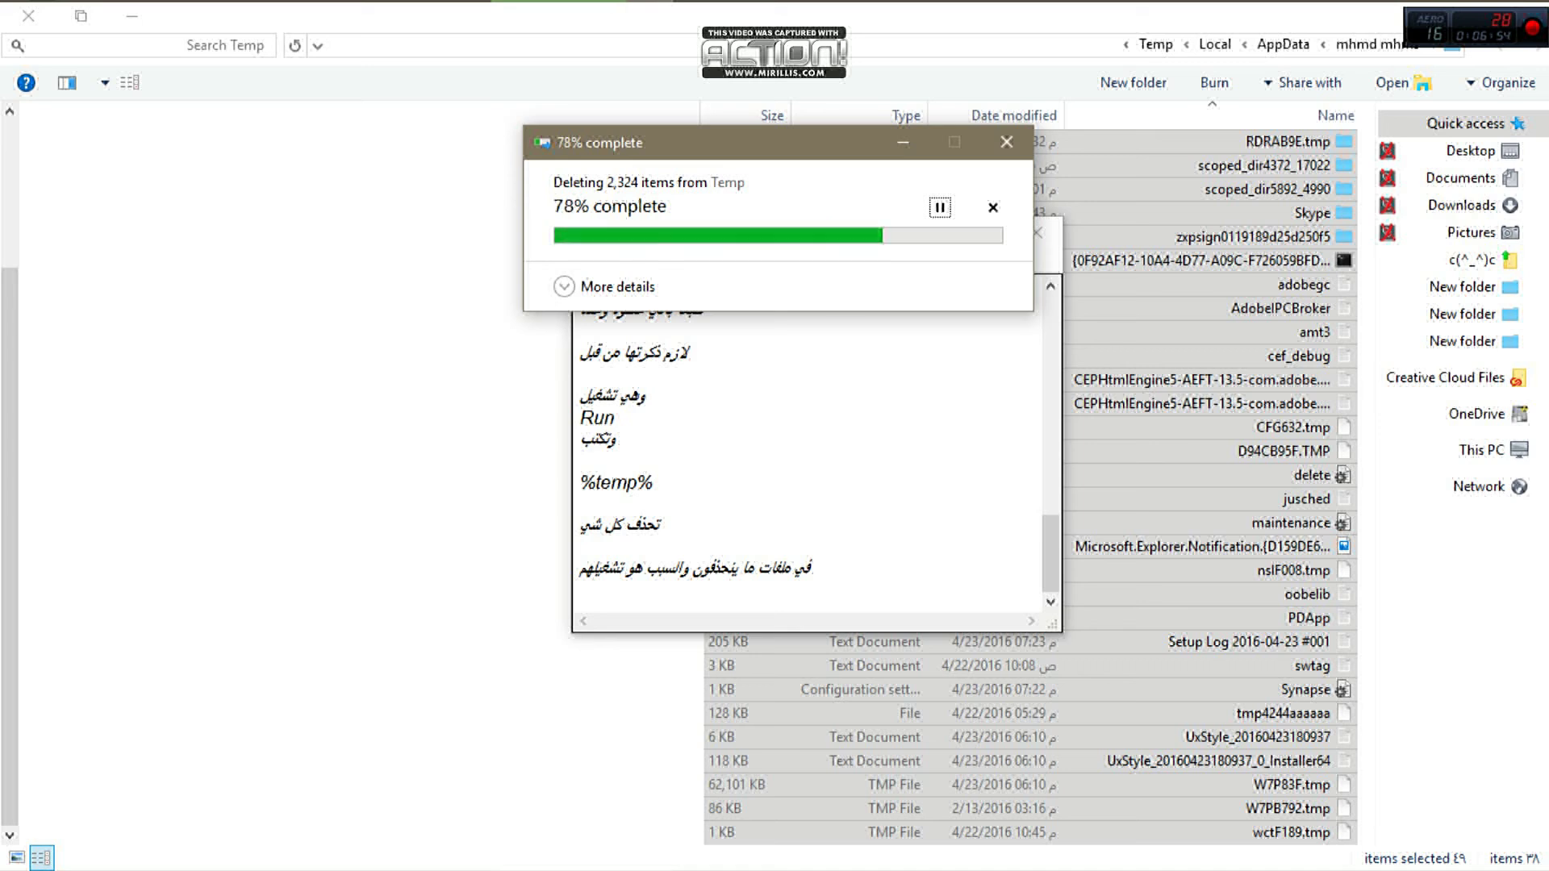
- Go back to the Notepad note and add empty lines below its last sentence
{"action": "left_click", "coordinate": [814, 567]}
{"action": "key", "text": "Return"}
{"action": "type", "text": "ب"}
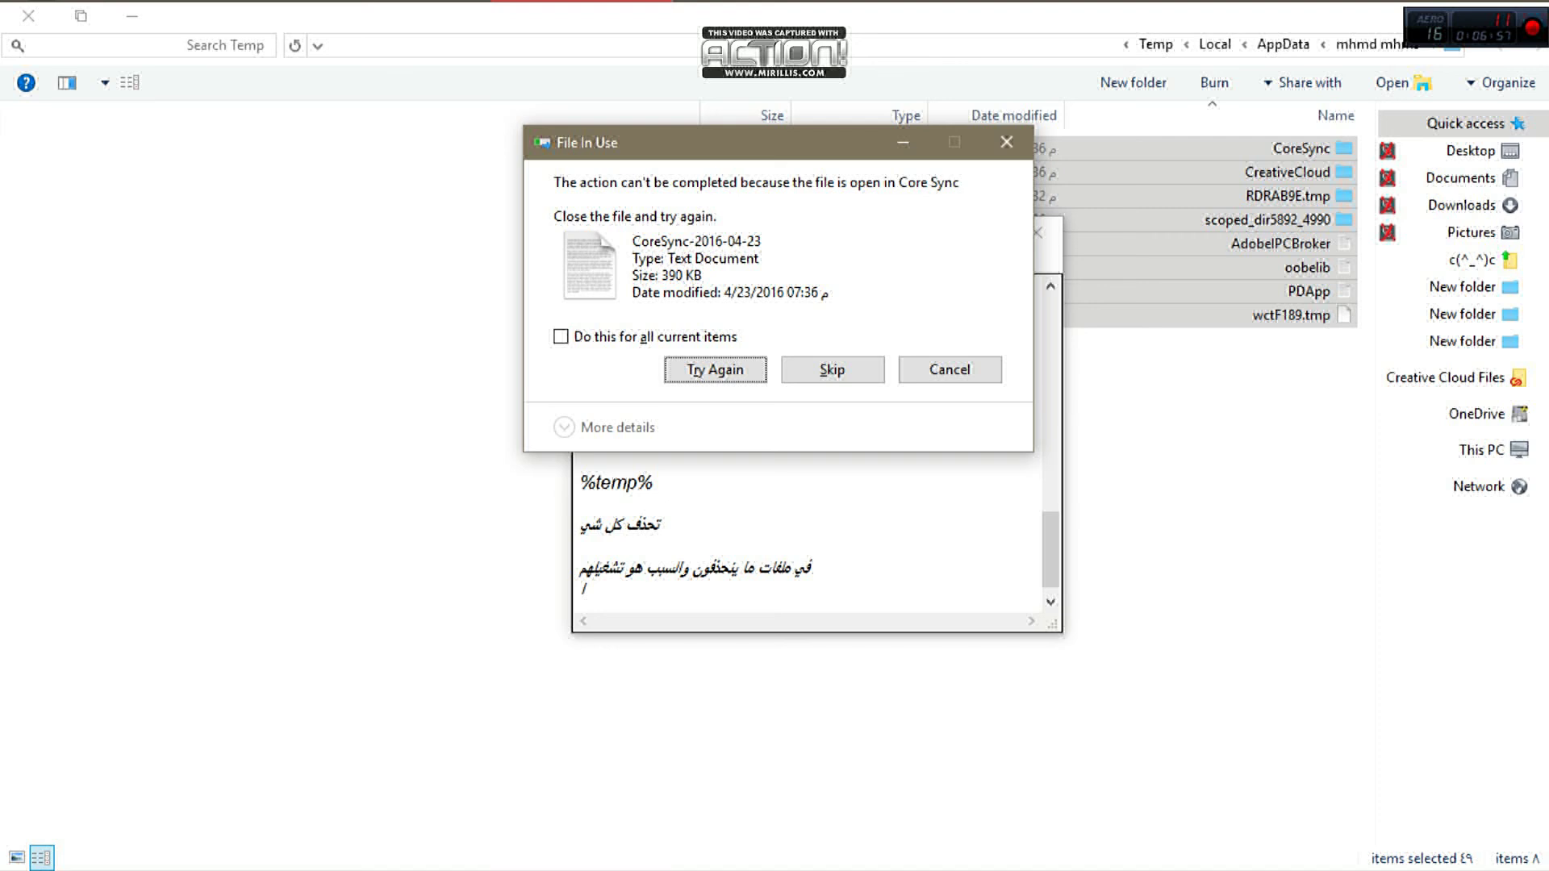
{"action": "key", "text": "alt+Tab"}
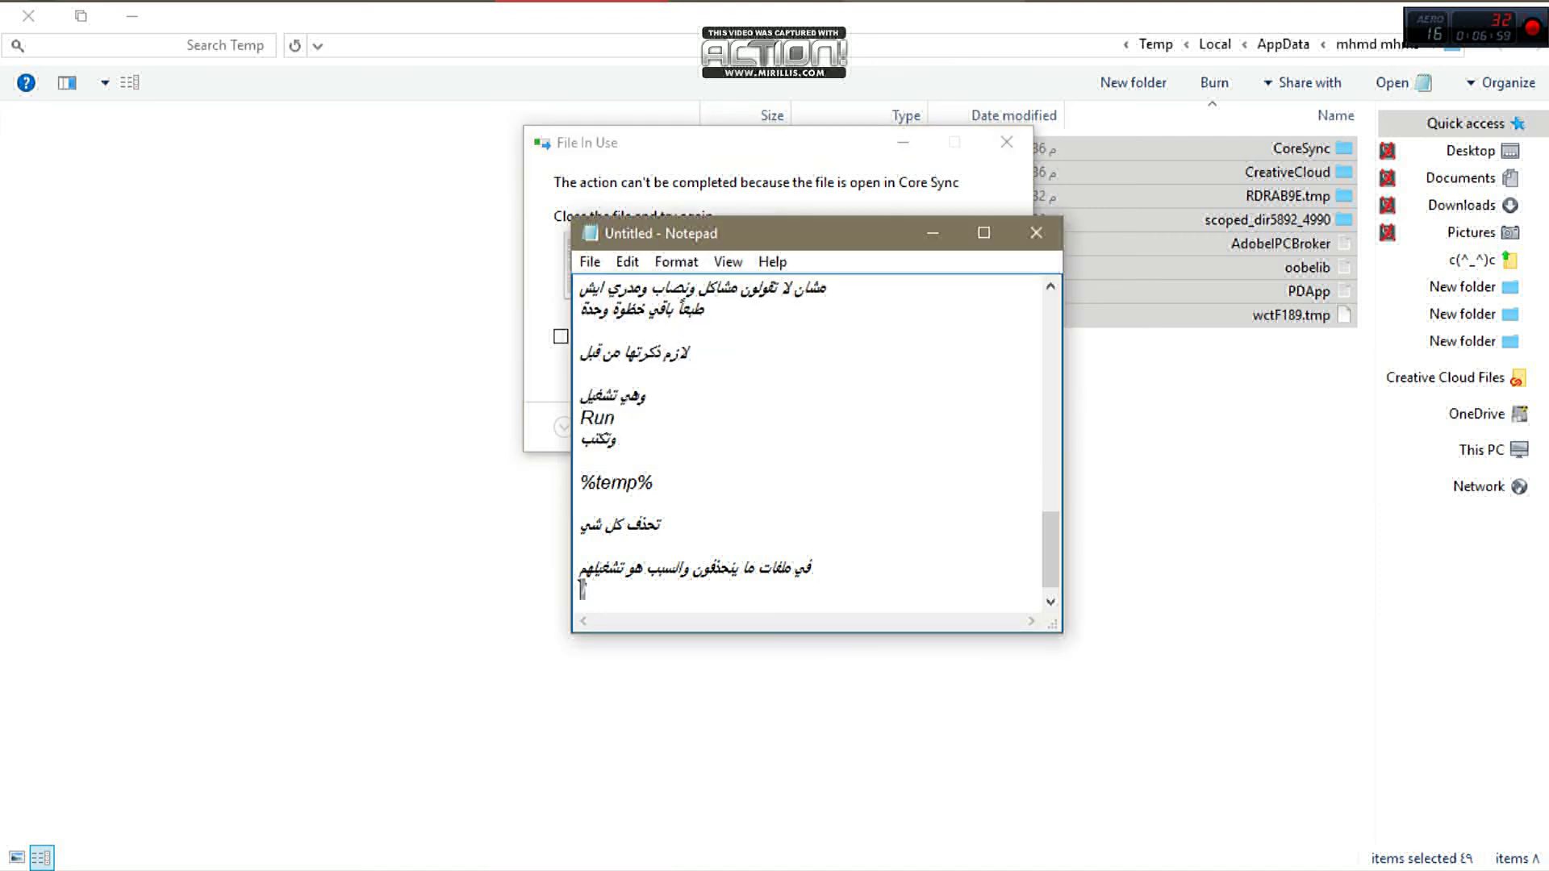
{"action": "key", "text": "BackSpace"}
{"action": "key", "text": "Return"}
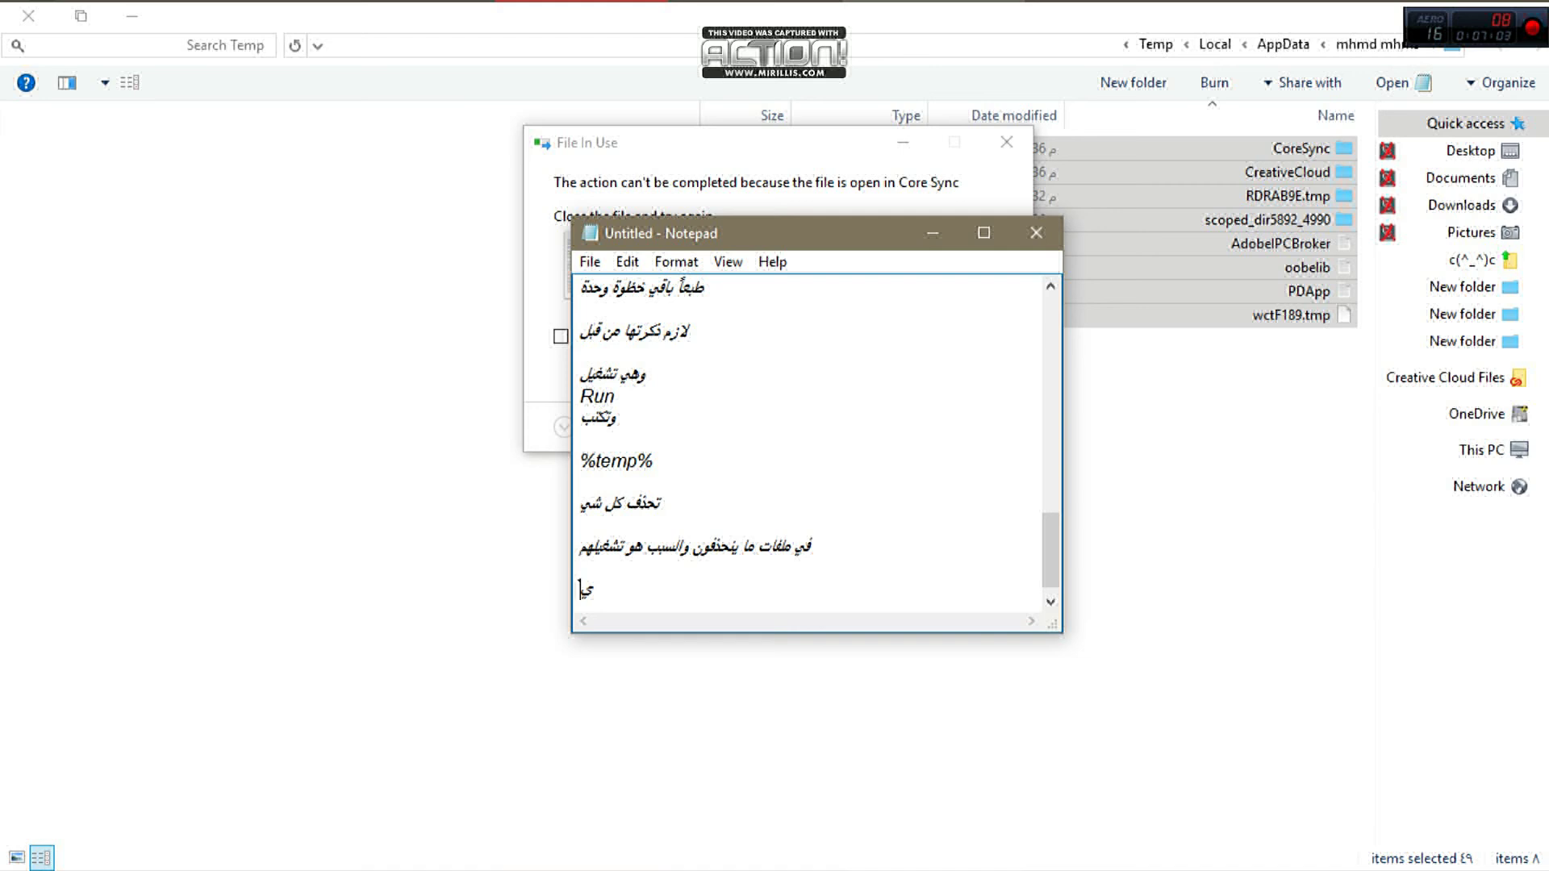
- Skip all in-use files for the current items in the Temp deletion, and close the Temp and resources folder windows
{"action": "key", "text": "alt+Tab"}
{"action": "left_click", "coordinate": [831, 369]}
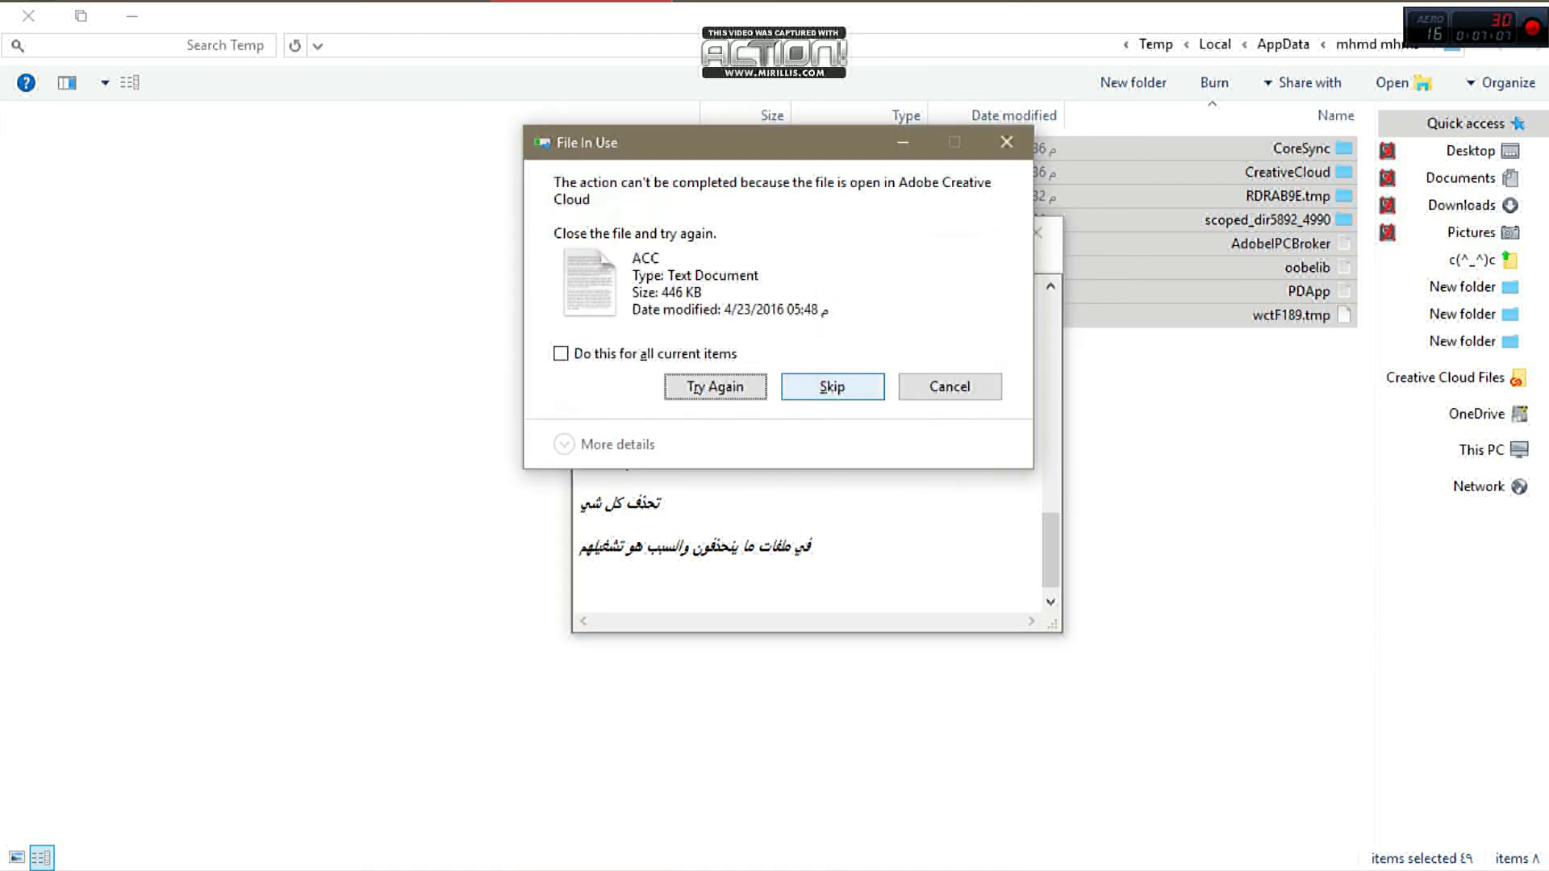
{"action": "left_click", "coordinate": [561, 353]}
{"action": "left_click", "coordinate": [832, 386]}
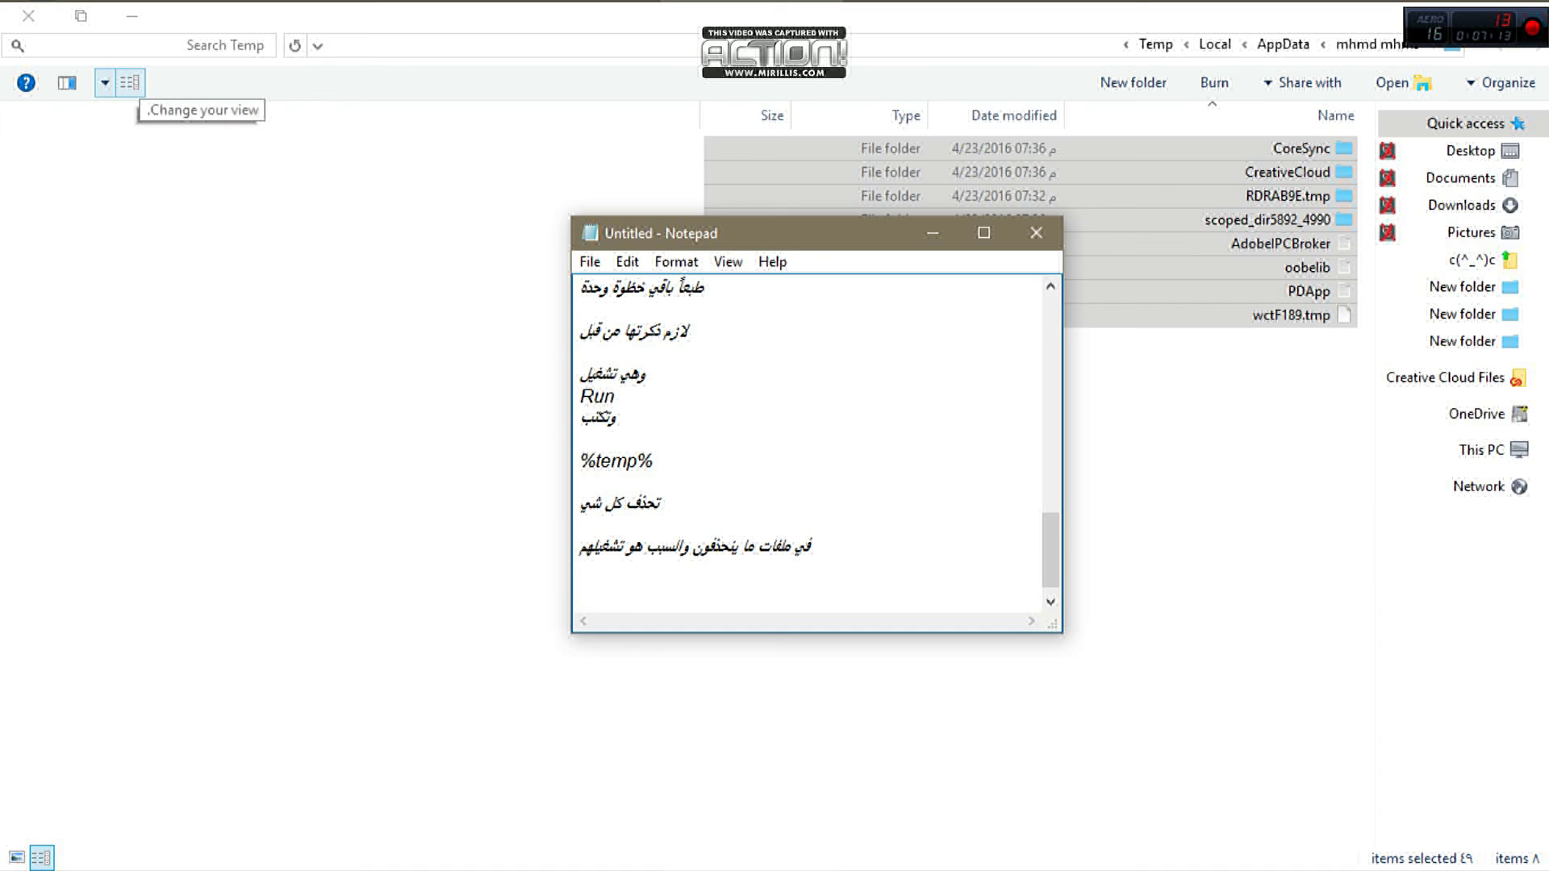
{"action": "left_click", "coordinate": [28, 16]}
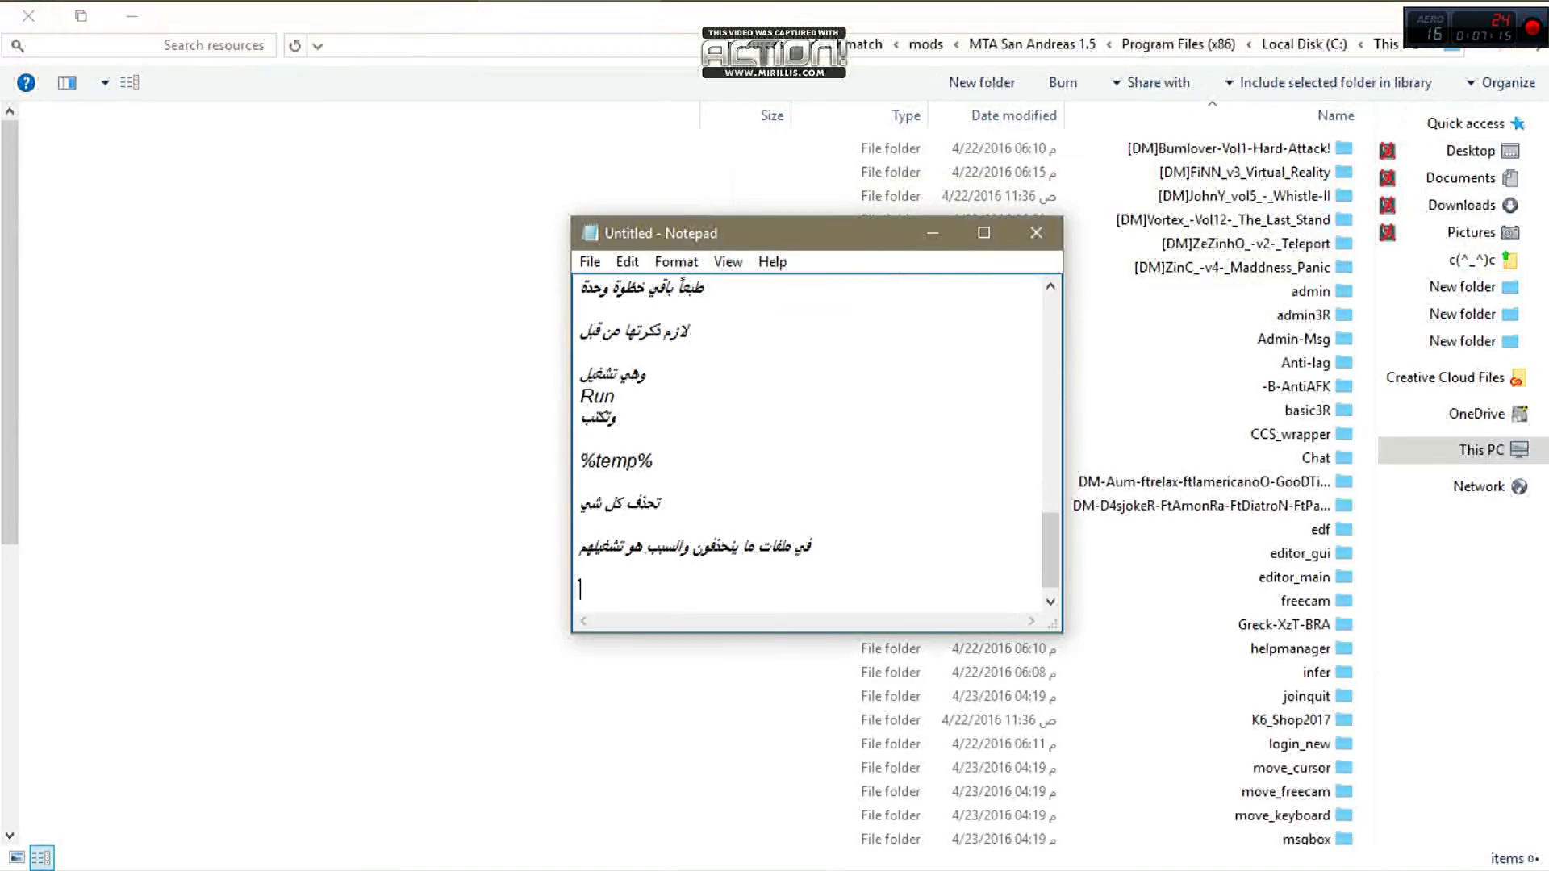
{"action": "left_click", "coordinate": [28, 15]}
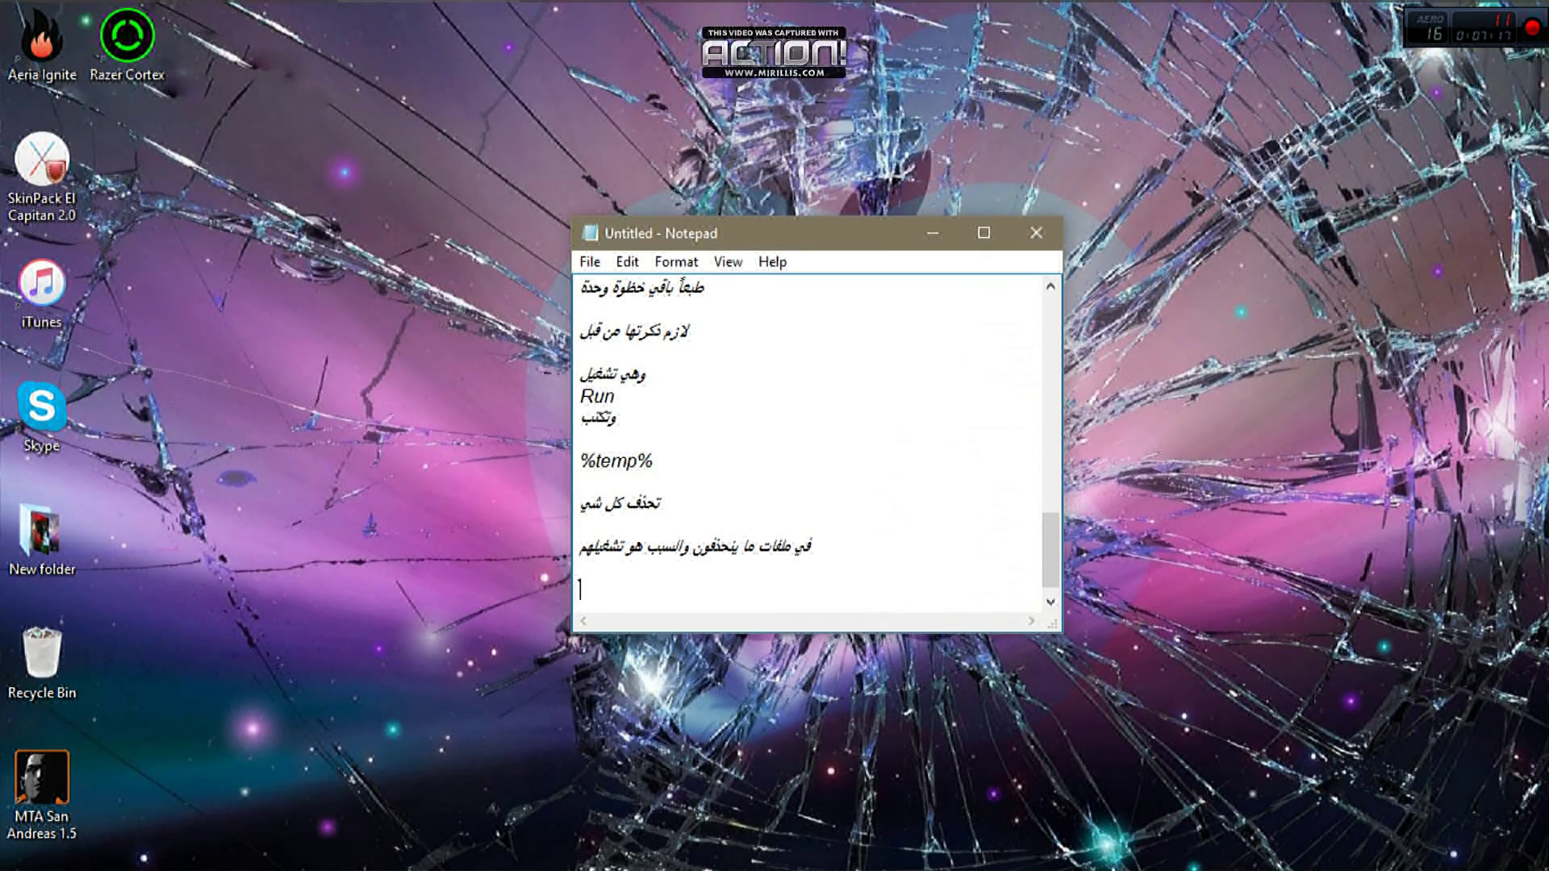
- Write "طبعا هذا هو كل الشرح" at the end of the Notepad note, followed by a blank line
{"action": "type", "text": "طبعا هذا ع"}
{"action": "key", "text": "BackSpace"}
{"action": "type", "text": "هو كل الشرح"}
{"action": "key", "text": "Return"}
{"action": "key", "text": "Return"}
- Write "يا ريت اكون فتدكم" as the next sentence of the note and leave three blank lines below it
{"action": "type", "text": "ي"}
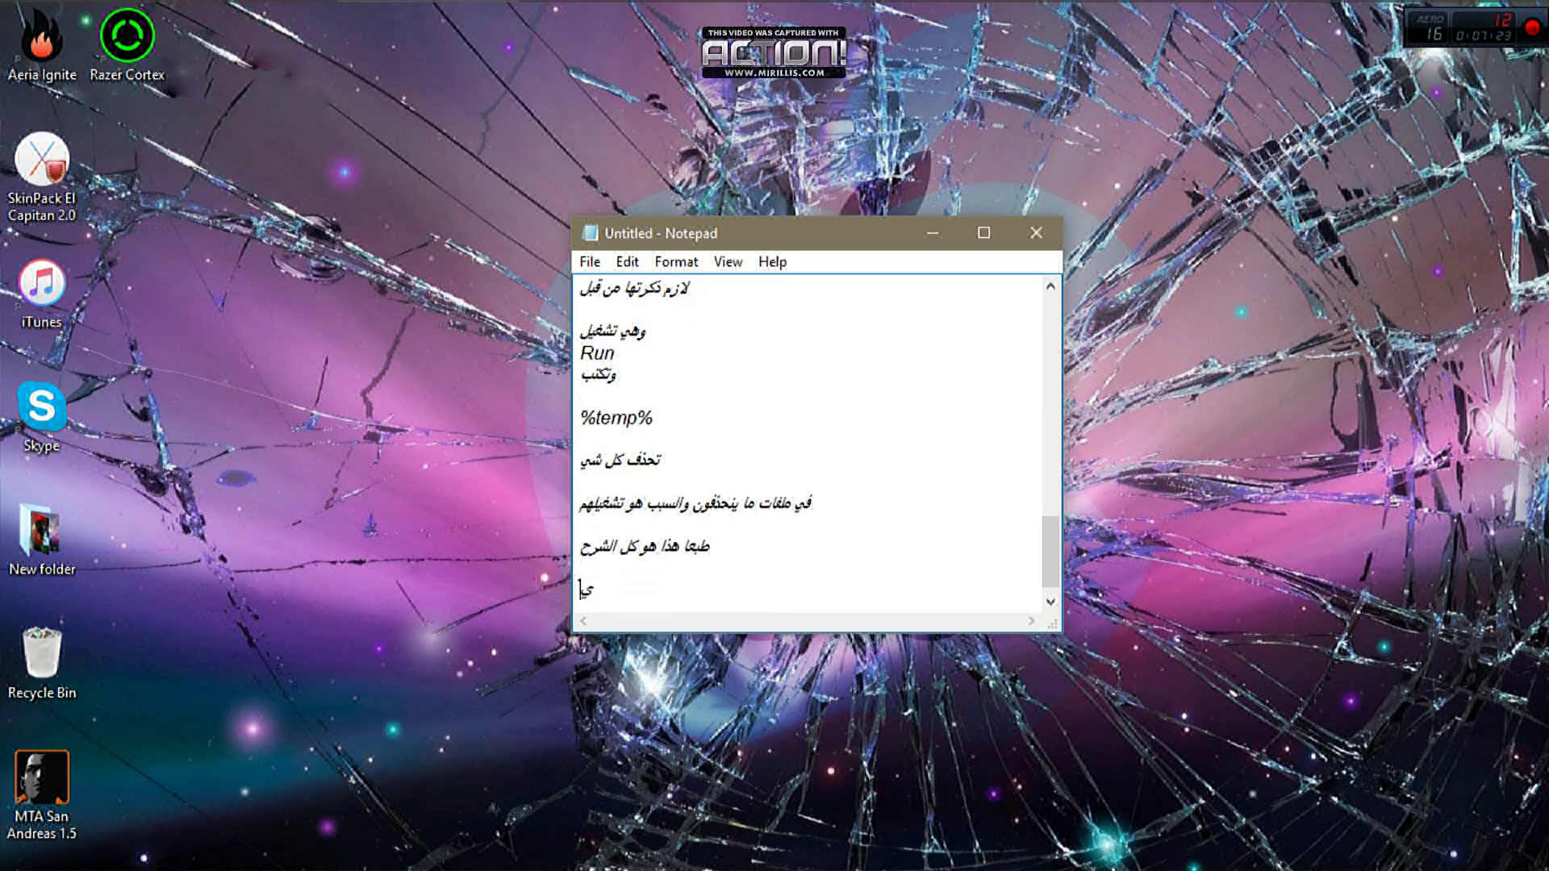
{"action": "type", "text": "ا ريت اكون فتدكم"}
{"action": "key", "text": "Return"}
{"action": "key", "text": "Return"}
{"action": "key", "text": "Return"}
{"action": "key", "text": "Return"}
- Write the sign-off "وكان معكم اخوكم" with the author's nickname in Latin letters on the line below, followed by a blank line
{"action": "type", "text": "وكان"}
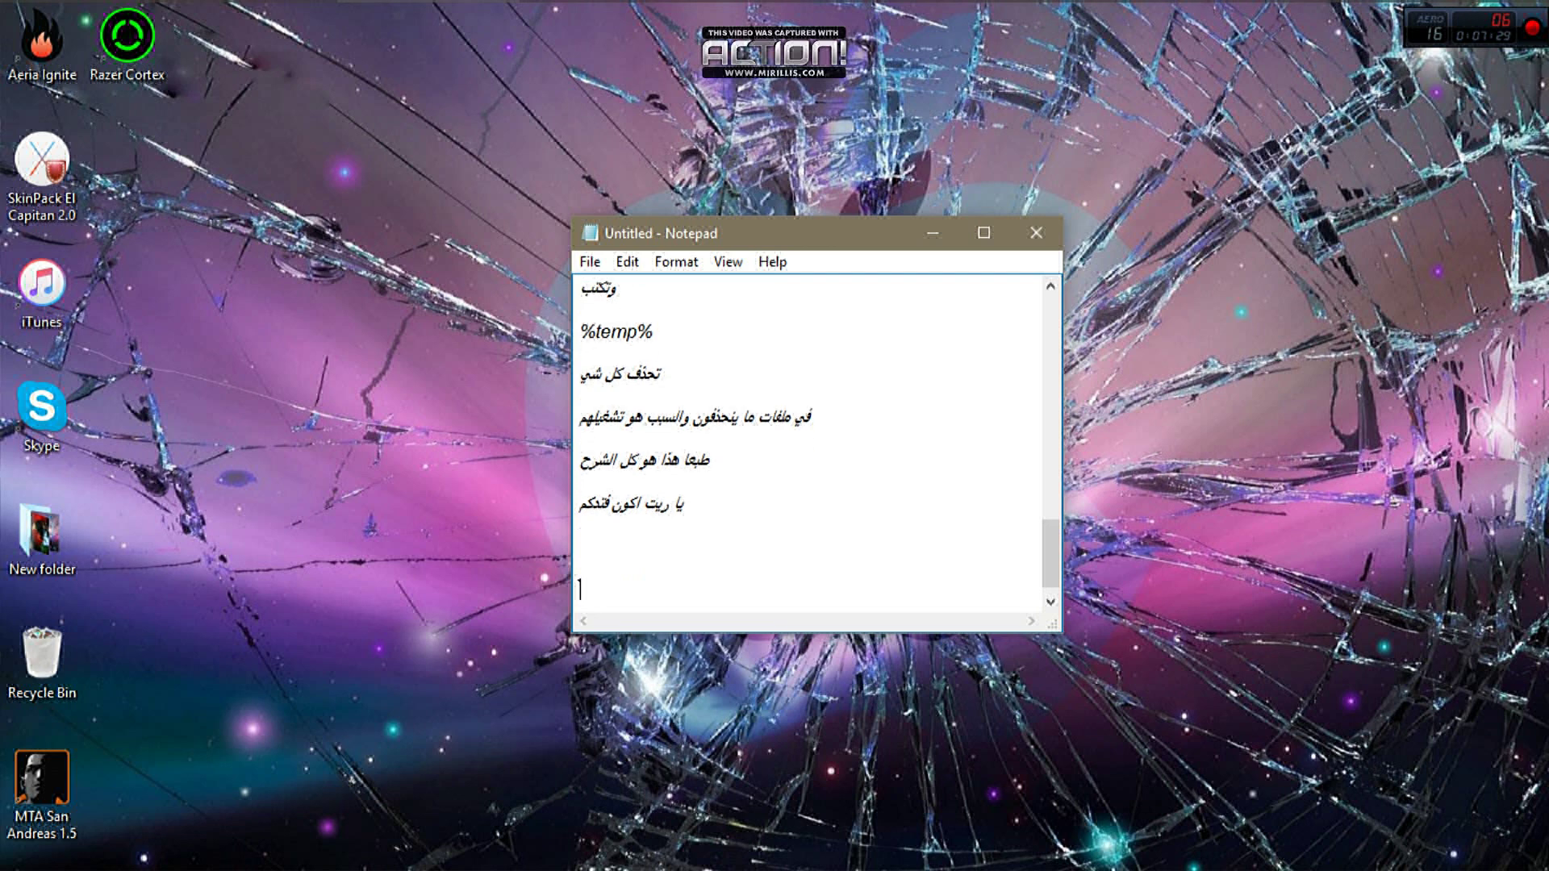
{"action": "type", "text": " معكم اخوكم"}
{"action": "key", "text": "Return"}
{"action": "key", "text": "alt+shift"}
{"action": "key", "text": "BackSpace"}
{"action": "type", "text": "MrSmexY"}
{"action": "key", "text": "Return"}
{"action": "key", "text": "Return"}
- Add the farewell "الى اللقاء :)" in Arabic below the nickname, followed by a blank line
{"action": "type", "text": "s"}
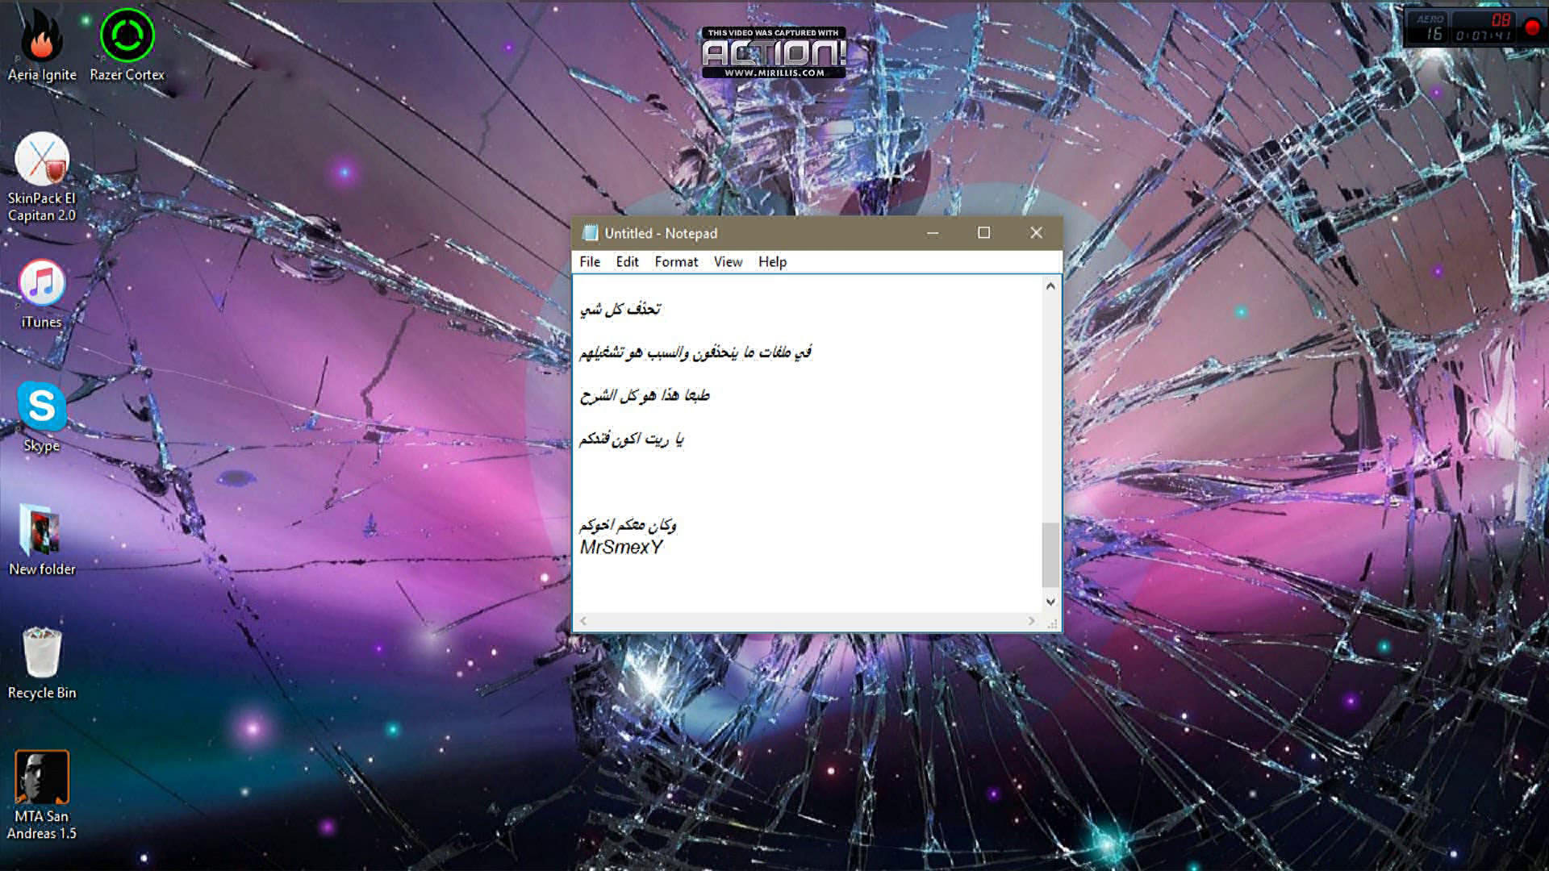
{"action": "type", "text": "ى"}
{"action": "type", "text": "ء :)"}
{"action": "key", "text": "Return"}
{"action": "key", "text": "Return"}
- Write "طبعا لا تنسون لايك + اشتراك بالقناة ومولتي قيم مود اف اف اس جاهز" below the farewell
{"action": "type", "text": "طبع"}
{"action": "key", "text": "BackSpace"}
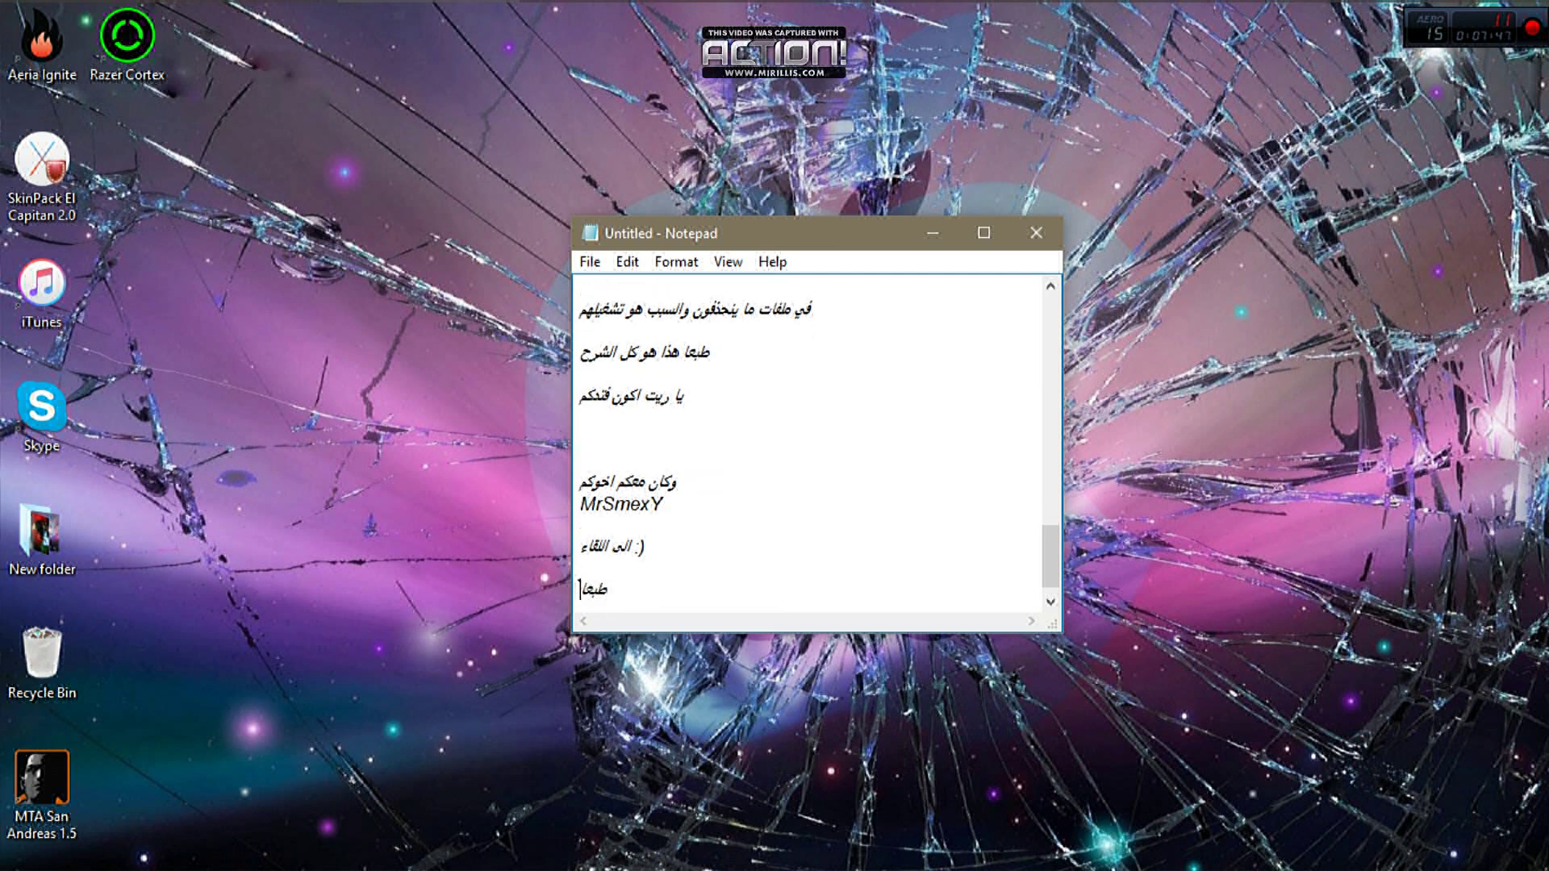
{"action": "type", "text": "لا تنسون لايك +"}
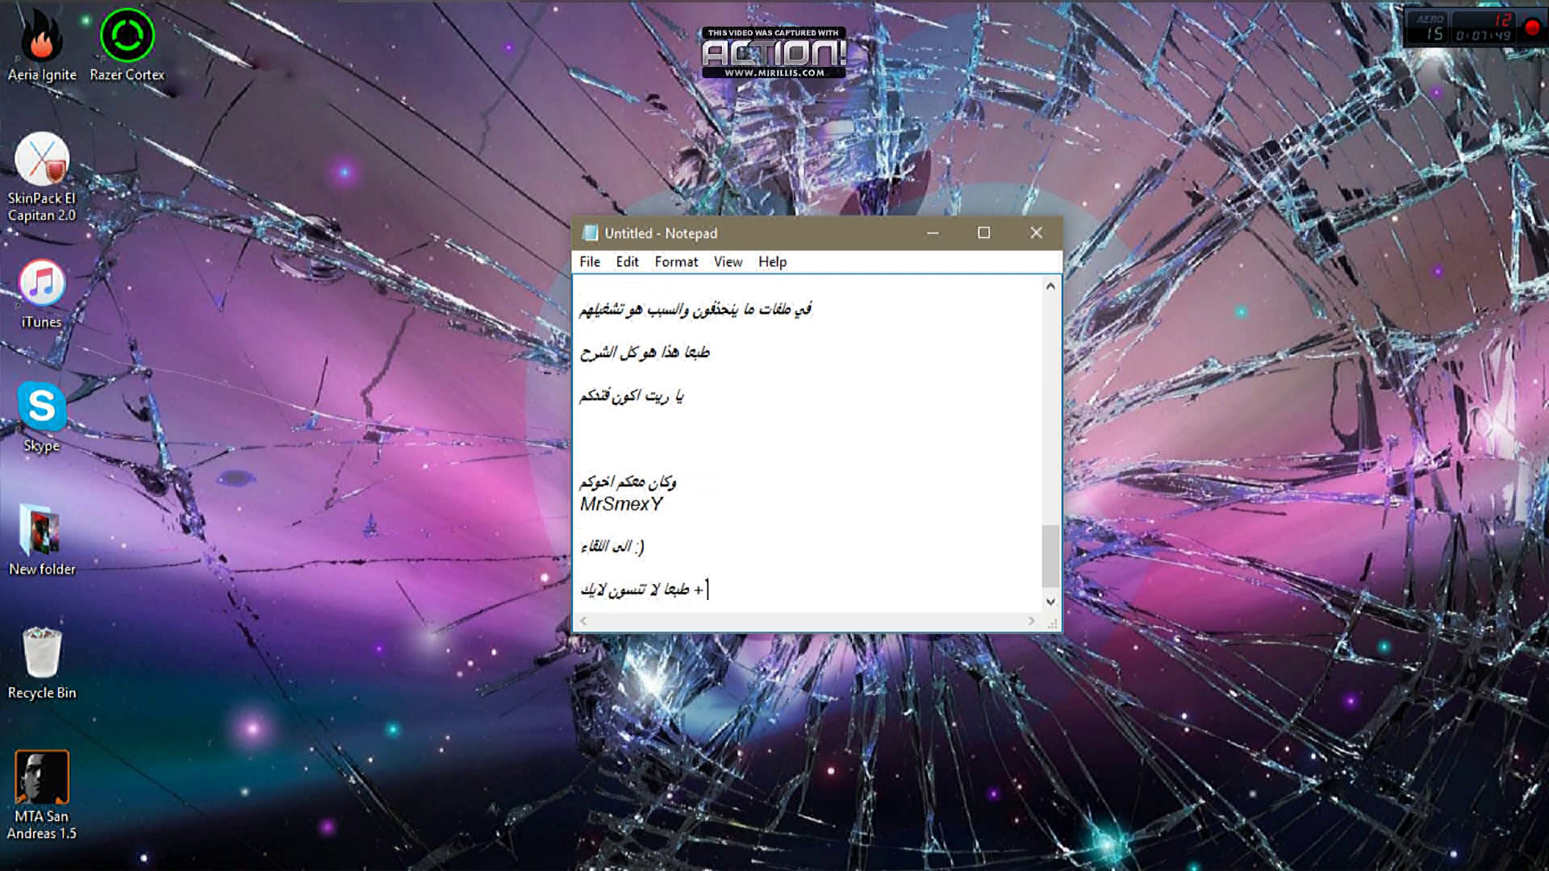
{"action": "type", "text": " لتراك بالقنا"}
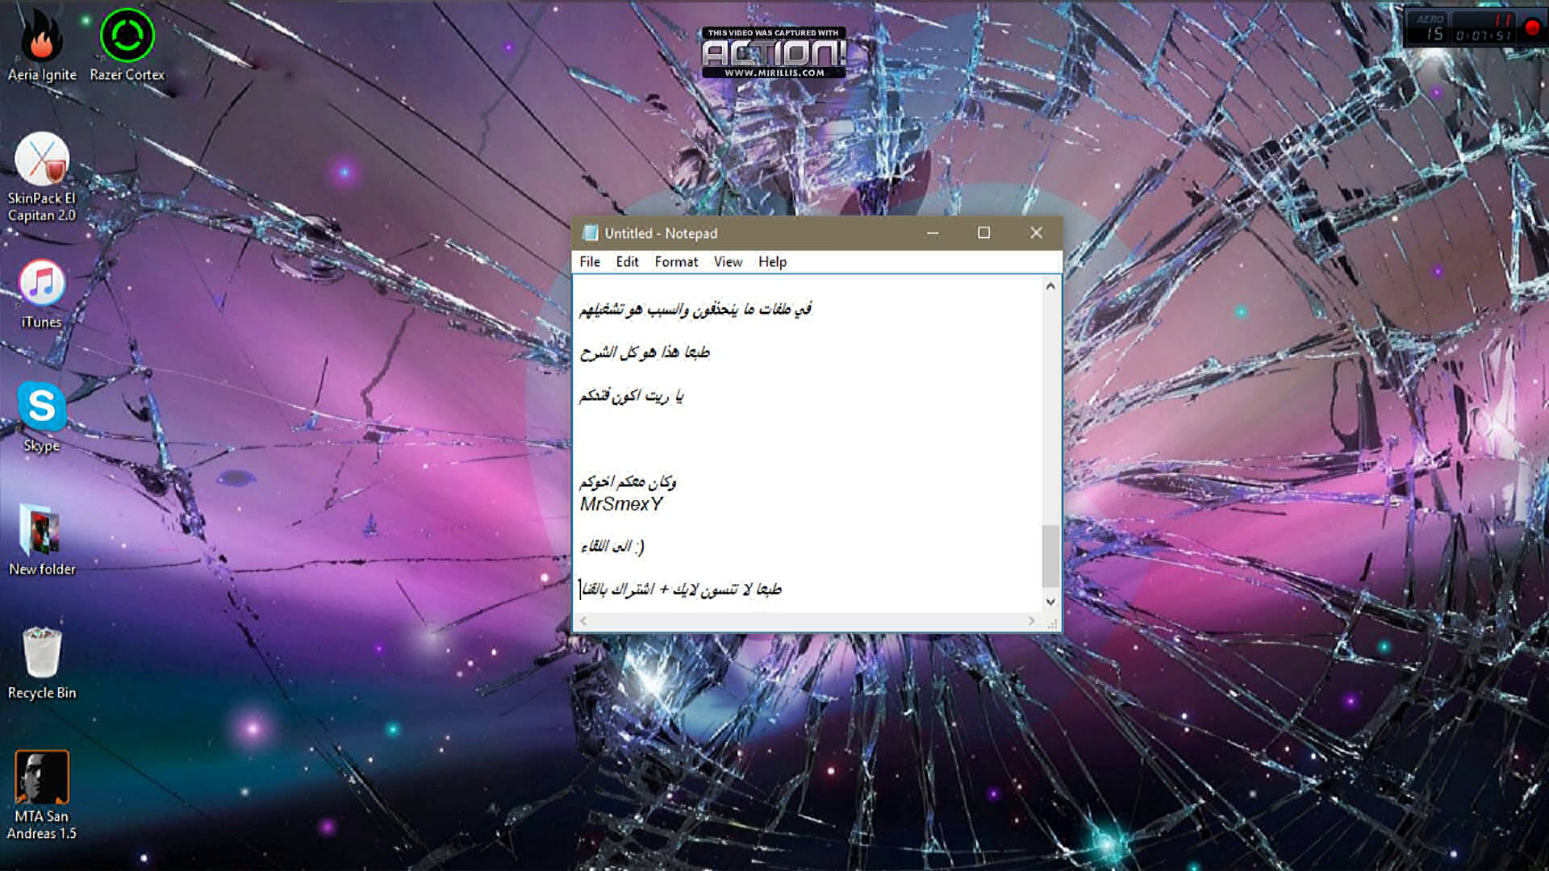
{"action": "type", "text": "ة ومول"}
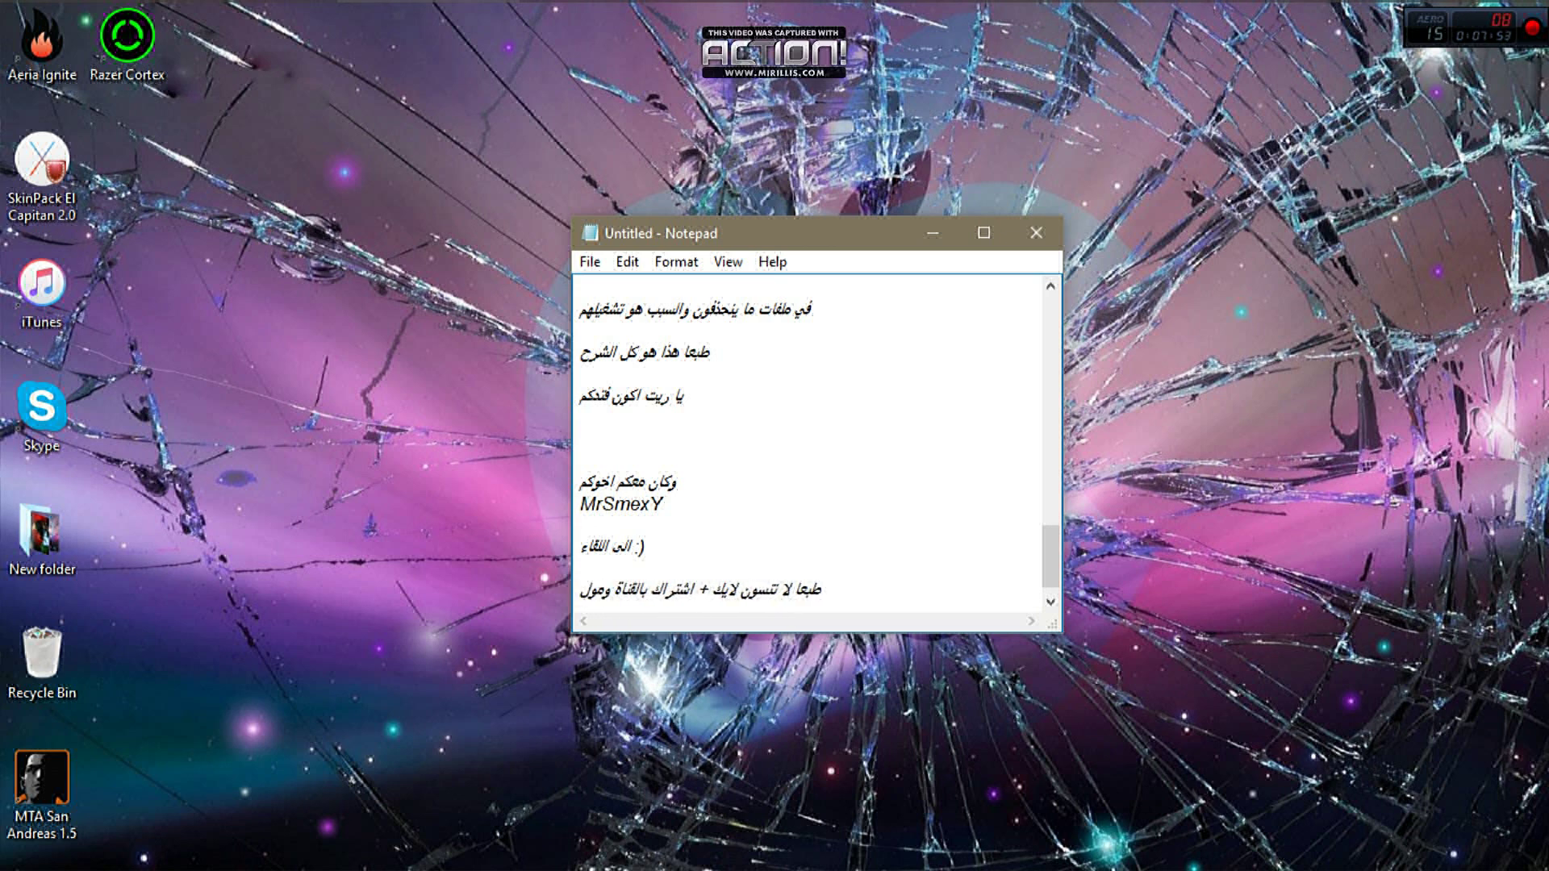
{"action": "type", "text": "تي قيم مود اف ا"}
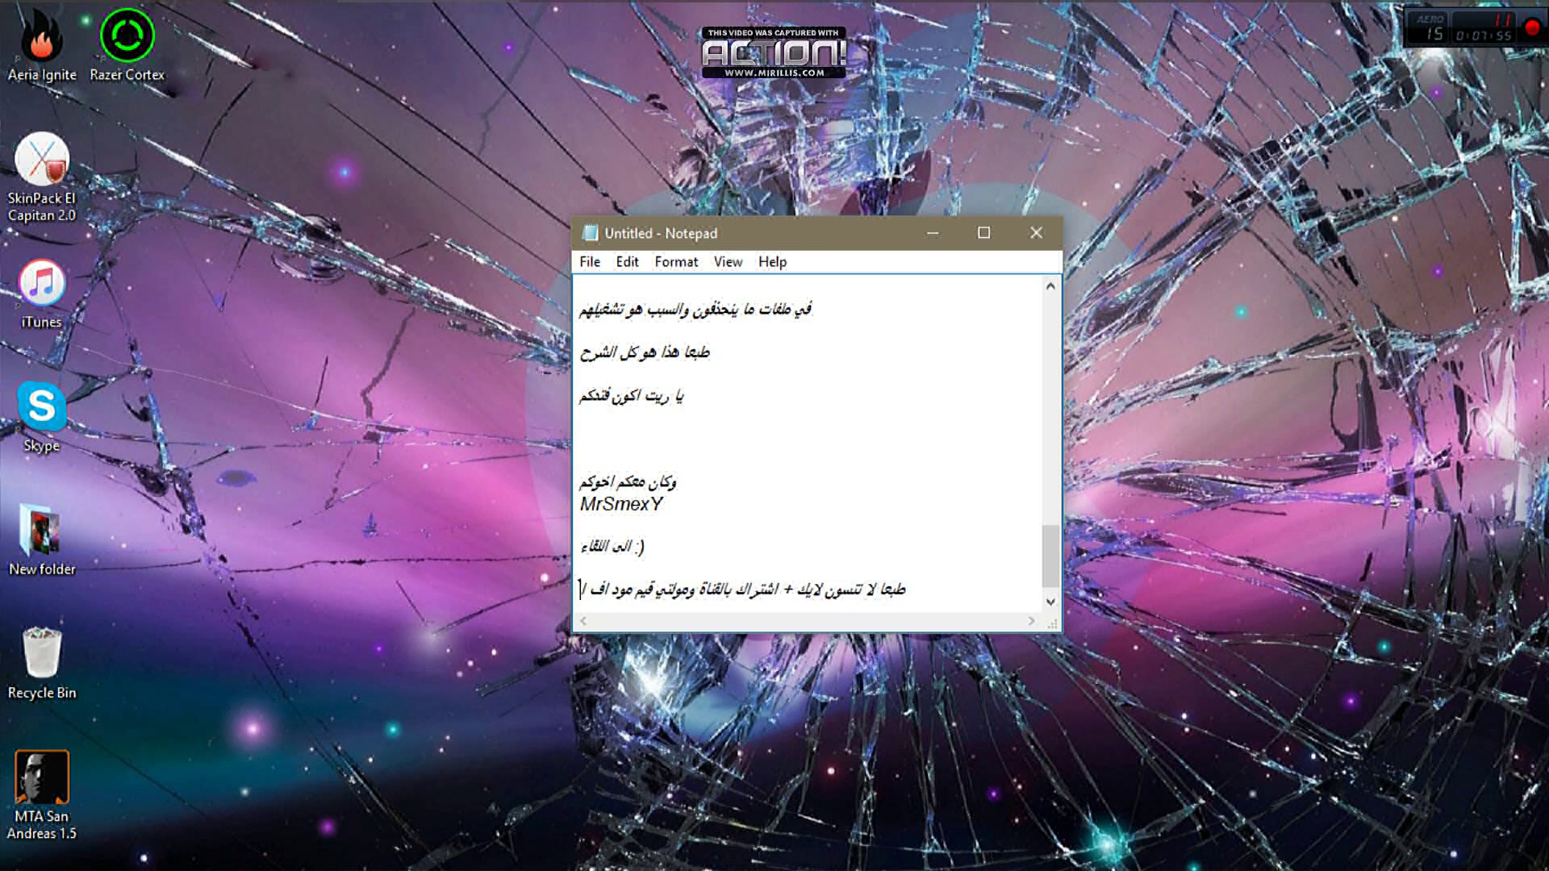
{"action": "type", "text": "ف اس جاهز"}
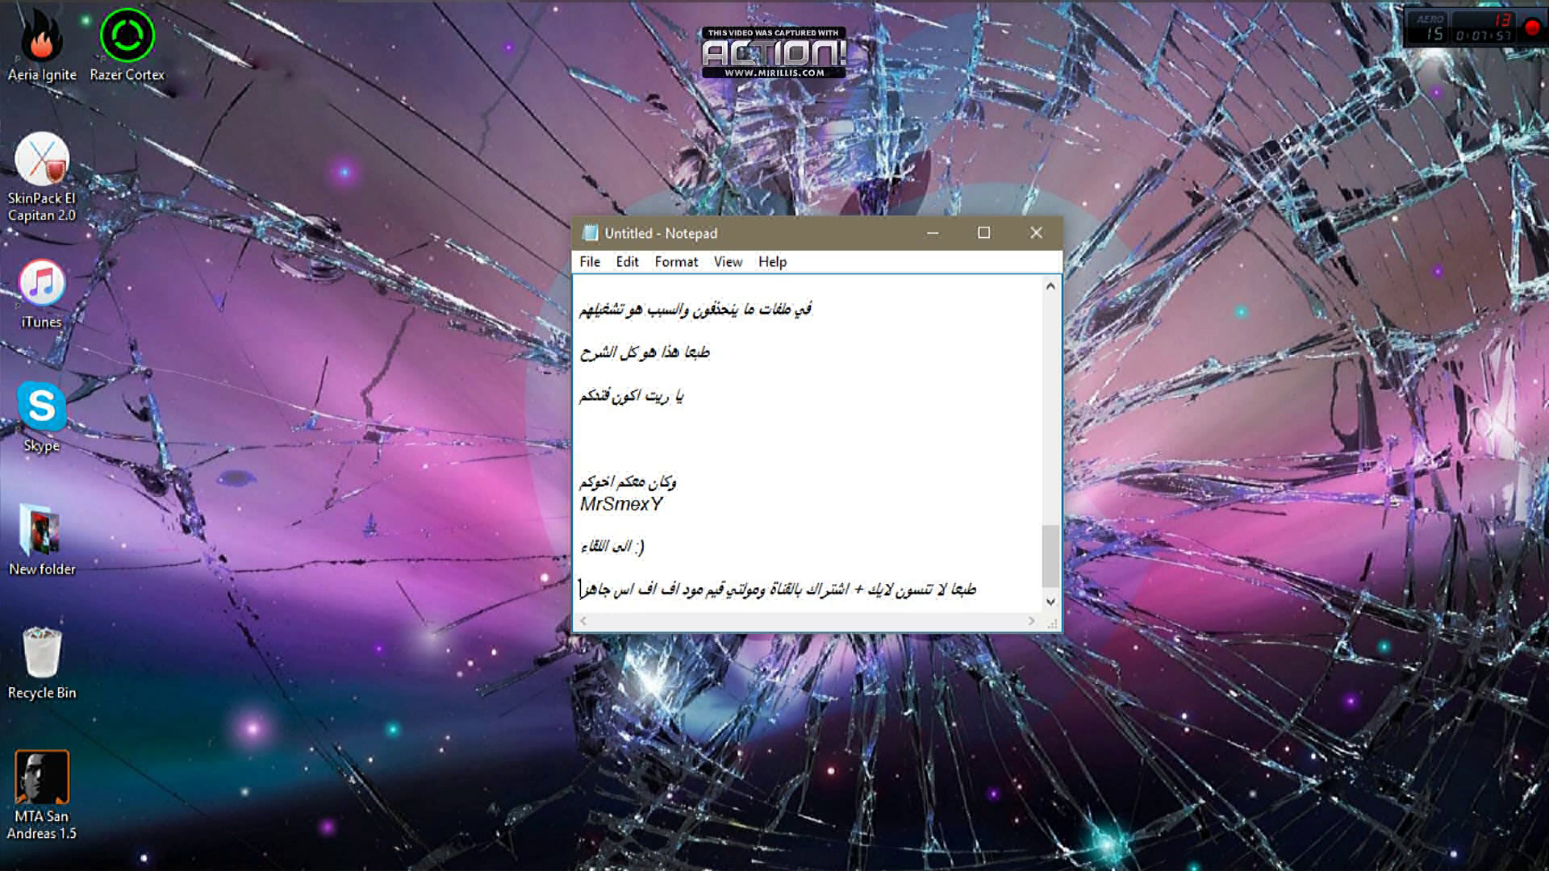
- Leave a blank line and write "ينتظر ال ١٠٠ مشترك بس هههههه" in the note, followed by another blank line
{"action": "key", "text": "Return"}
{"action": "key", "text": "Return"}
{"action": "type", "text": "ينتظر ال ١٠٠٠ مش"}
{"action": "key", "text": "BackSpace"}
{"action": "key", "text": "BackSpace"}
{"action": "key", "text": "BackSpace"}
{"action": "key", "text": "BackSpace"}
{"action": "type", "text": "مشترك بس هههههه"}
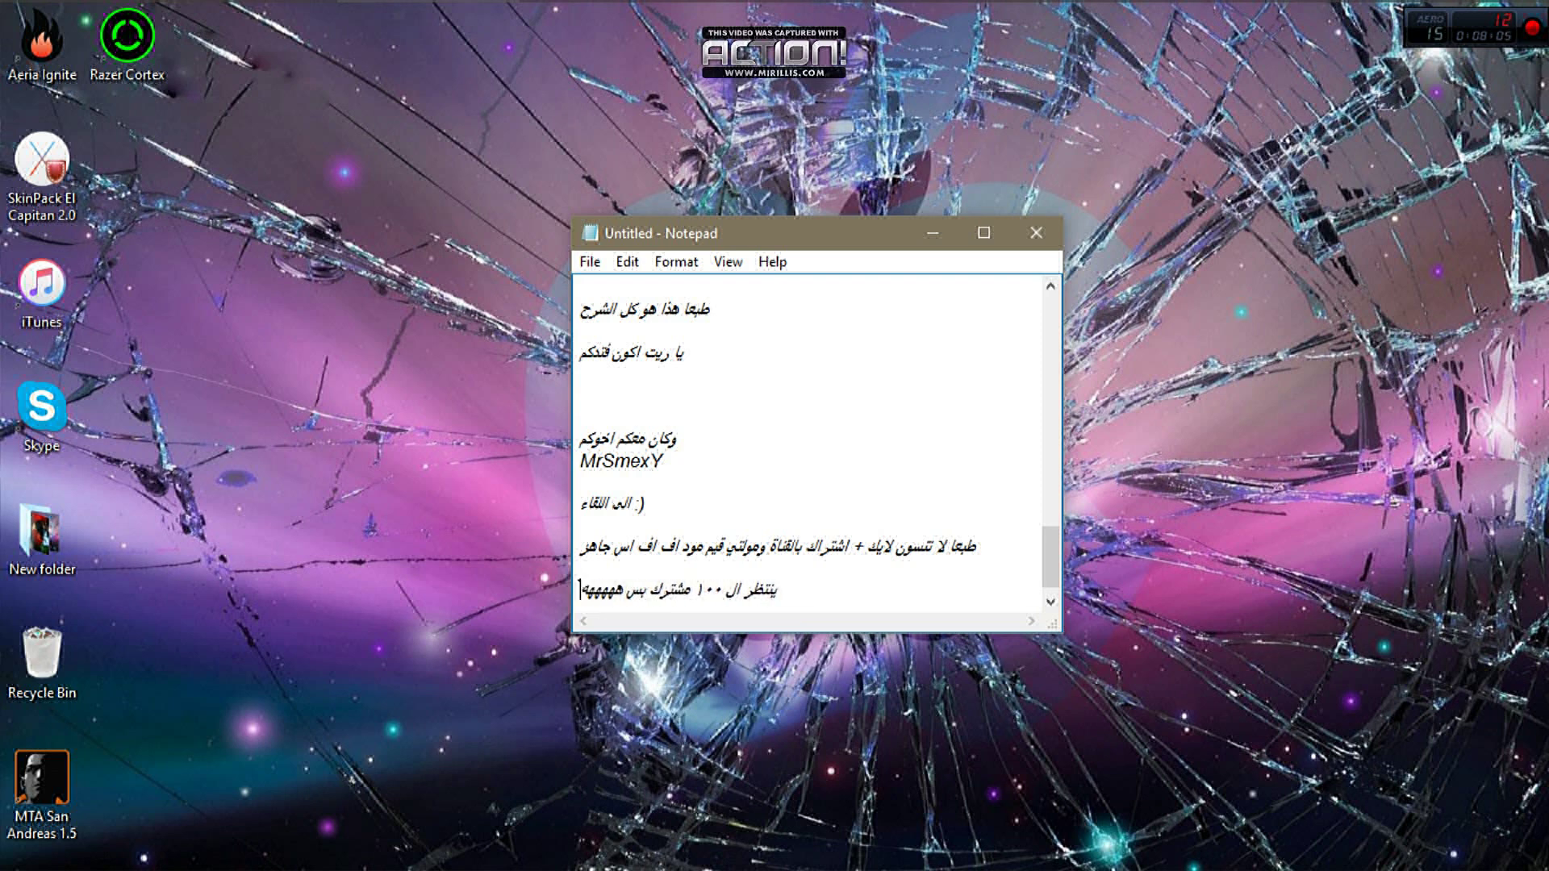
{"action": "key", "text": "Return"}
{"action": "key", "text": "Return"}
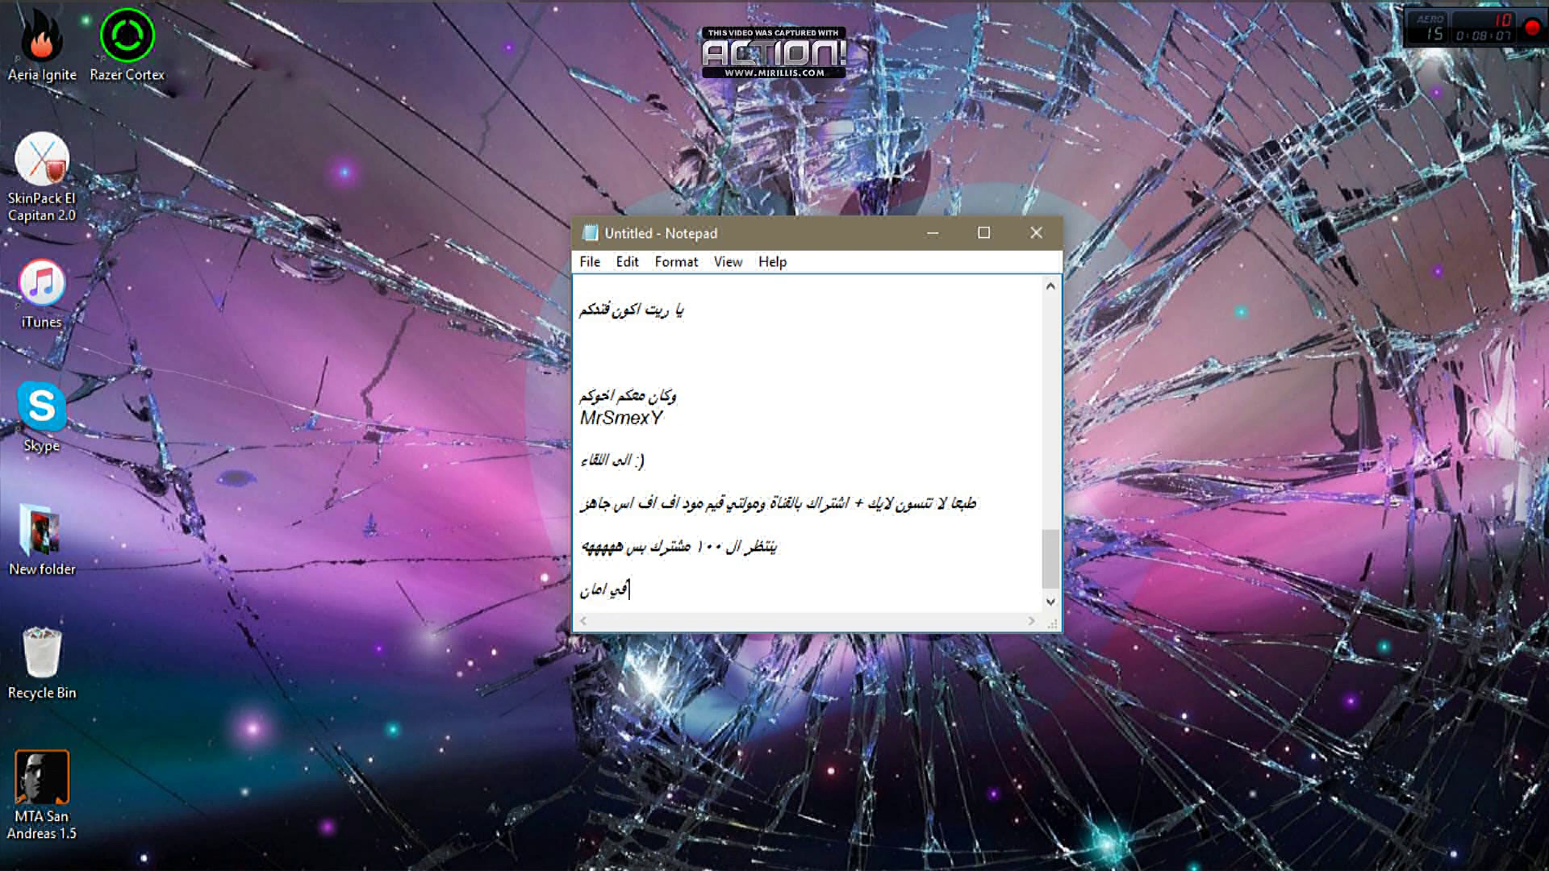